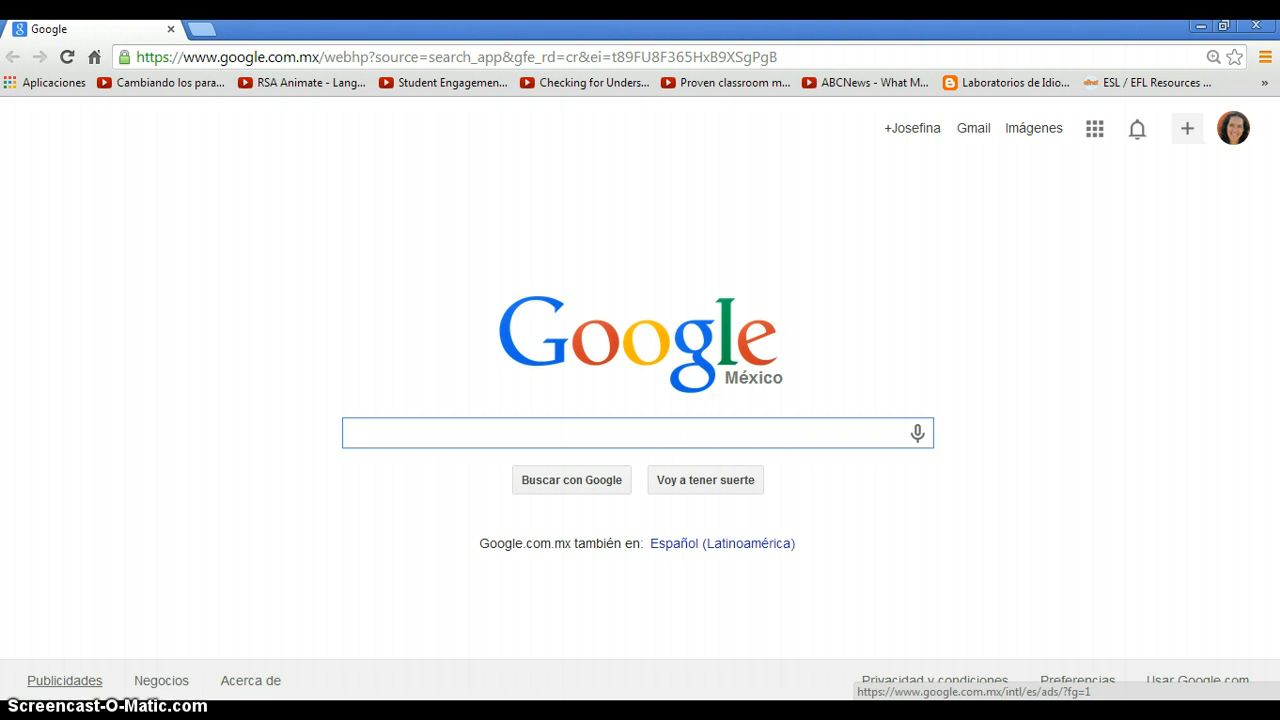
Search Google for "audacity" and open the Audacity site on sourceforge.net from the results.
click(403, 434)
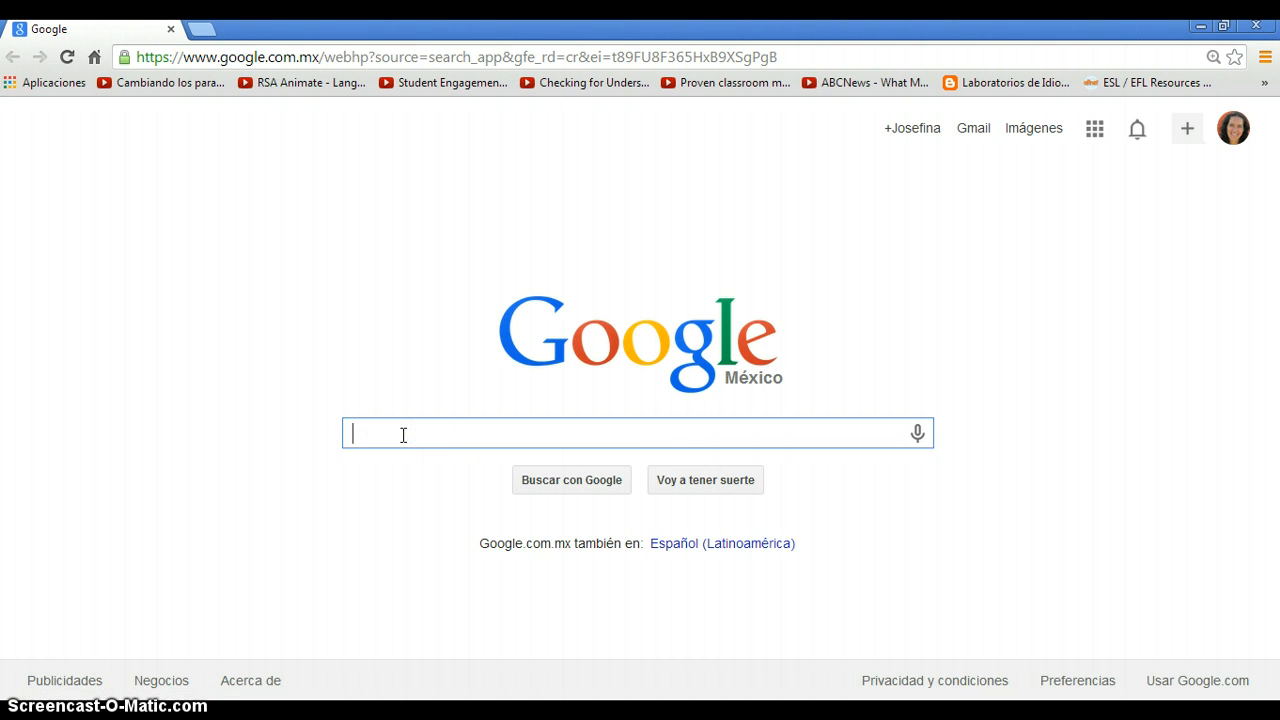
text(audacity)
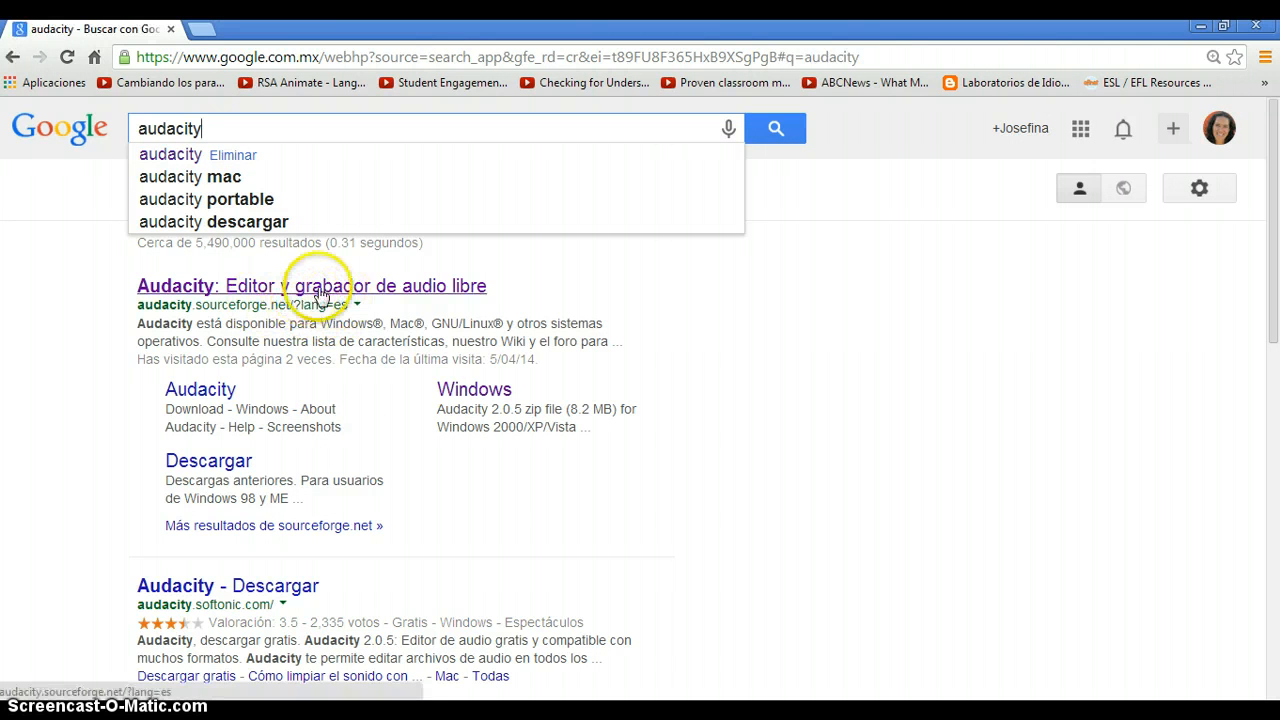
click(320, 290)
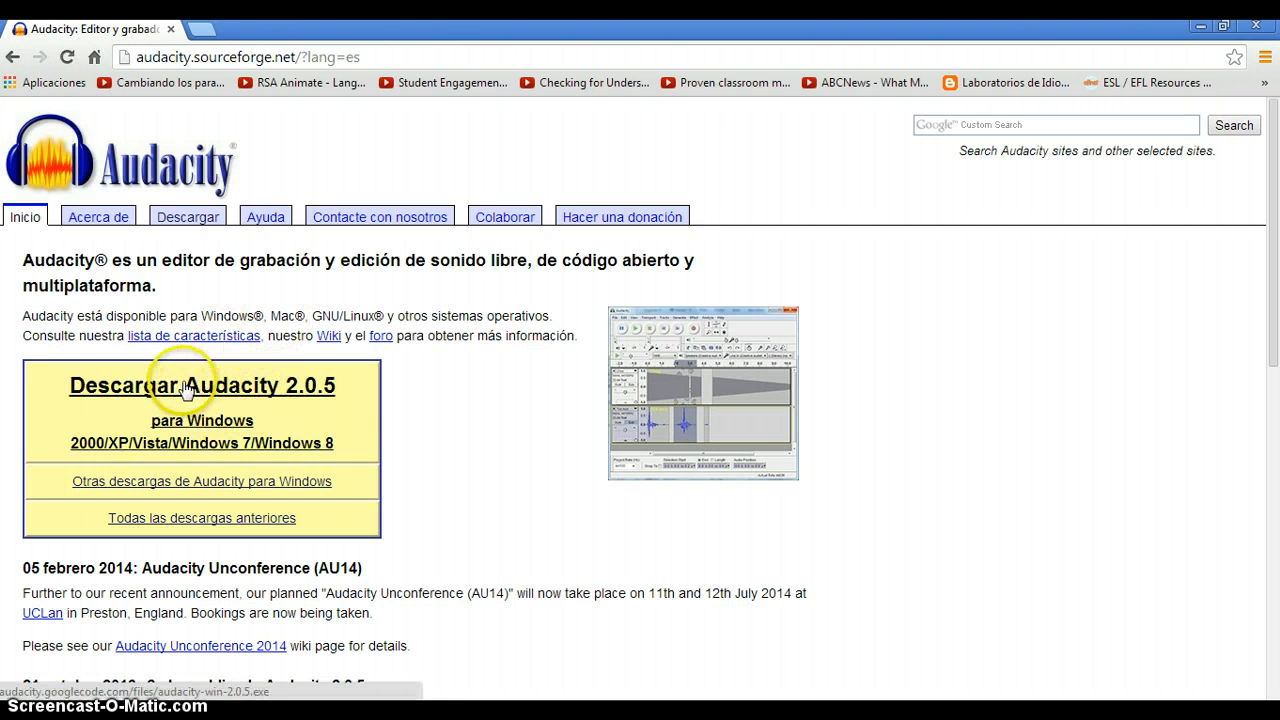
Download the Audacity 2.0.5 installer for Windows from the site's download section.
click(184, 220)
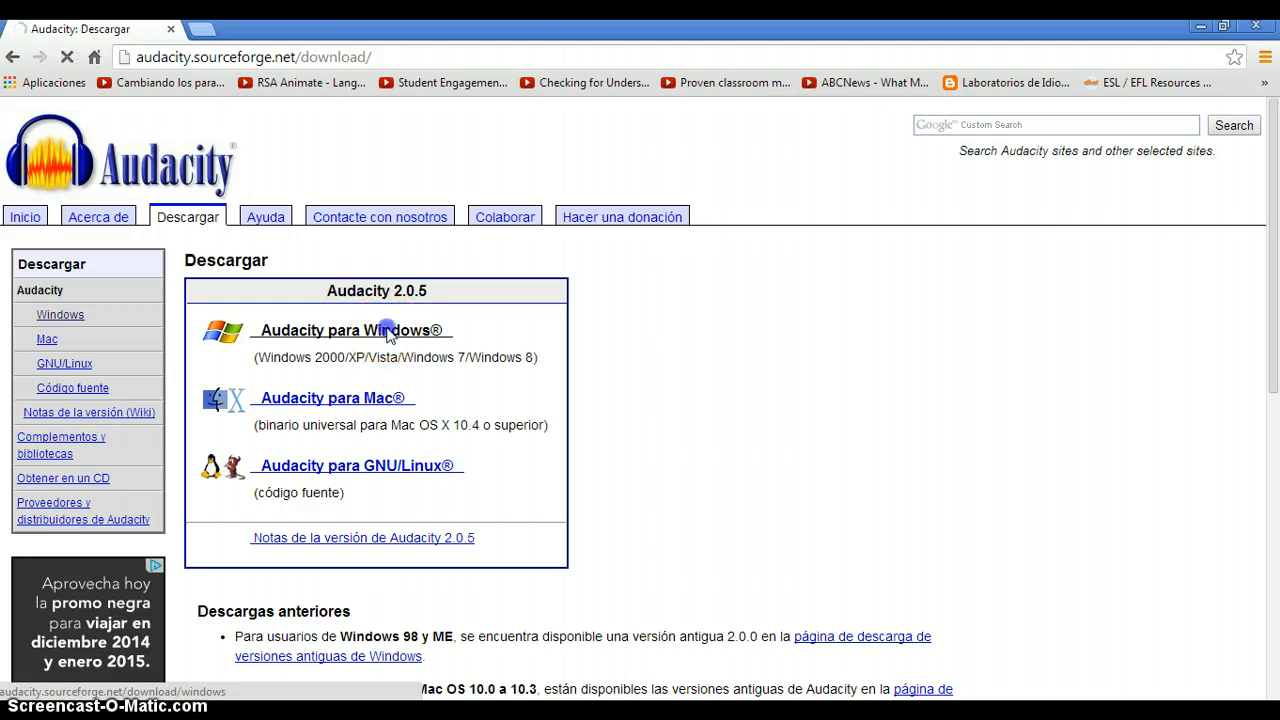
click(388, 333)
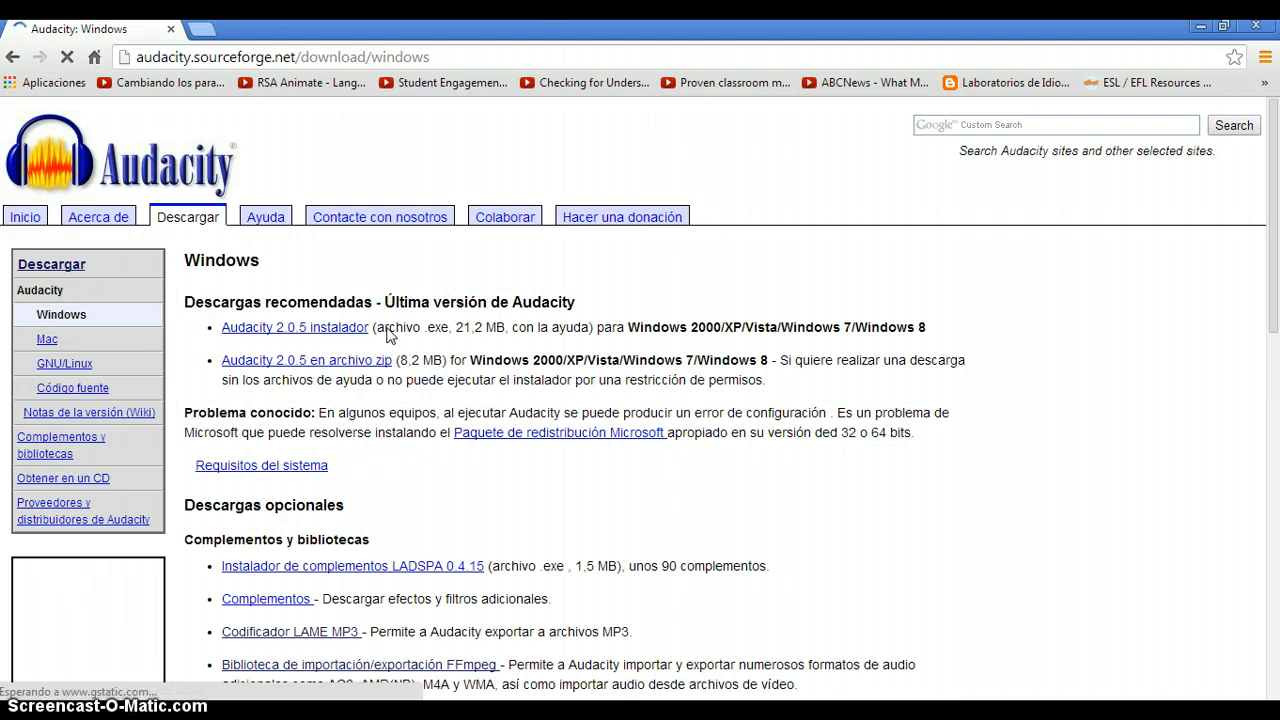
click(328, 336)
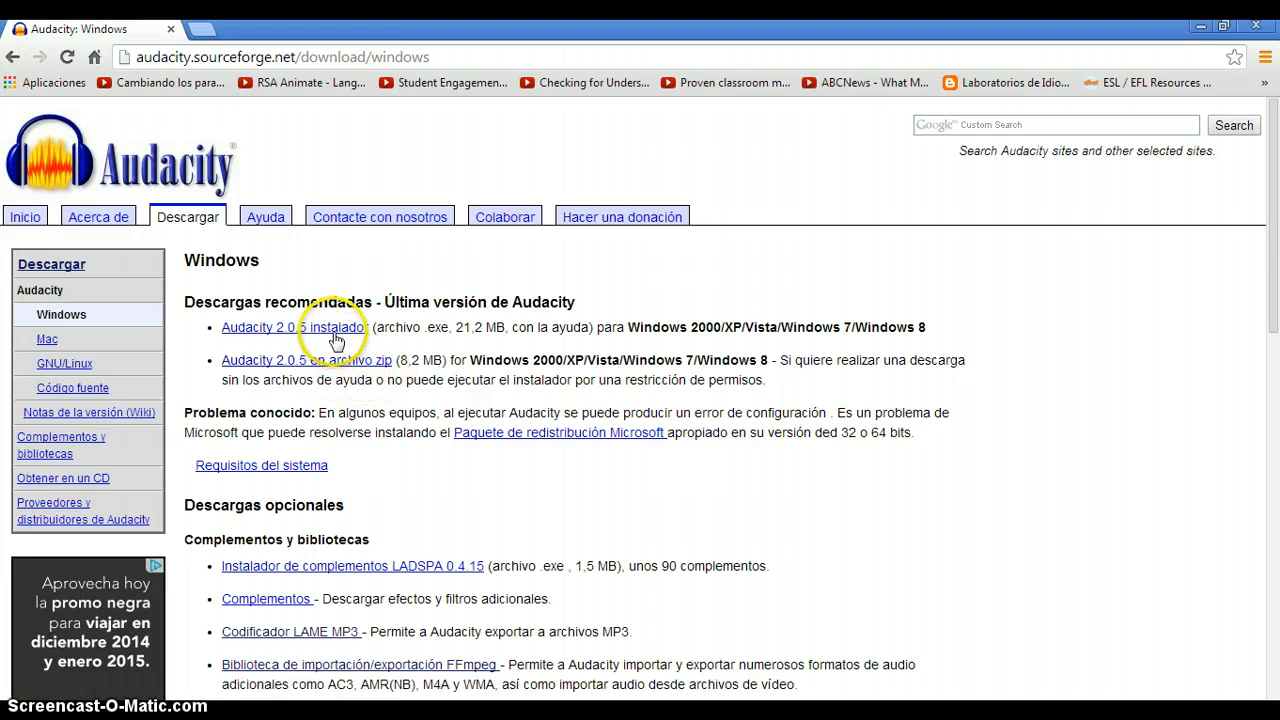
click(332, 336)
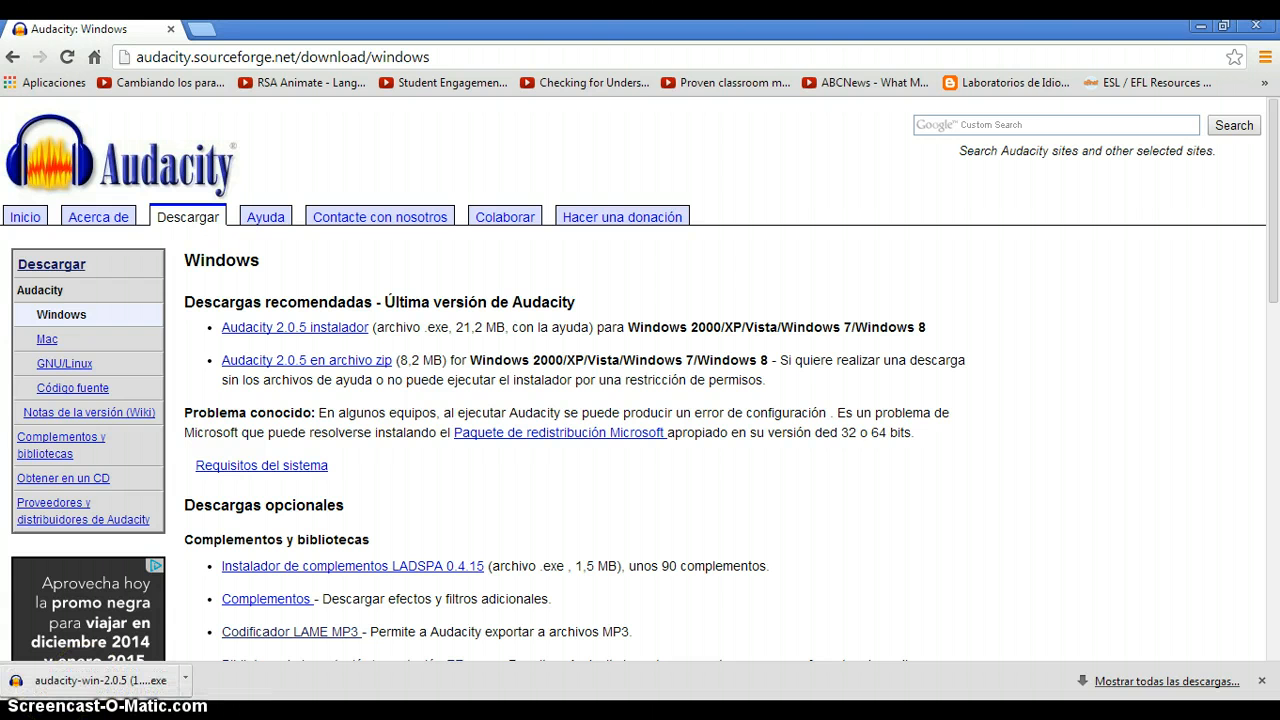
Run the downloaded Audacity installer in Español and accept C:\Program Files\Audacity as the destination folder.
click(86, 684)
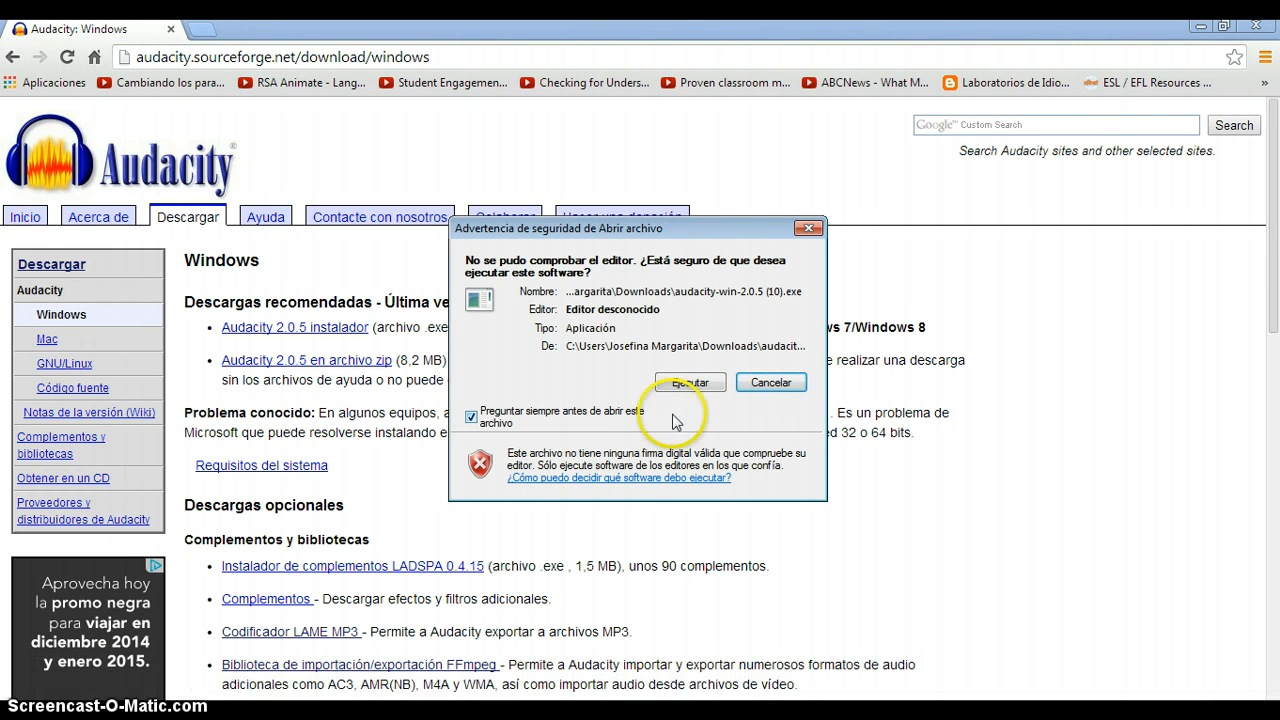
click(688, 382)
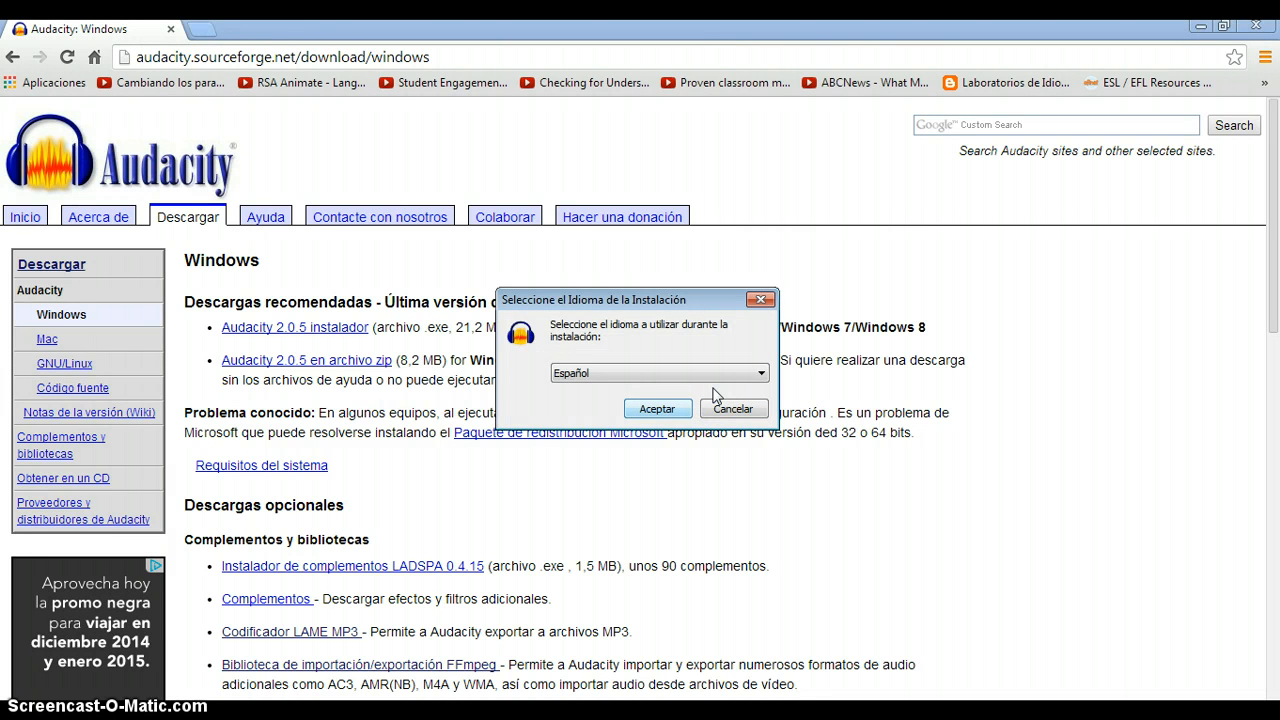
click(657, 409)
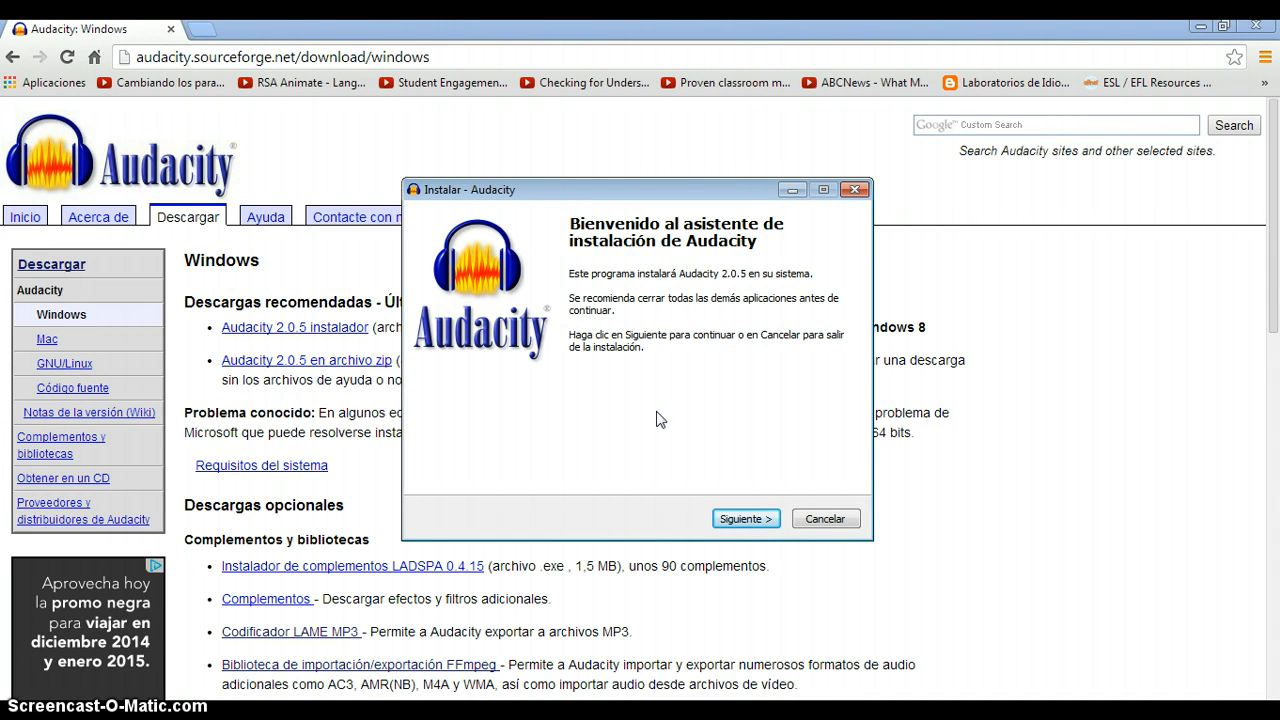
click(737, 519)
click(737, 518)
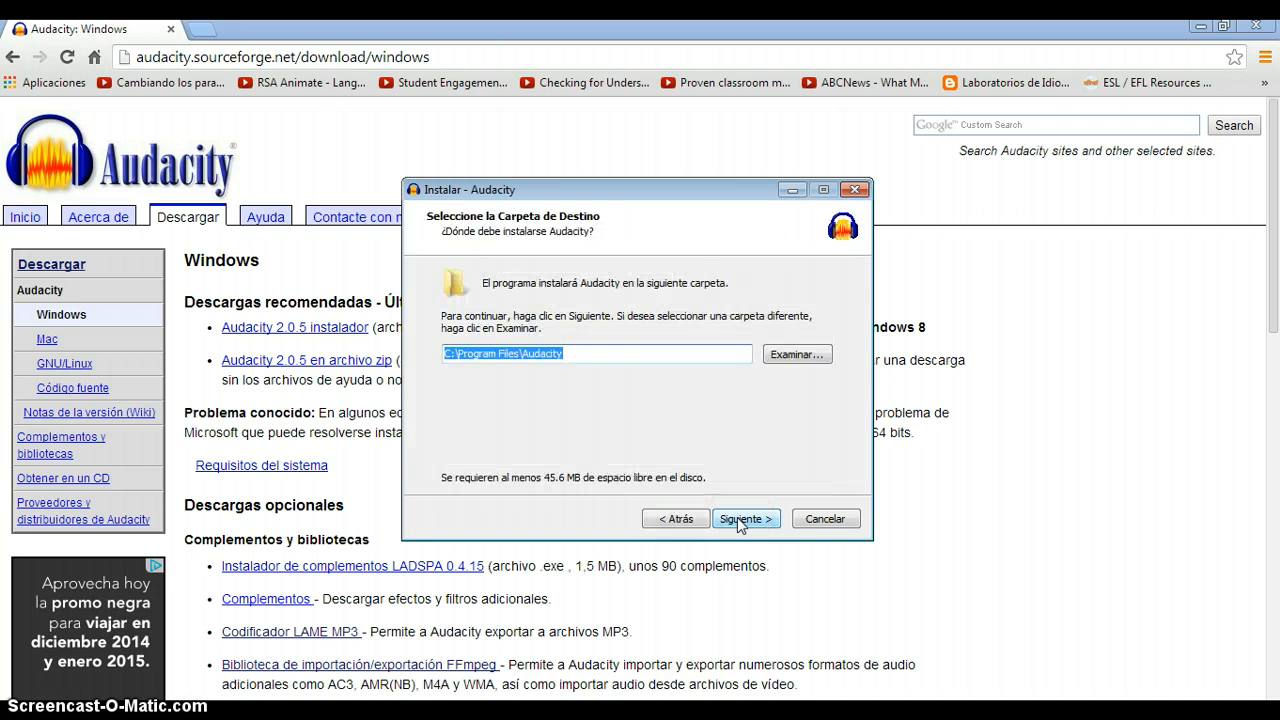
click(737, 518)
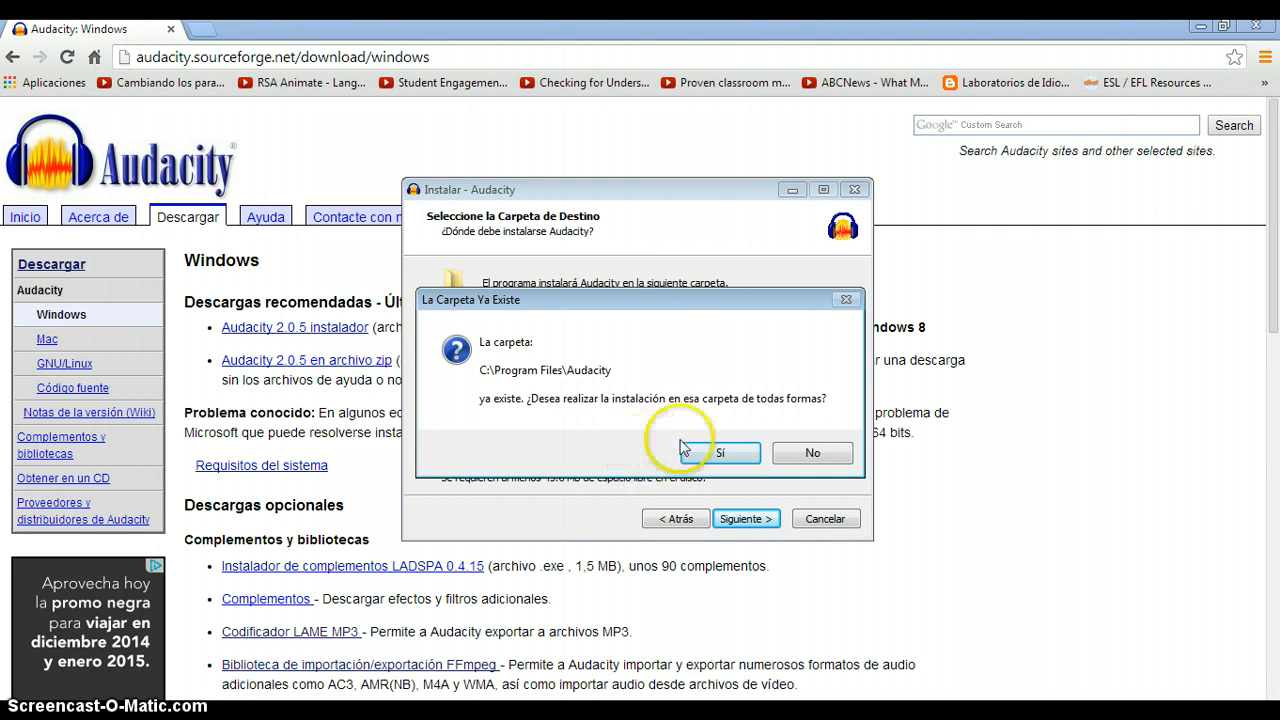
Decline installing into the existing Audacity folder and exit the setup without completing it.
click(814, 454)
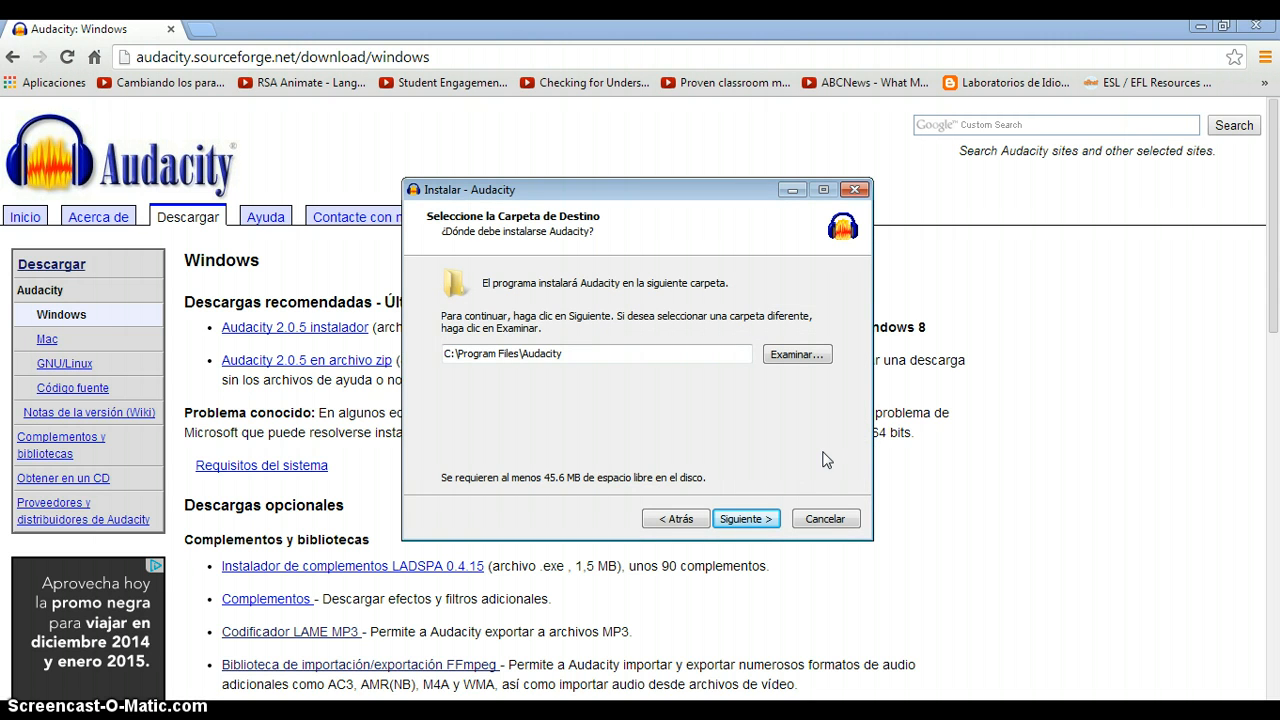
click(855, 190)
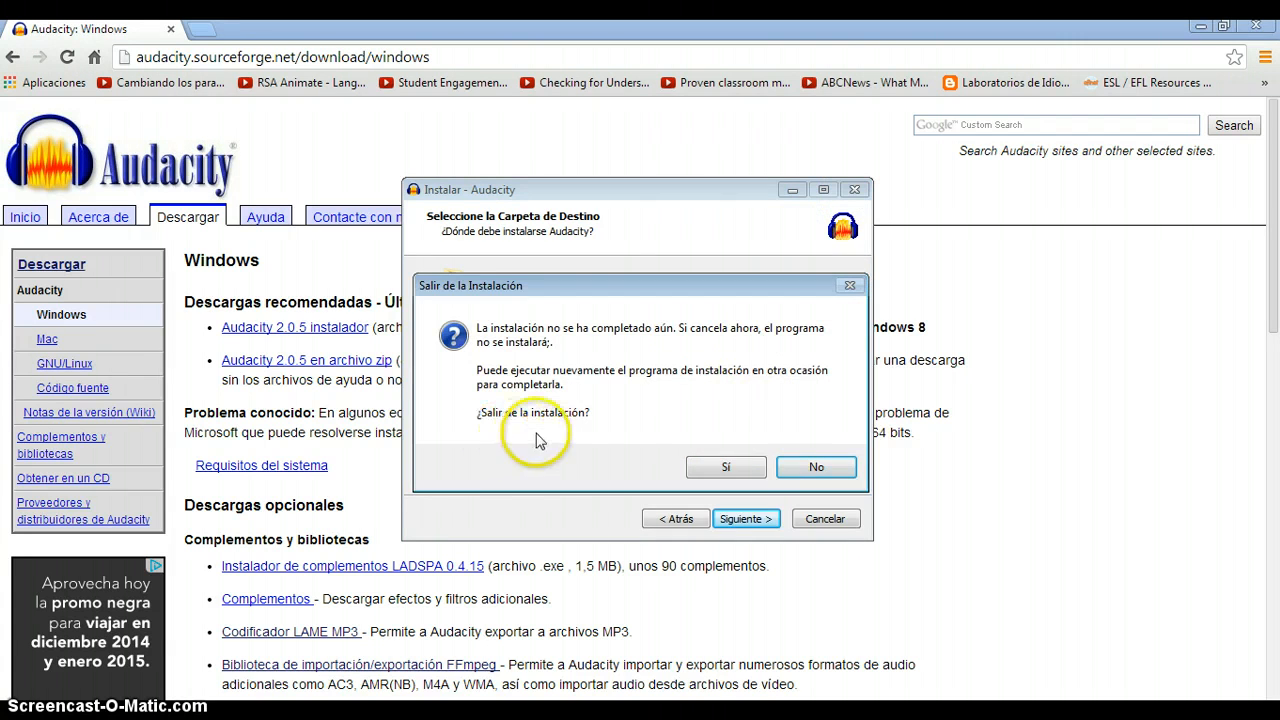
click(722, 467)
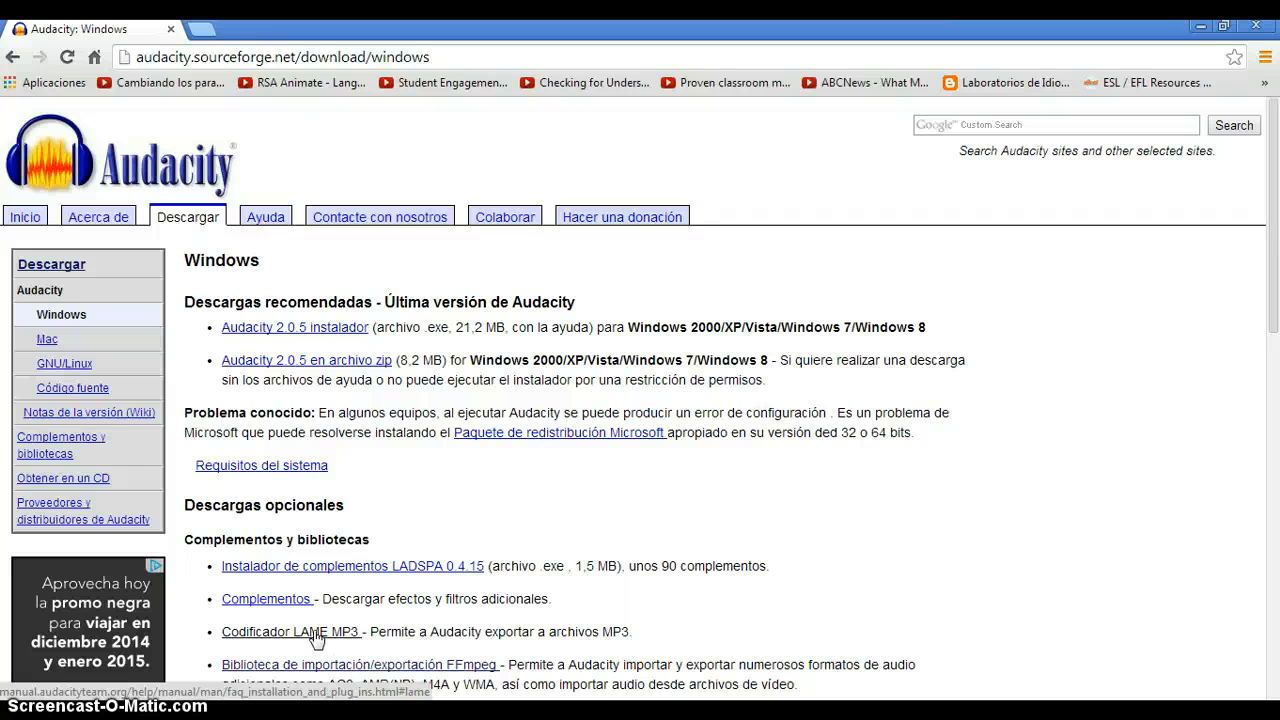
Follow the Codificador LAME MP3 link to the LAME site's Windows downloads and download Lame_v3.99.3_for_Windows.exe.
click(313, 632)
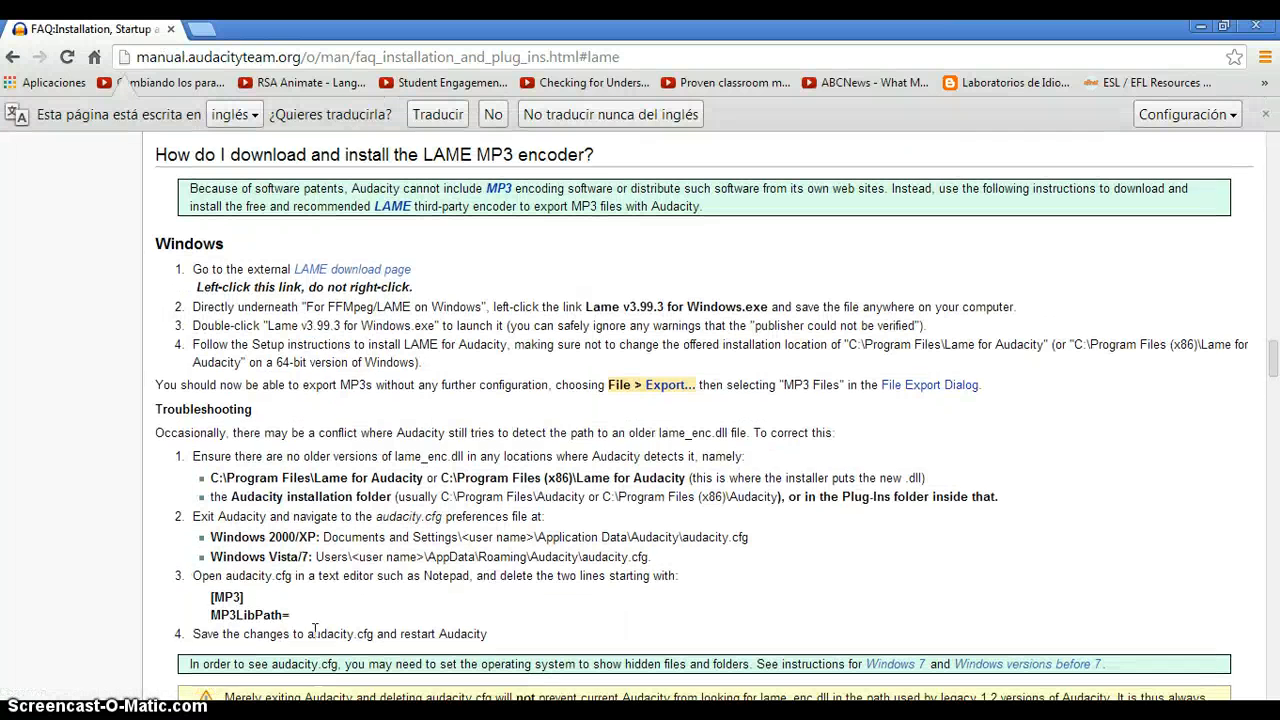
click(346, 277)
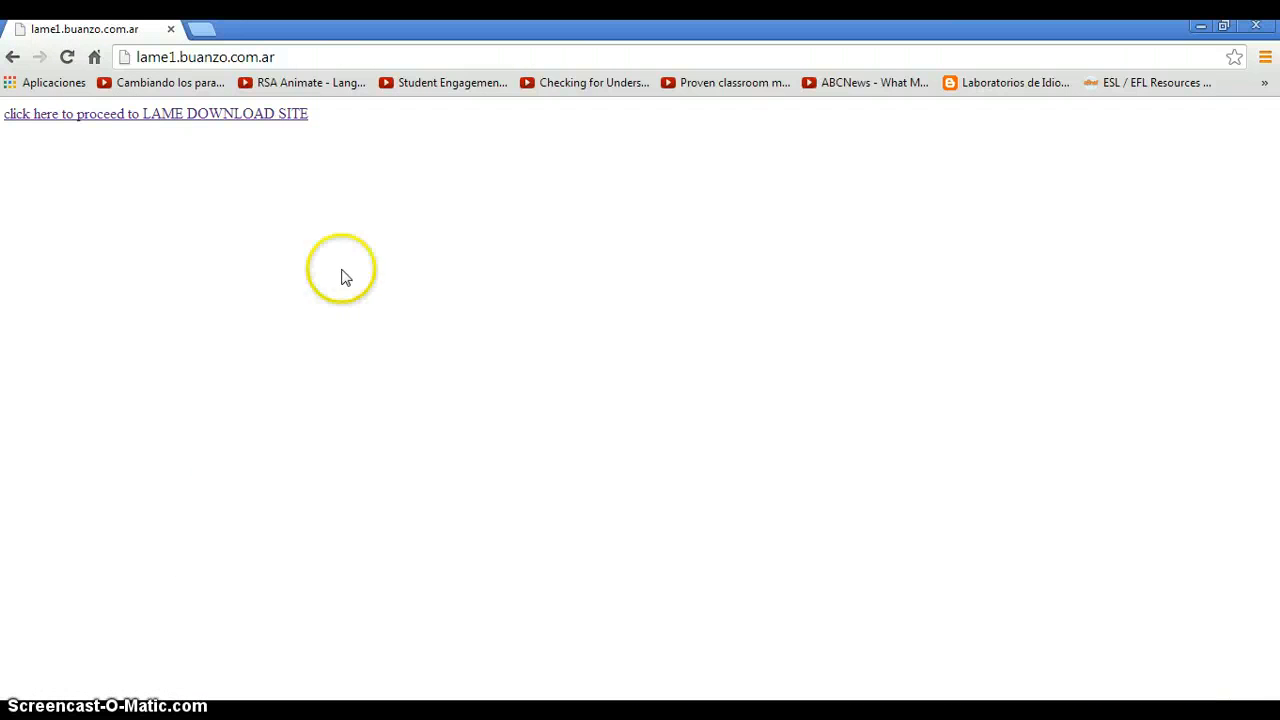
click(198, 120)
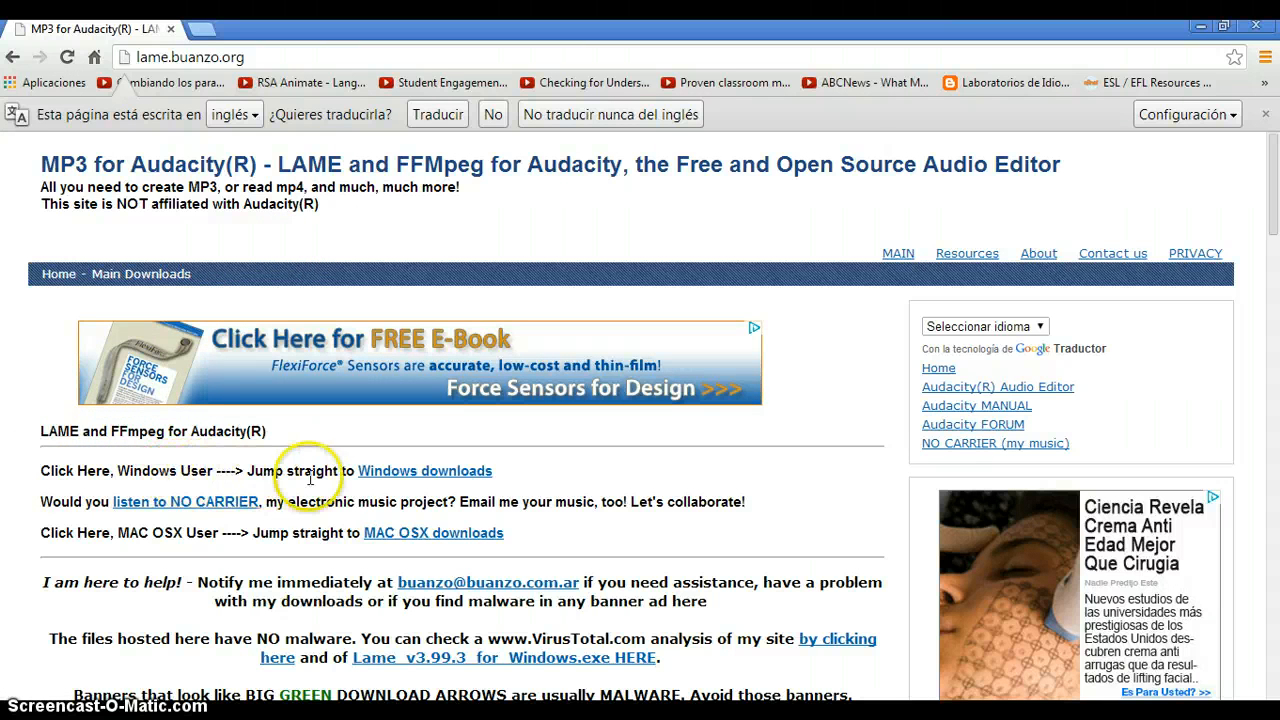
click(393, 474)
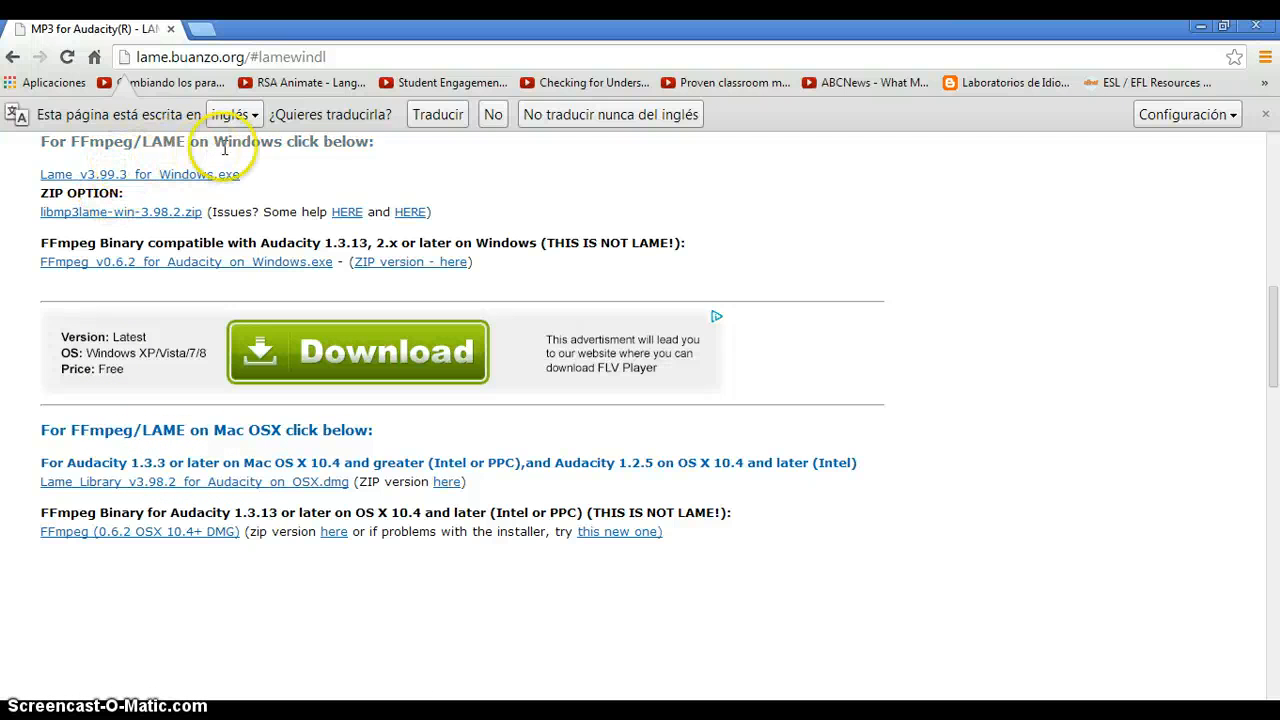
click(66, 180)
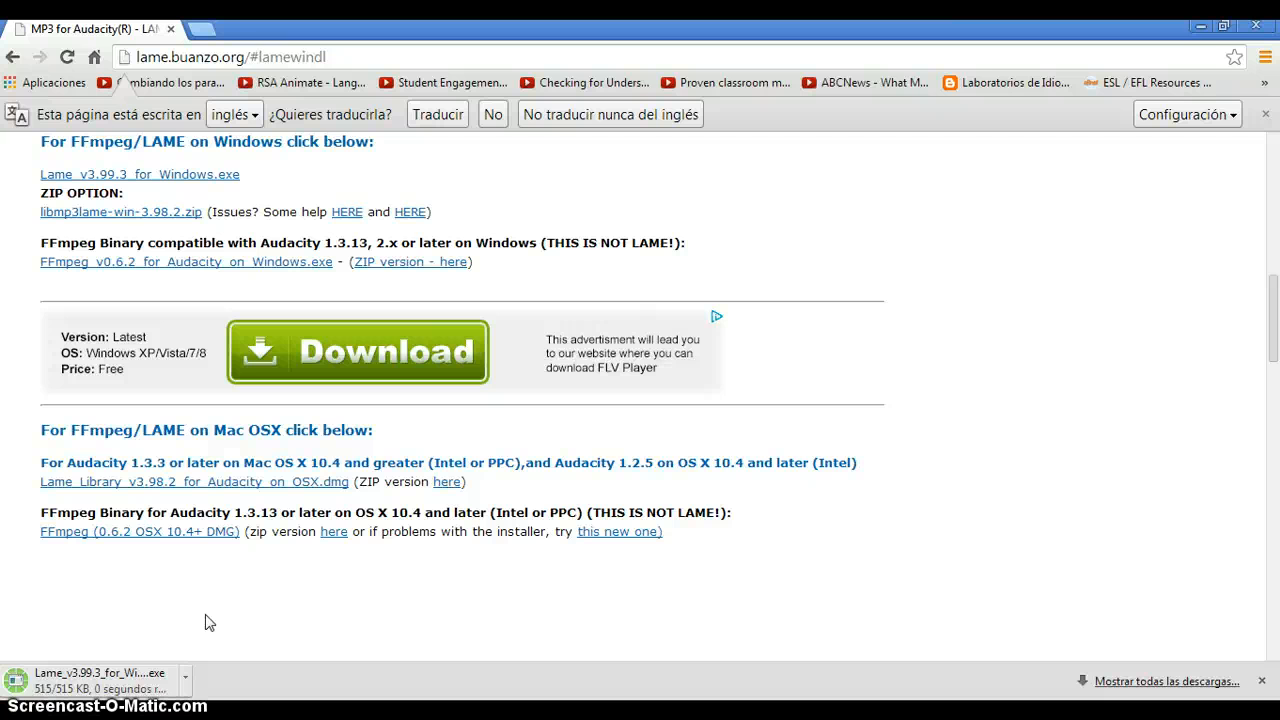
Run the downloaded LAME v3.99.3 setup and install it to the default folder C:\Program Files\Lame For Audacity.
click(115, 686)
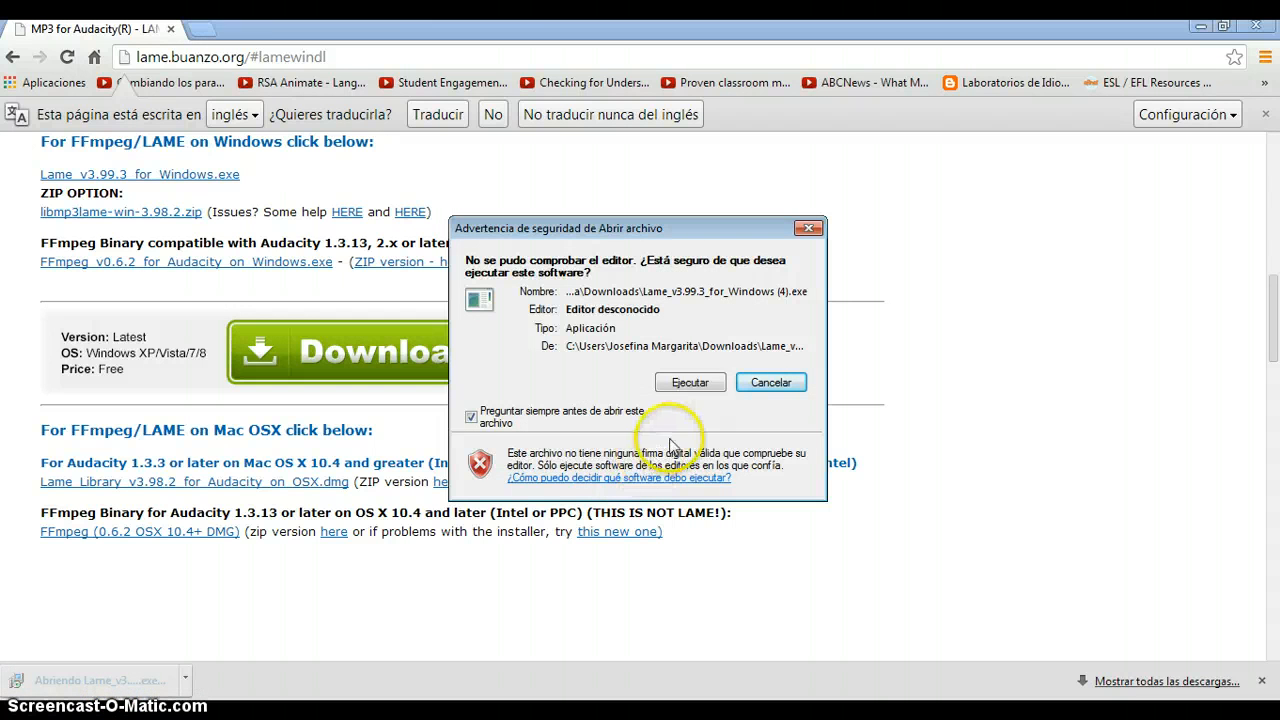
click(692, 390)
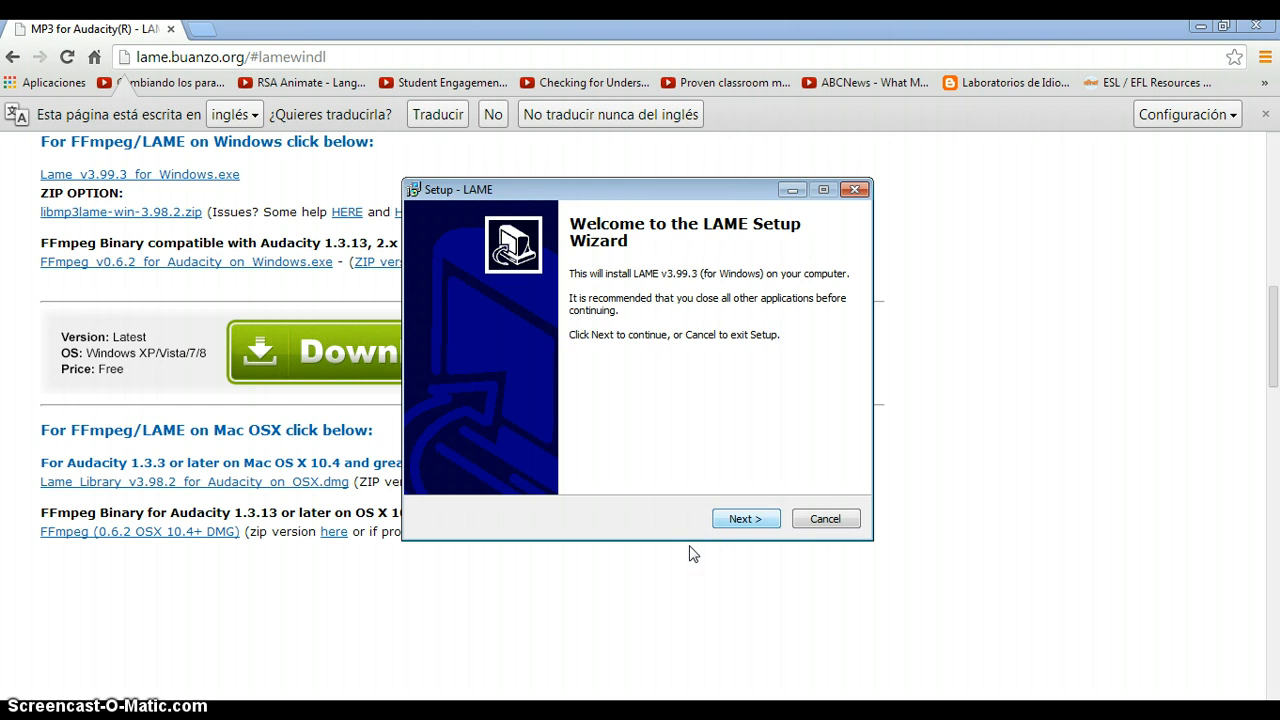
key(Return)
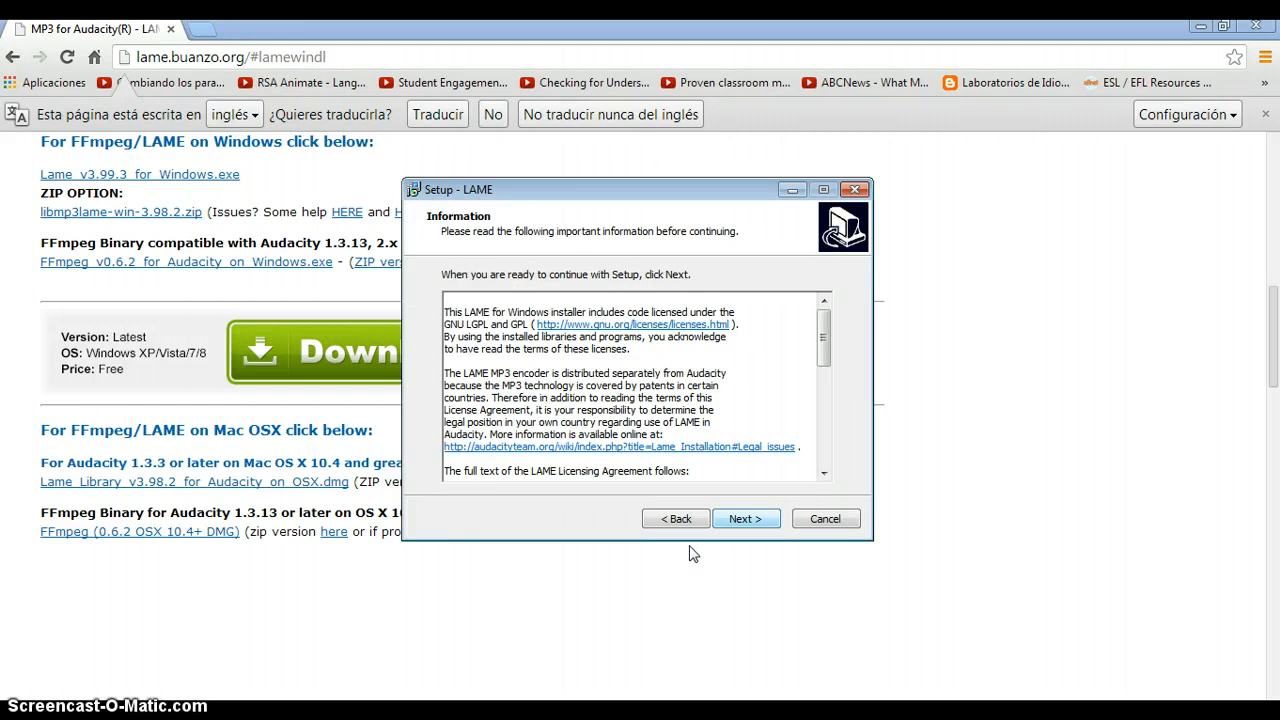
key(Return)
key(Return)
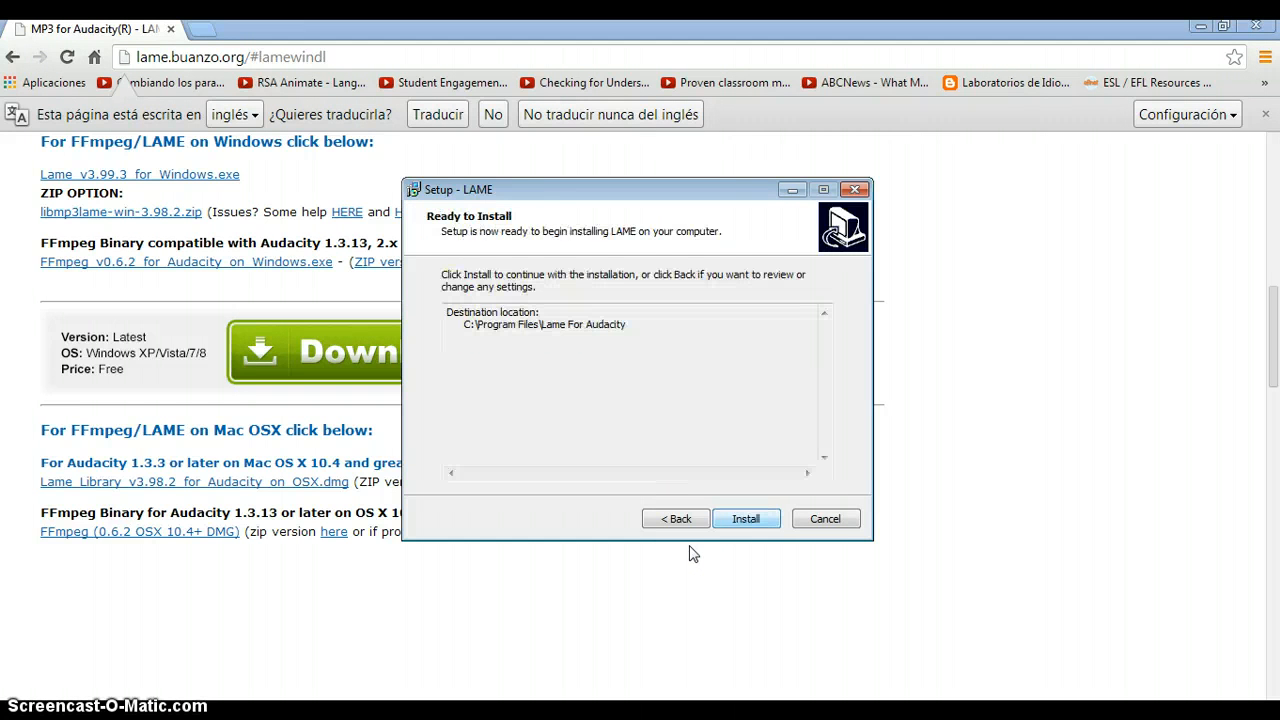
click(745, 519)
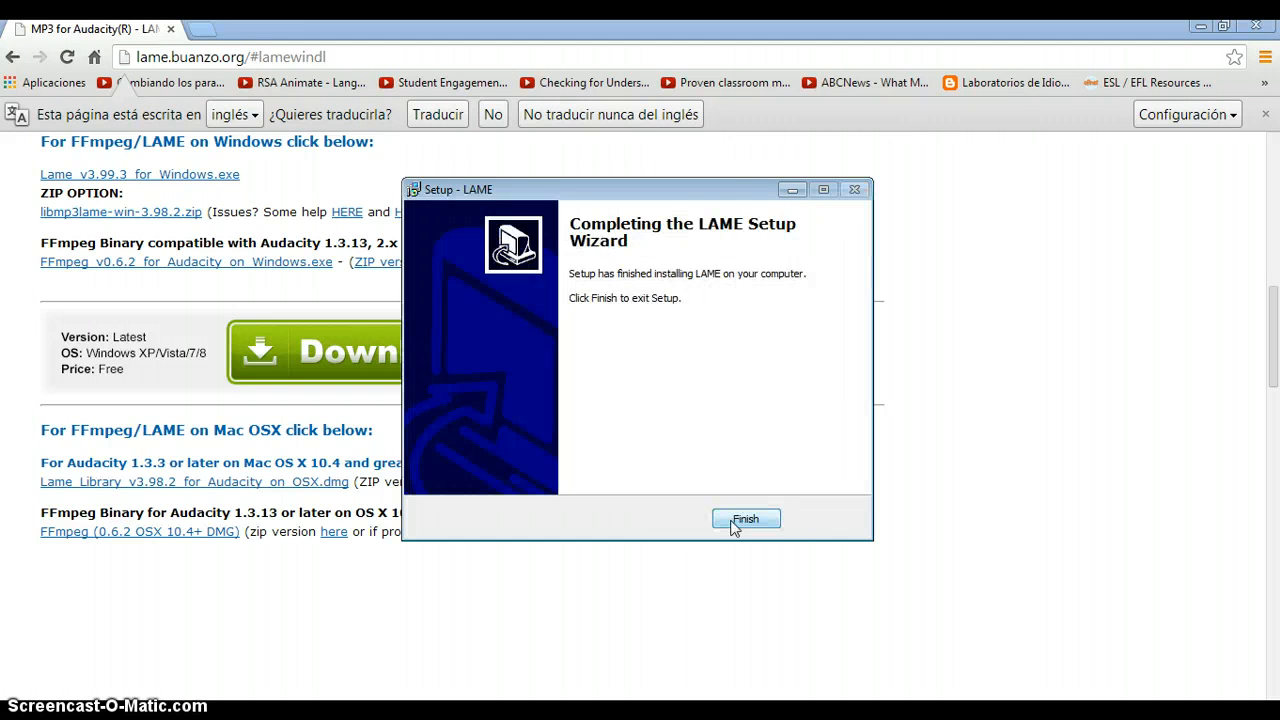
click(745, 519)
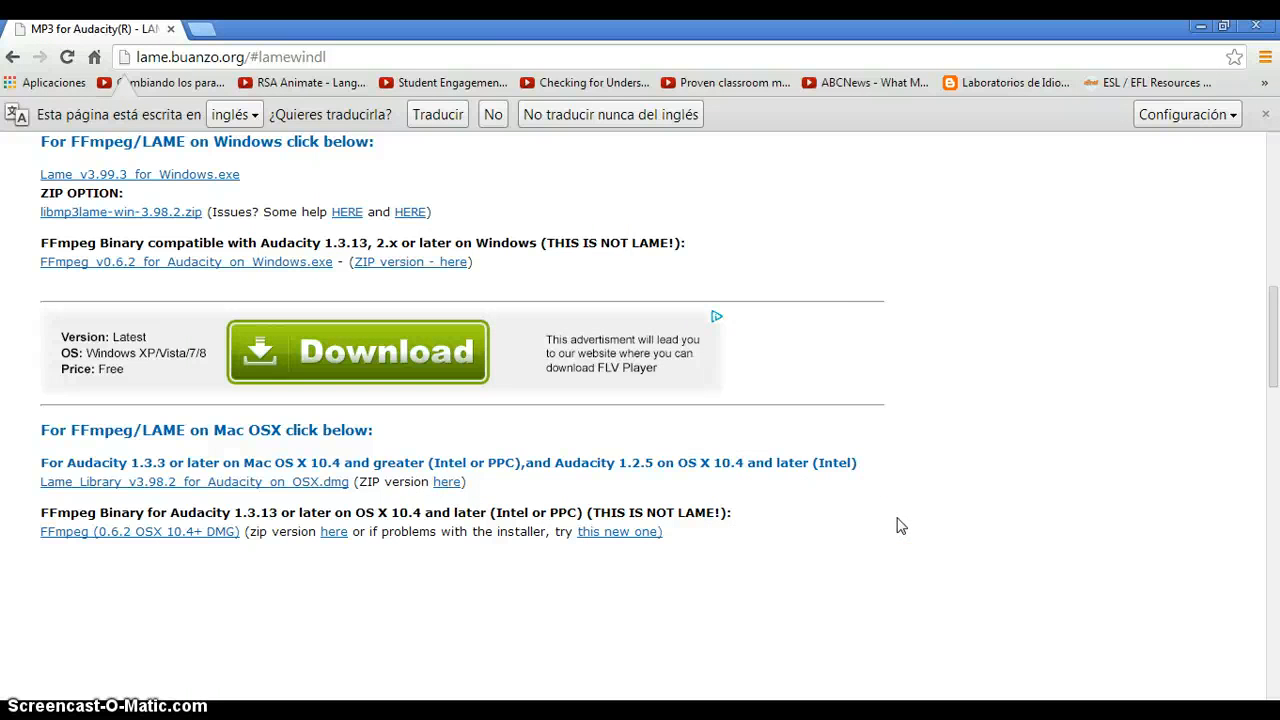
Close the browser page, launch Audacity from the desktop and dismiss its welcome dialog.
click(172, 30)
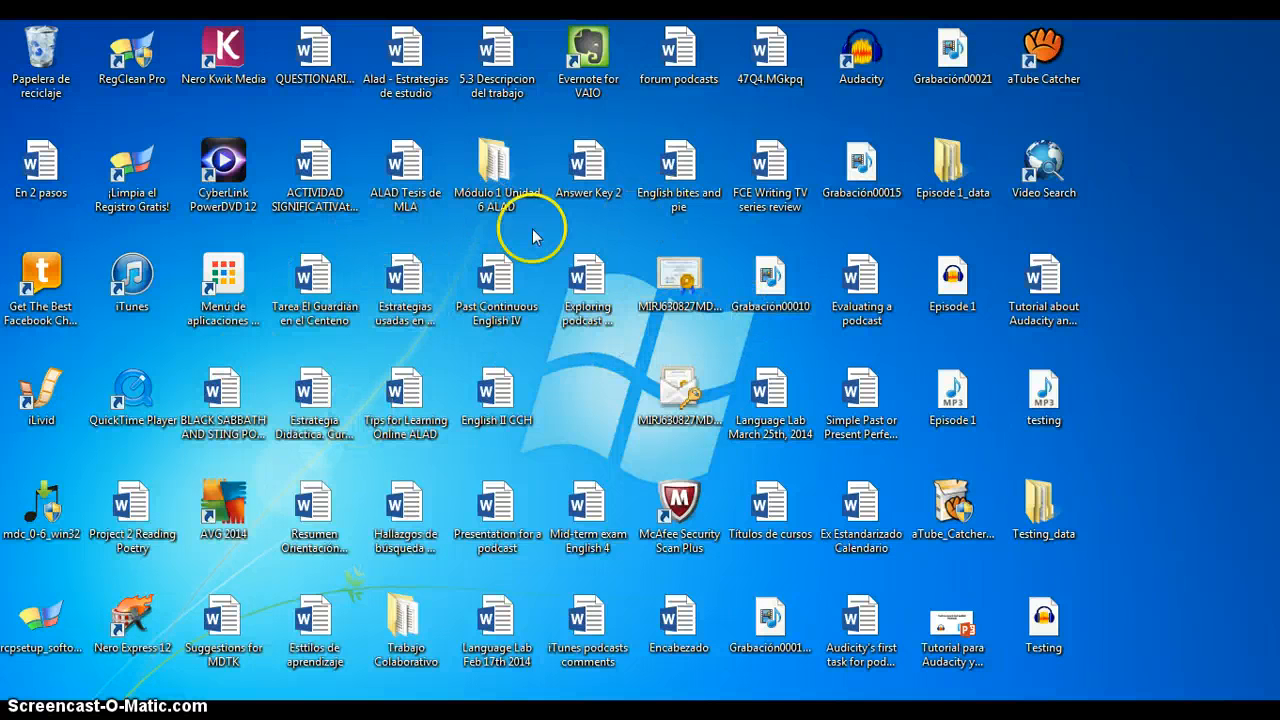
double_click(885, 62)
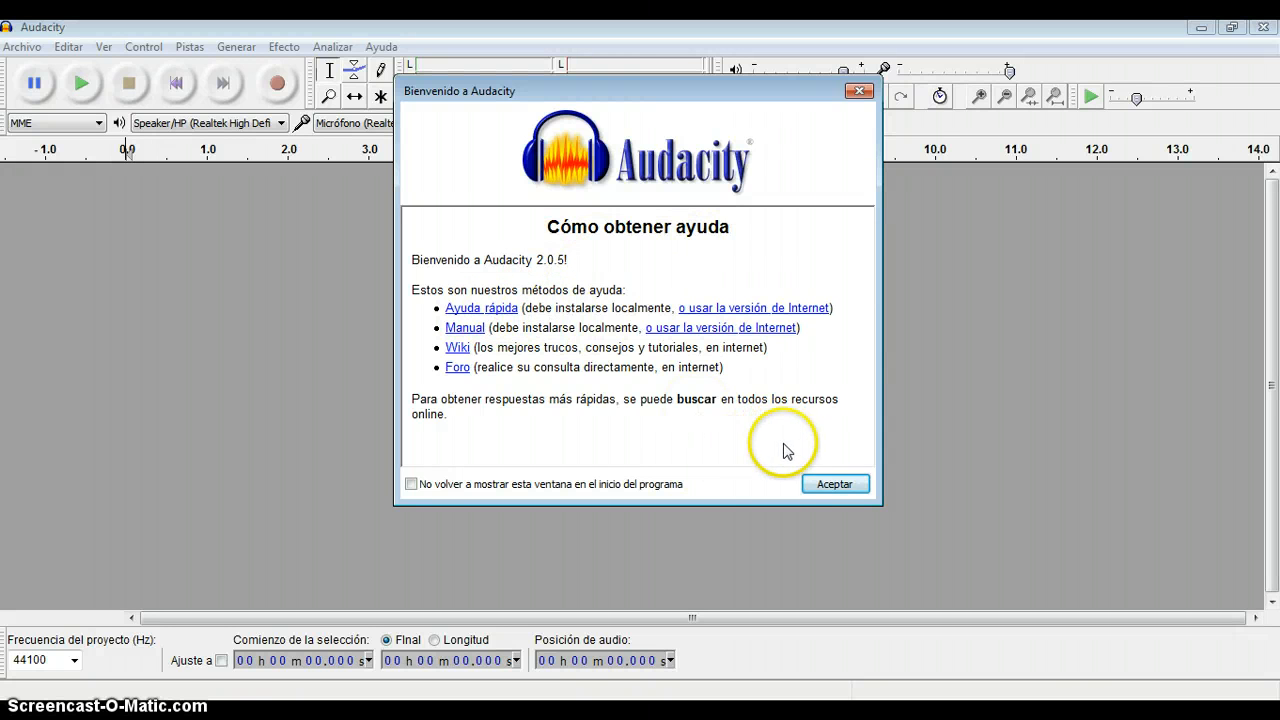
click(822, 483)
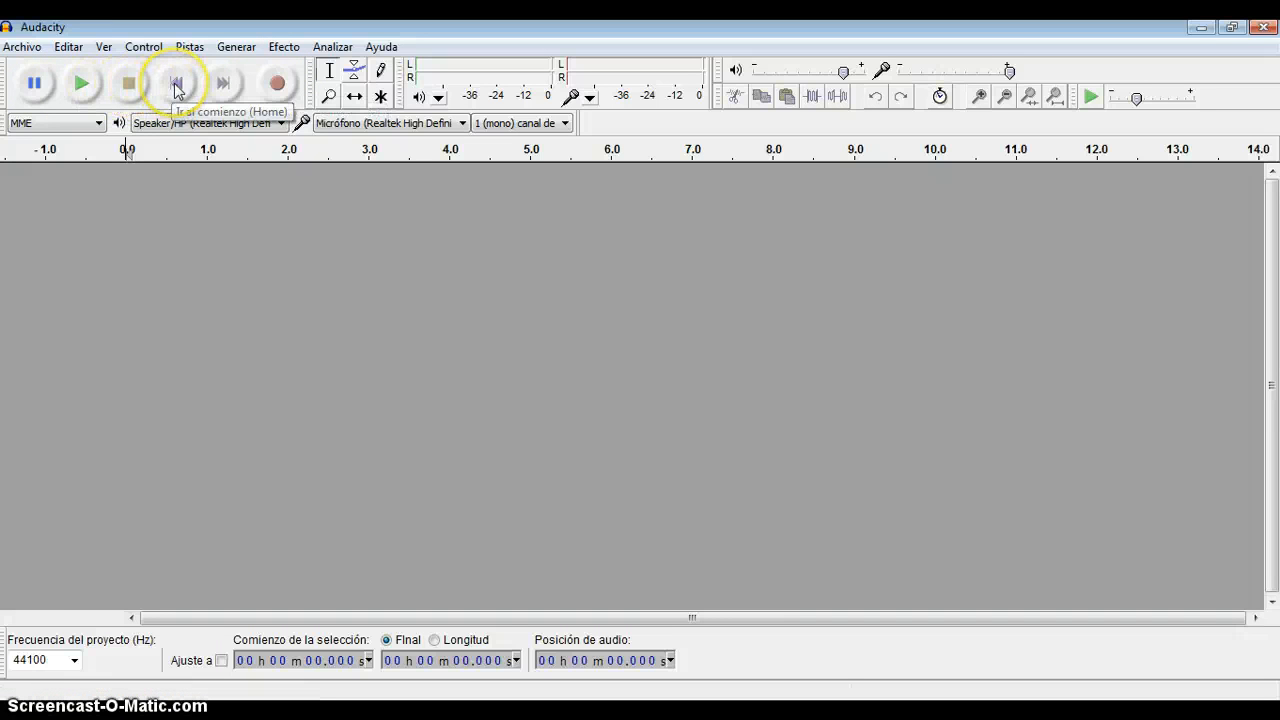
click(222, 87)
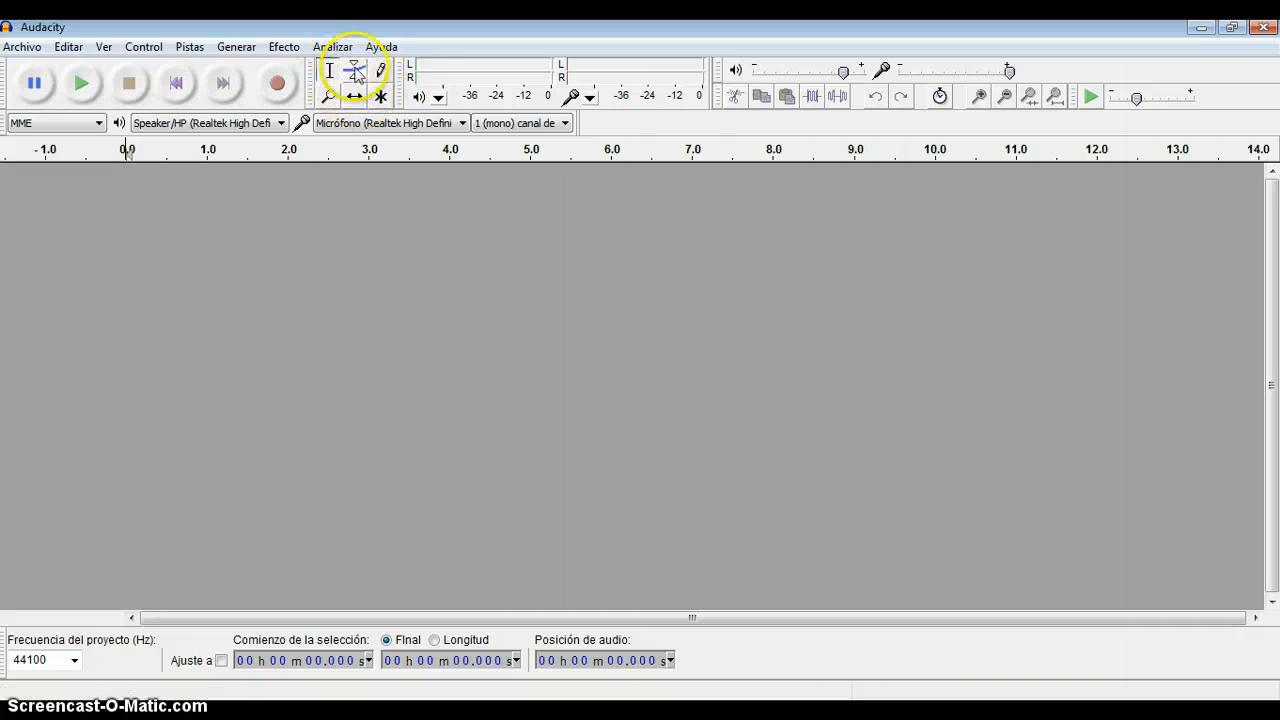
click(20, 47)
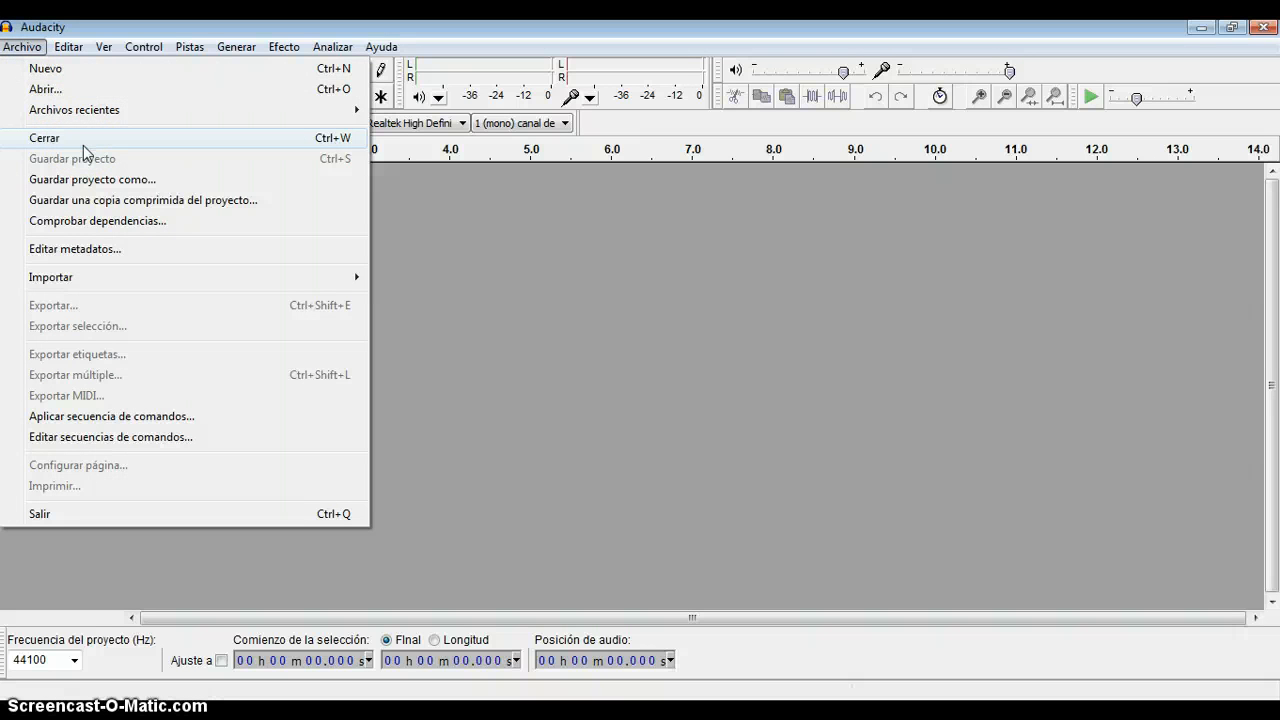
mouse_move(72, 278)
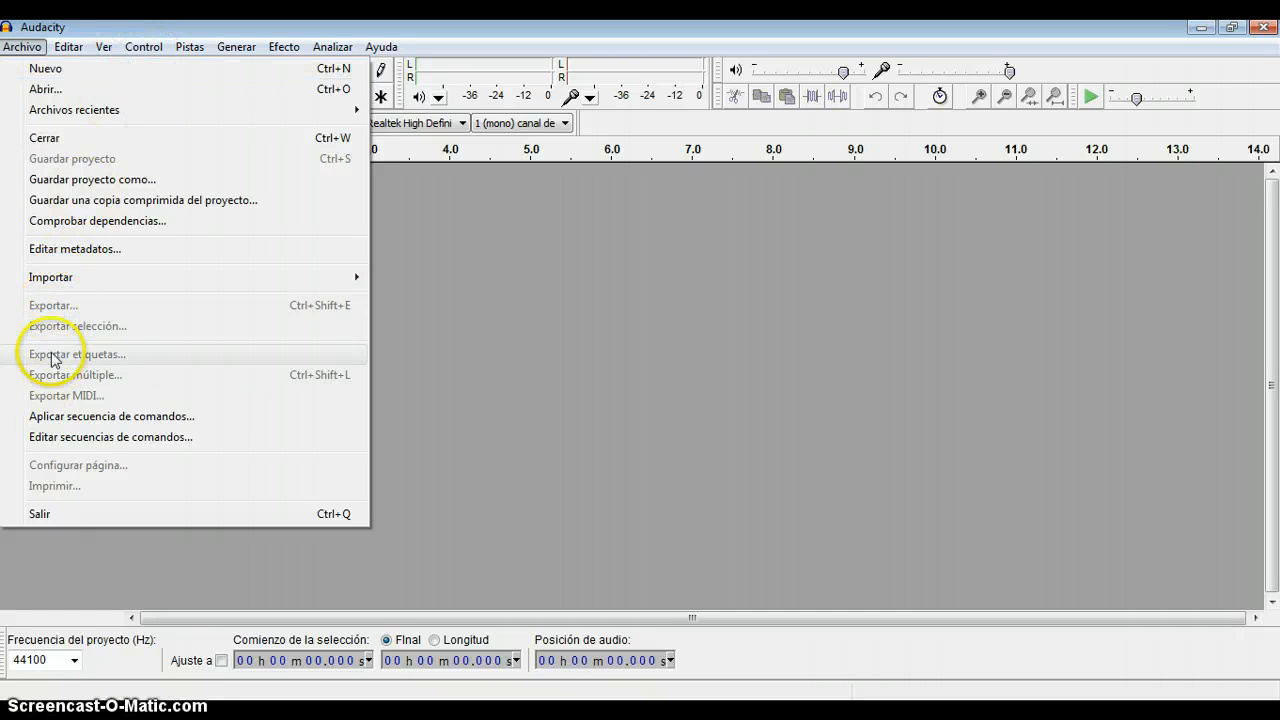
mouse_move(72, 50)
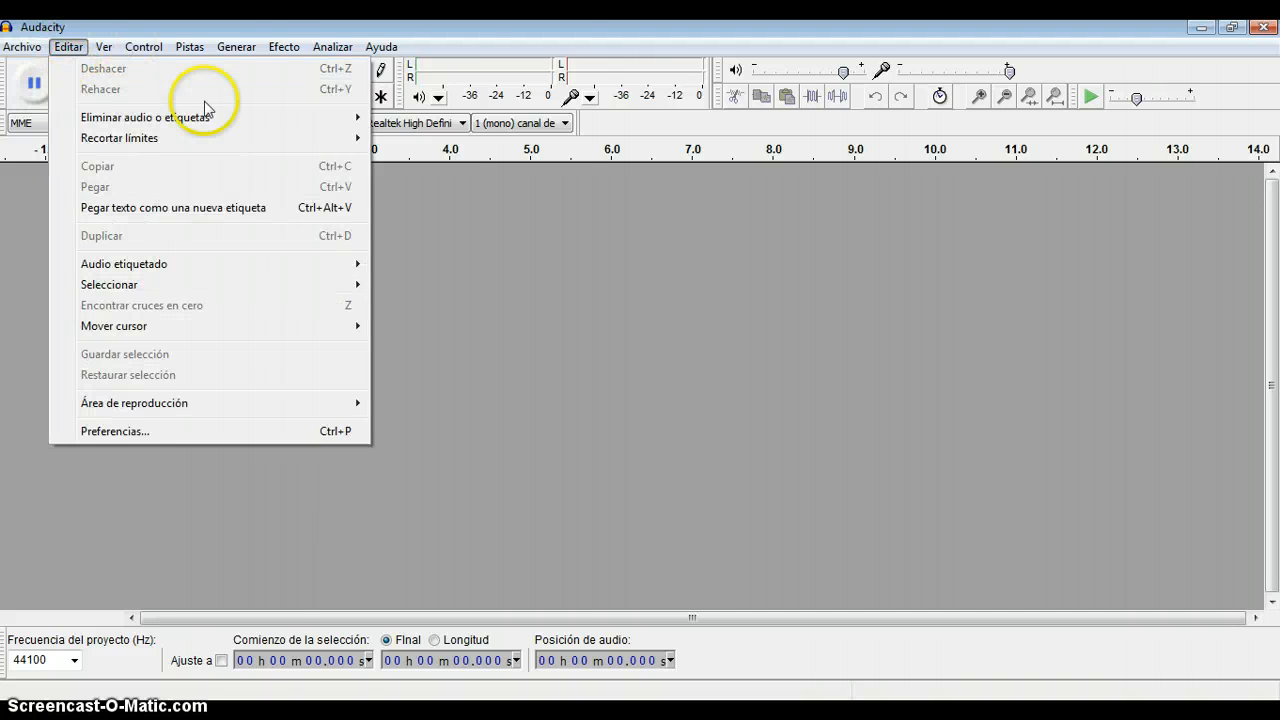
click(280, 46)
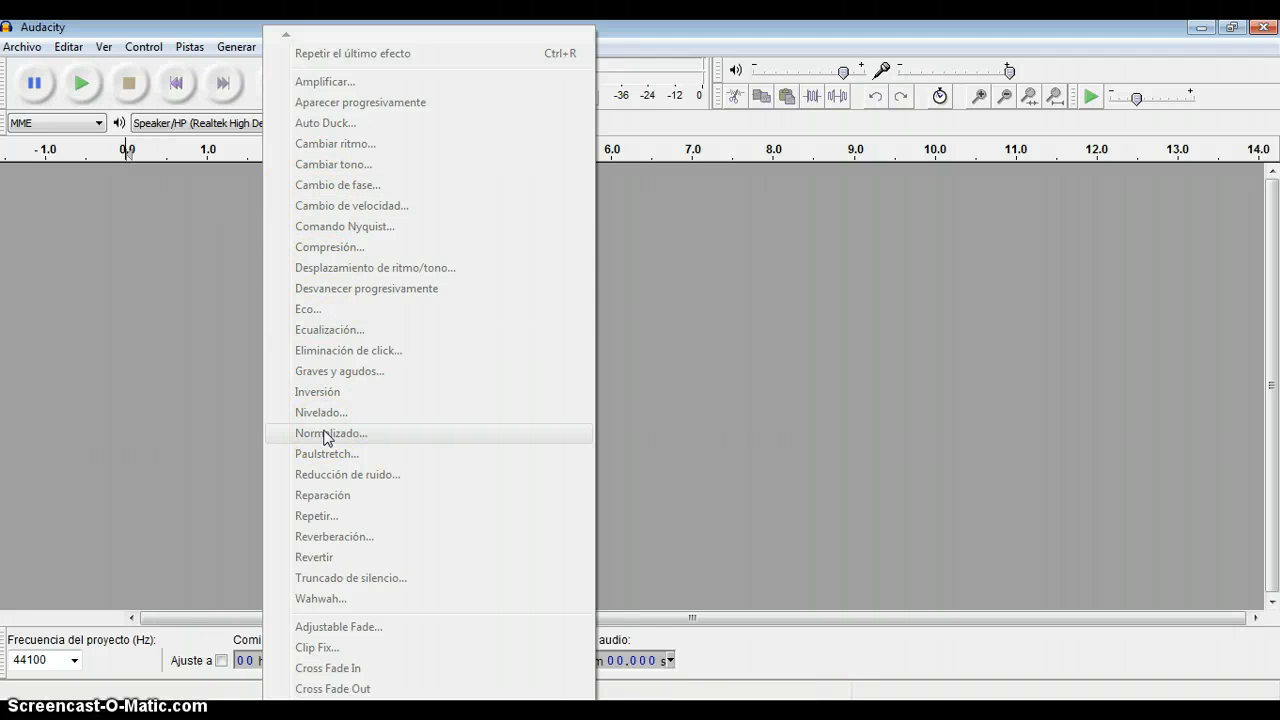
click(115, 342)
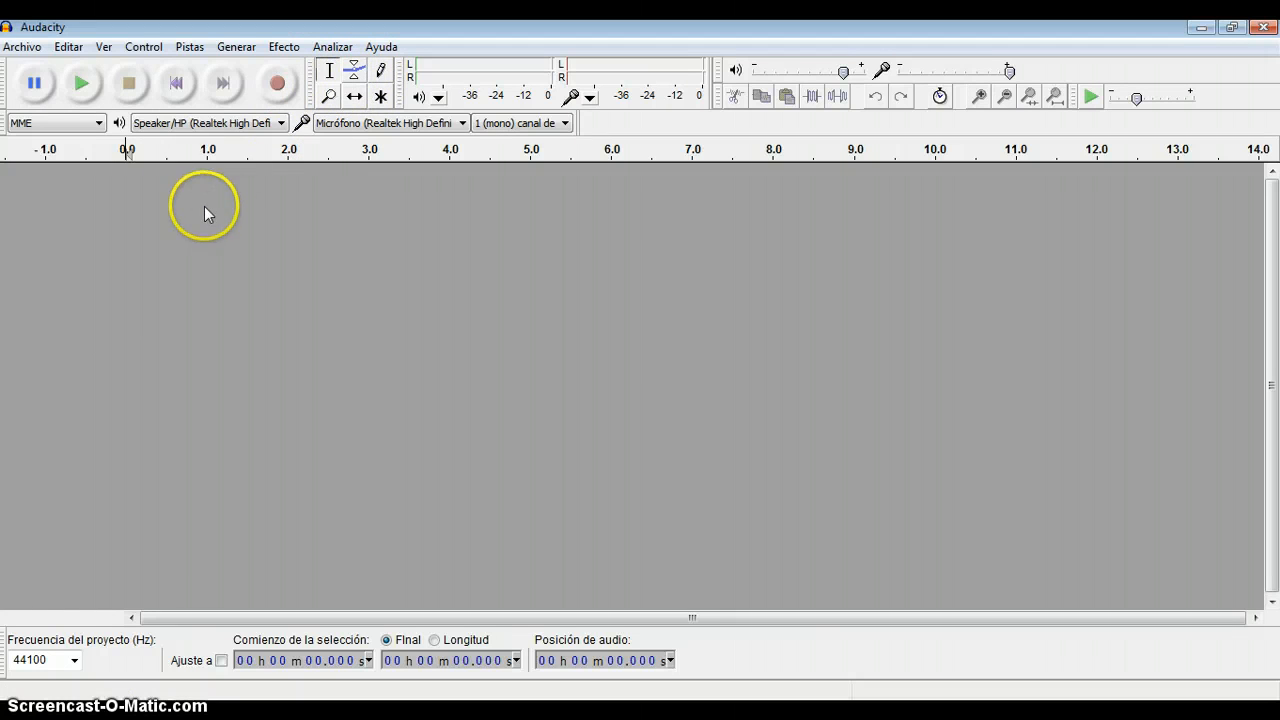
Record a voice clip of about 13 seconds from the microphone on a new mono track, and stop recording.
click(278, 84)
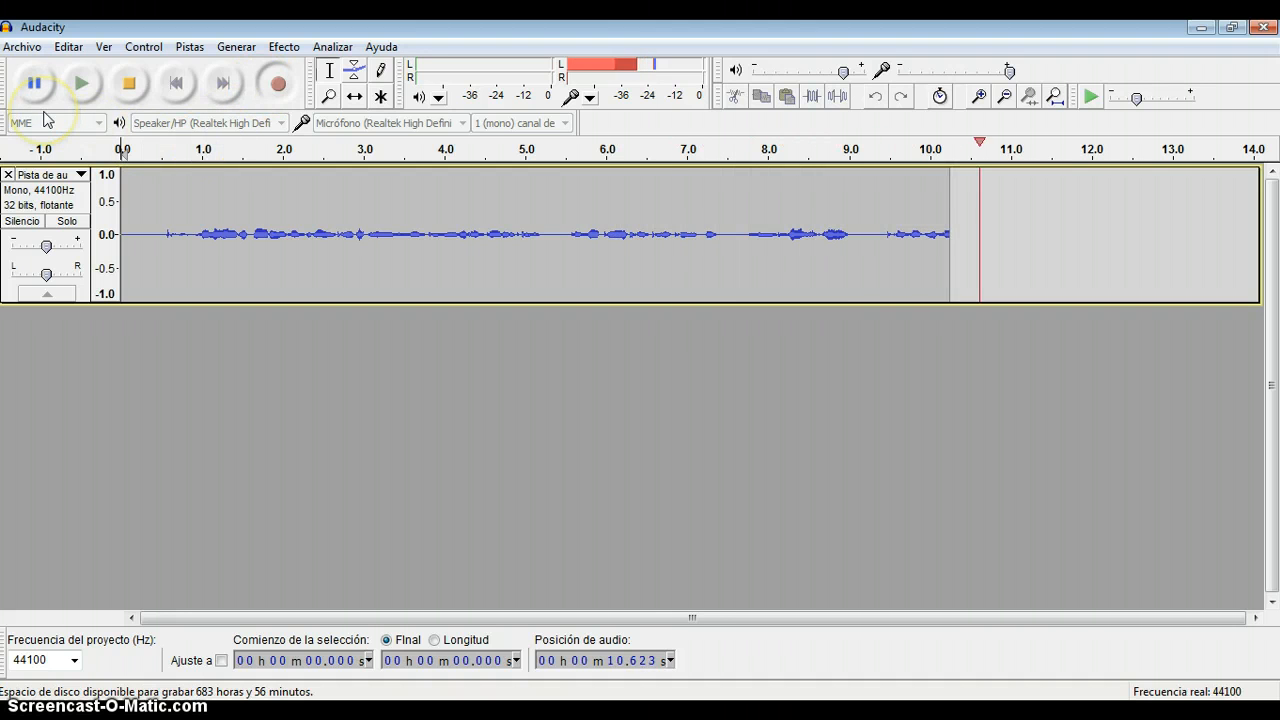
click(127, 84)
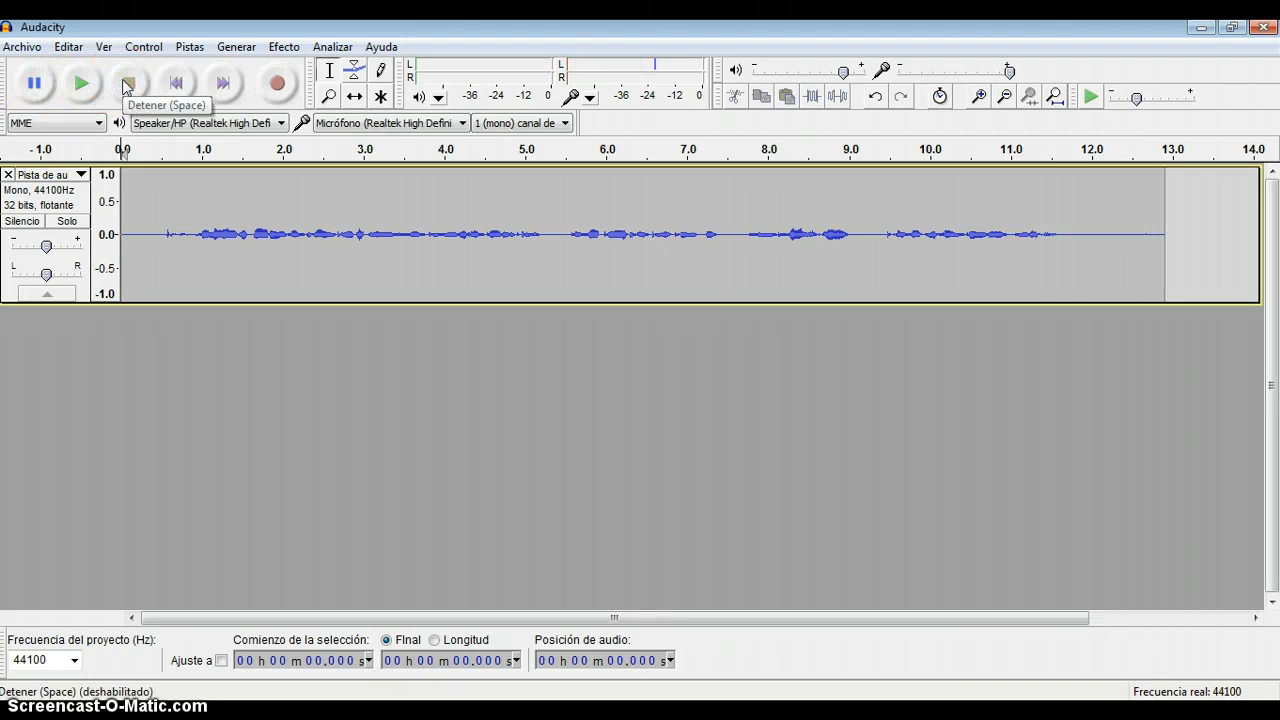
click(149, 218)
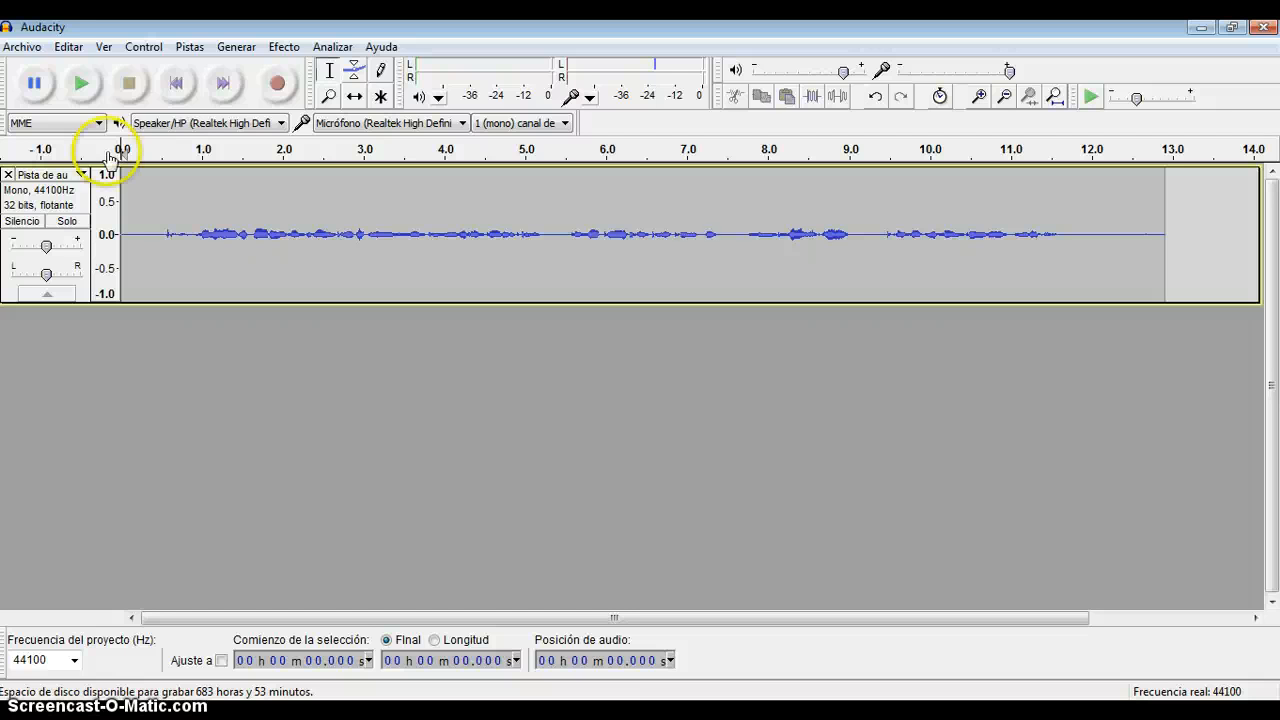
Import the MP3 file Led Zeppelin Bron Yr Aur from the Mis vídeos folder as a second track.
click(30, 55)
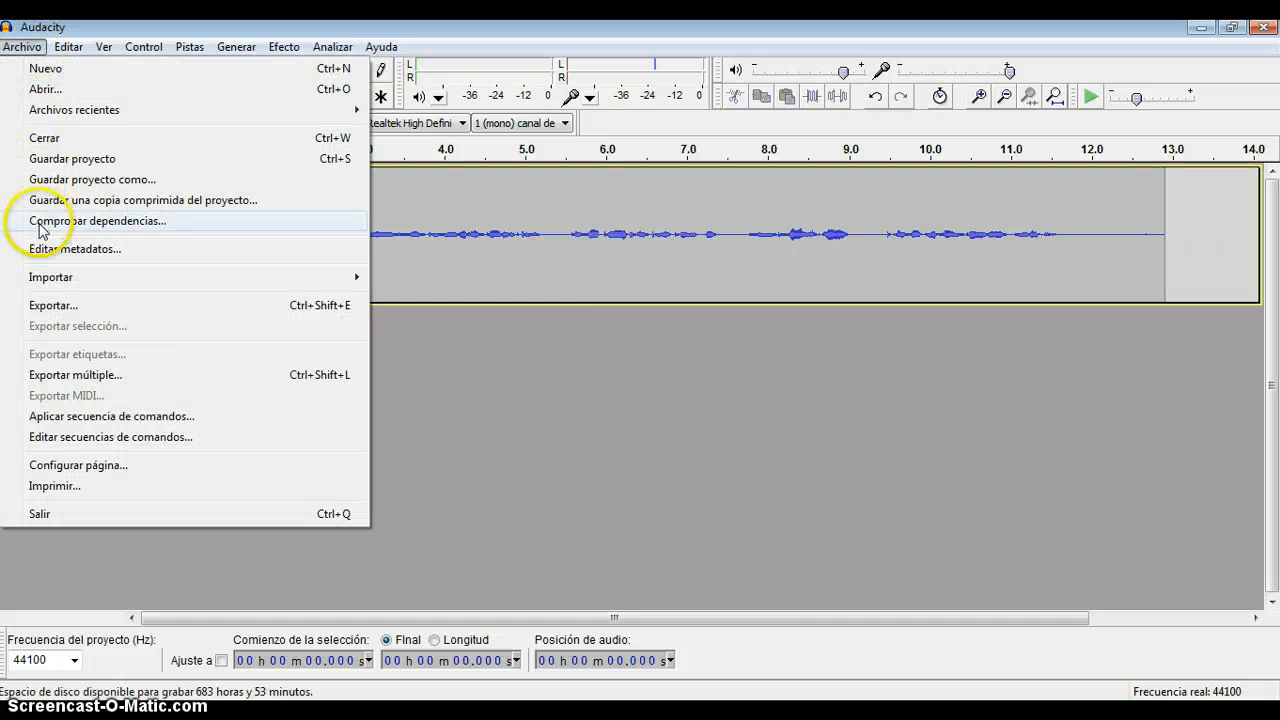
mouse_move(47, 280)
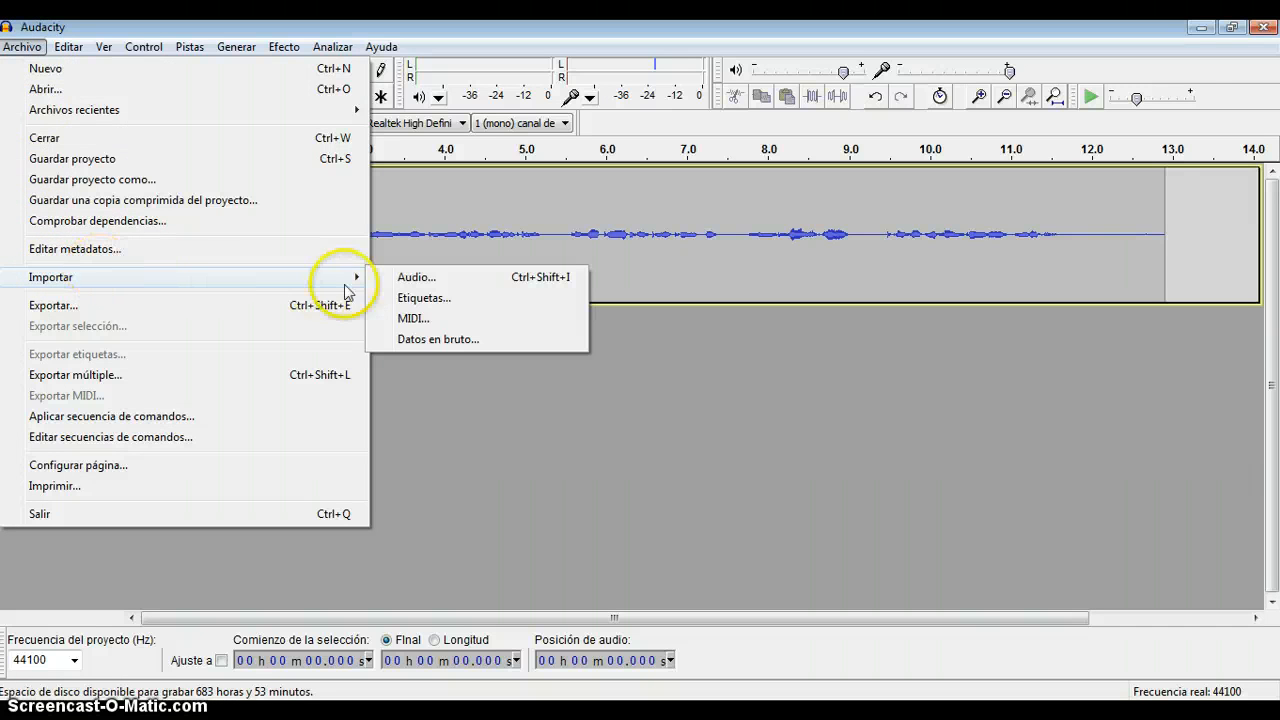
click(414, 278)
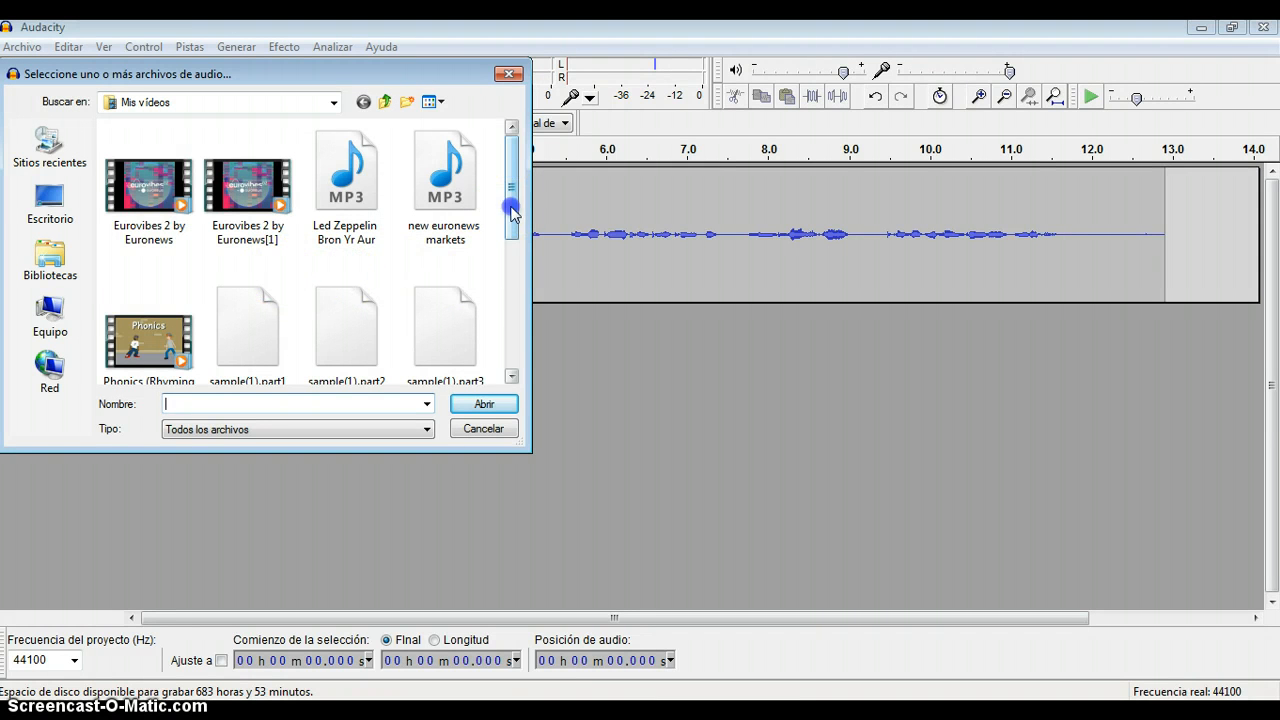
click(345, 185)
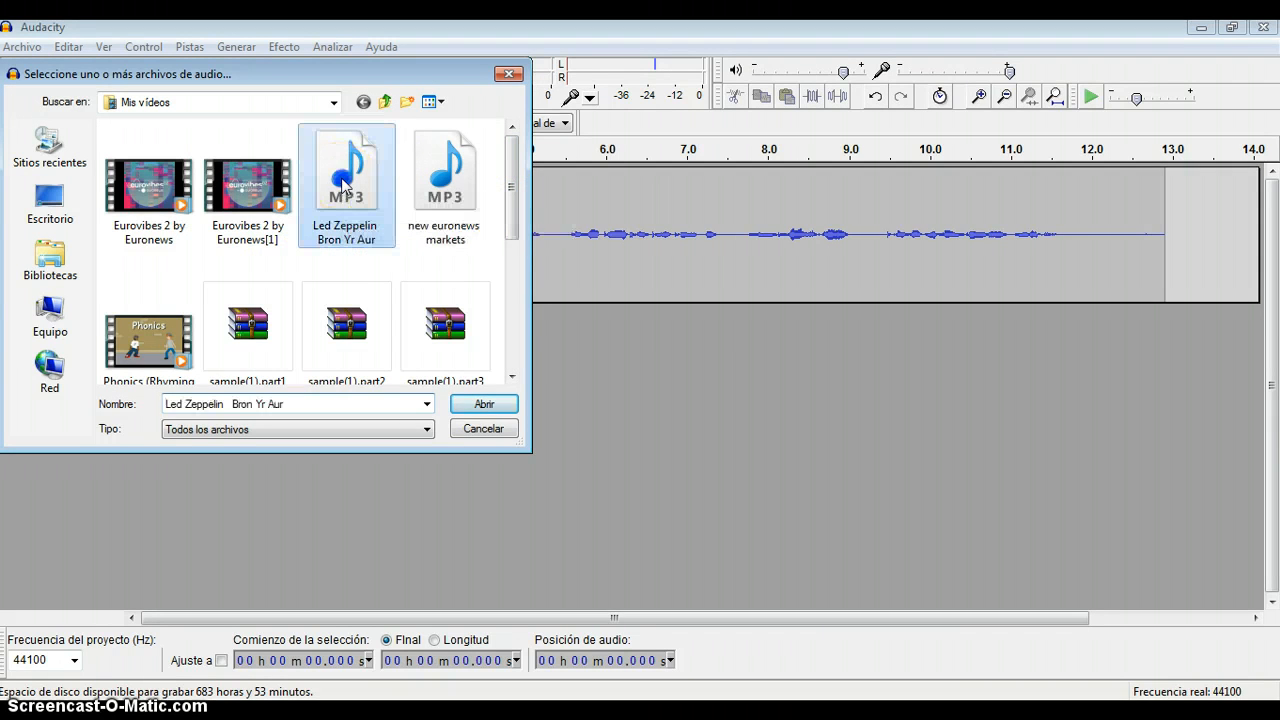
click(485, 405)
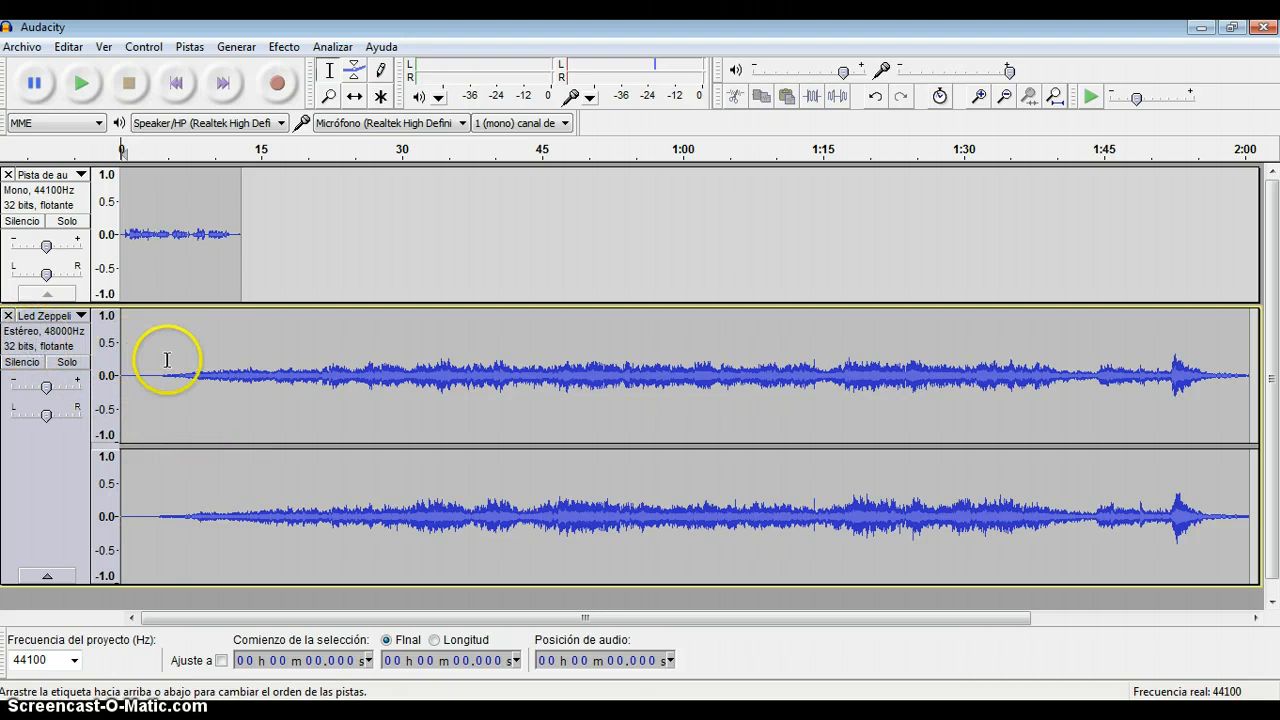
Select the voice track section from about 4.7 to 5.9 s and play only that section.
click(205, 209)
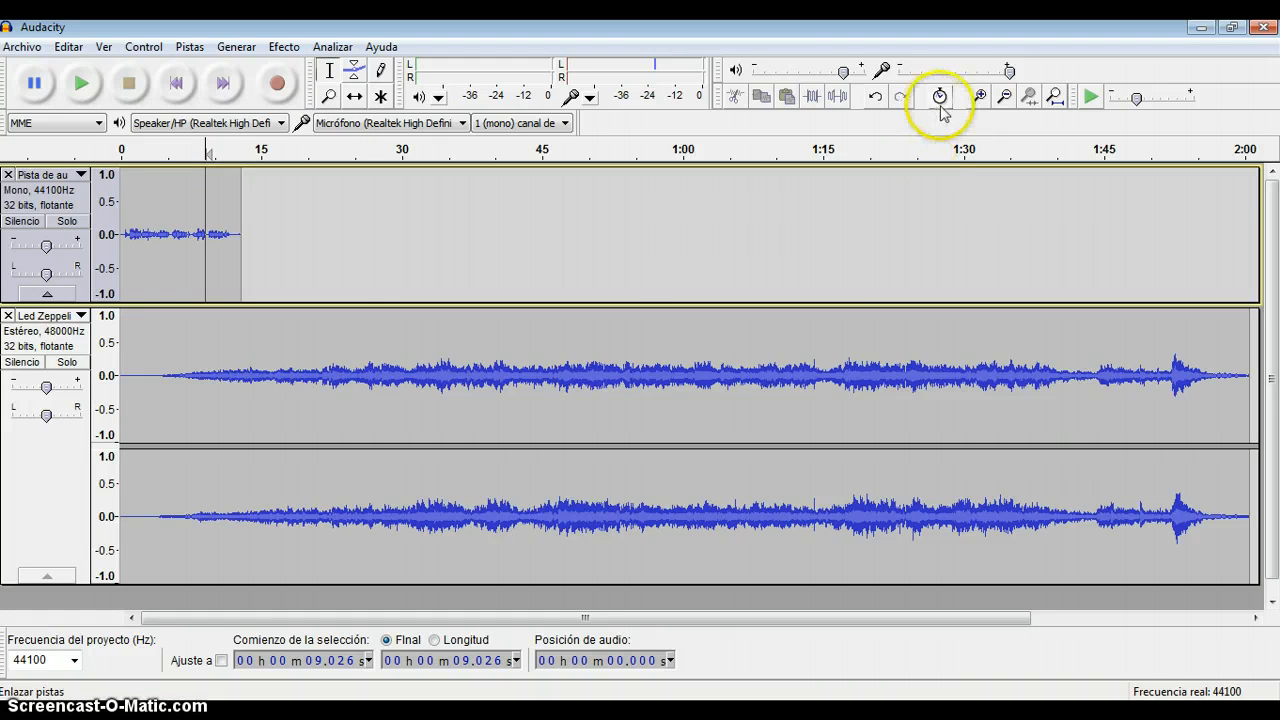
click(980, 96)
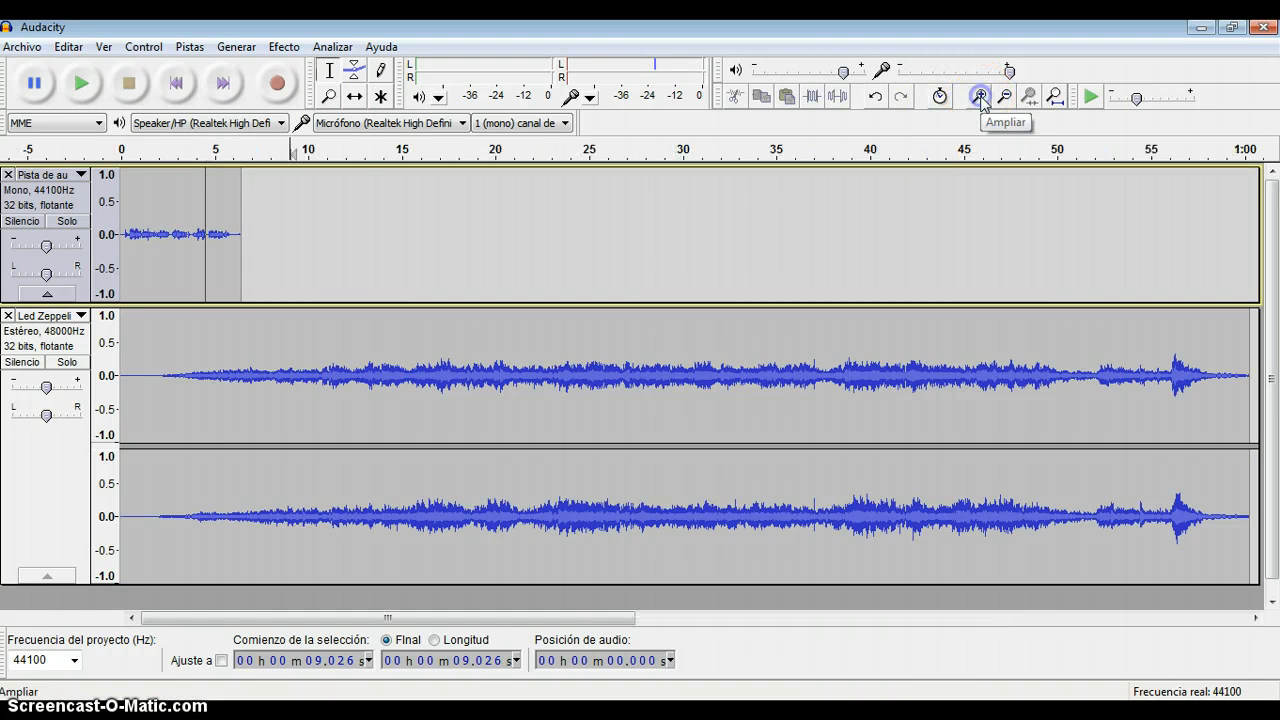
click(980, 96)
click(980, 96)
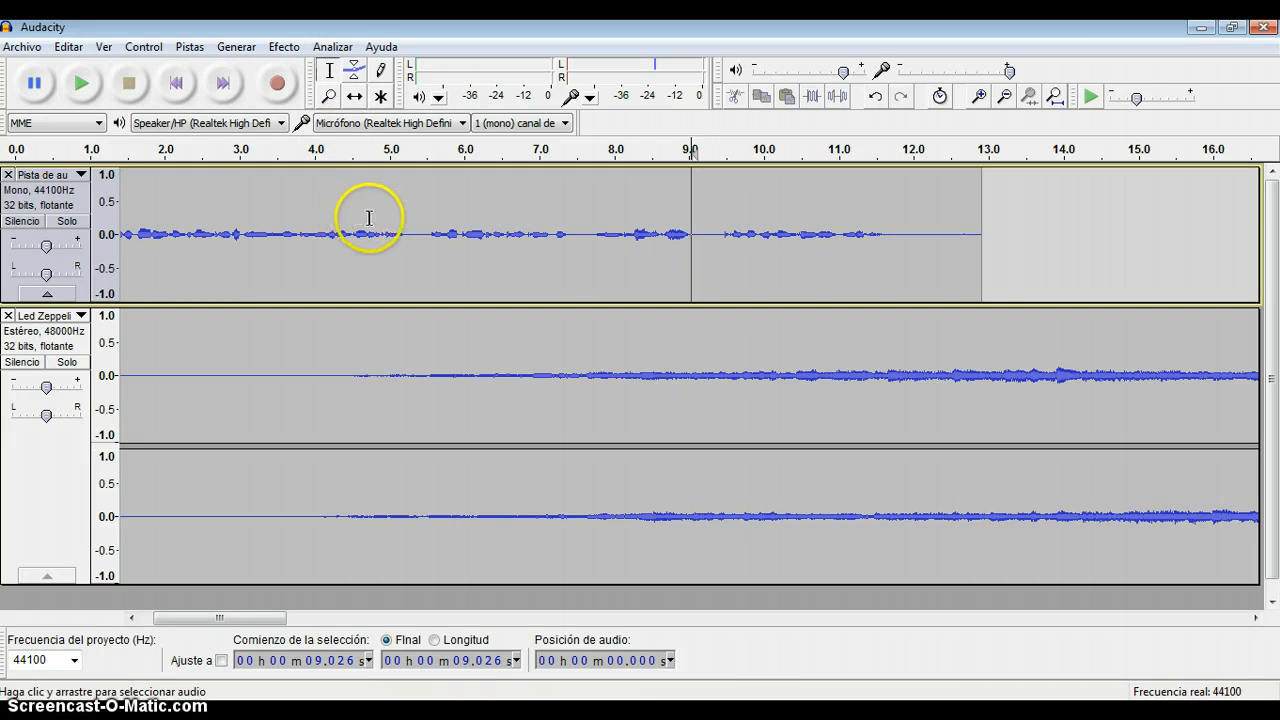
drag(369, 218, 457, 222)
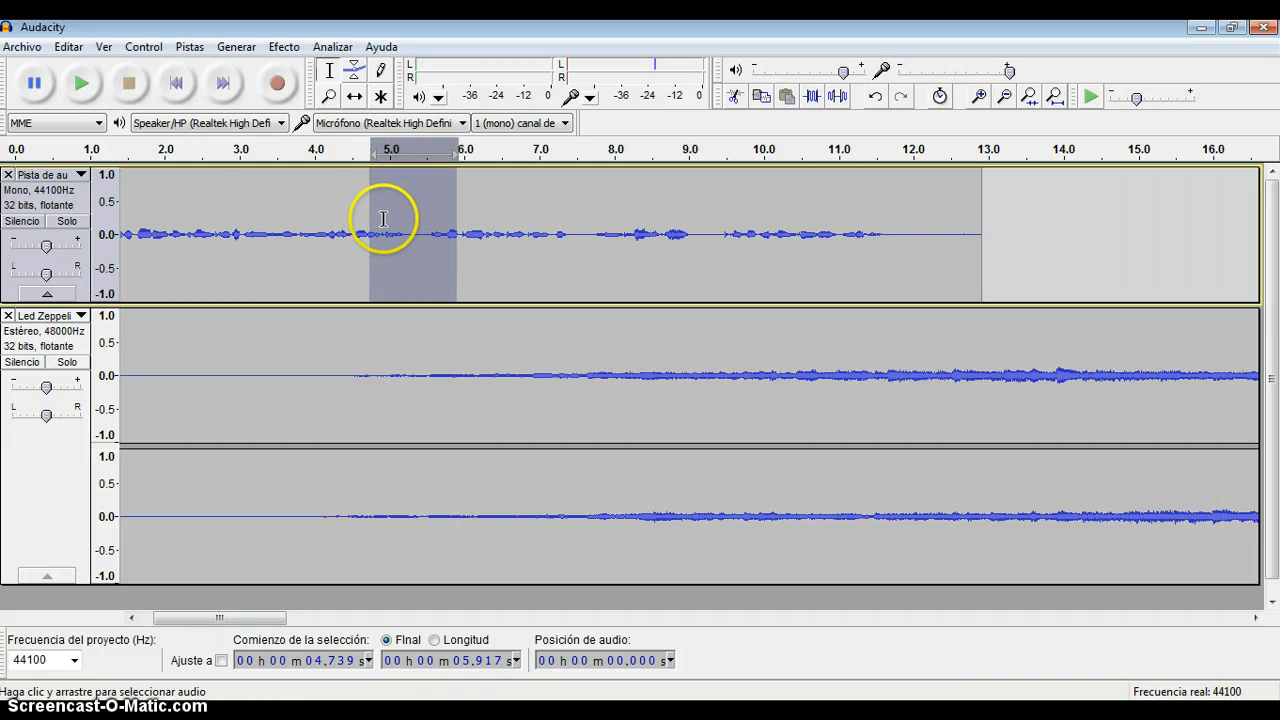
click(88, 85)
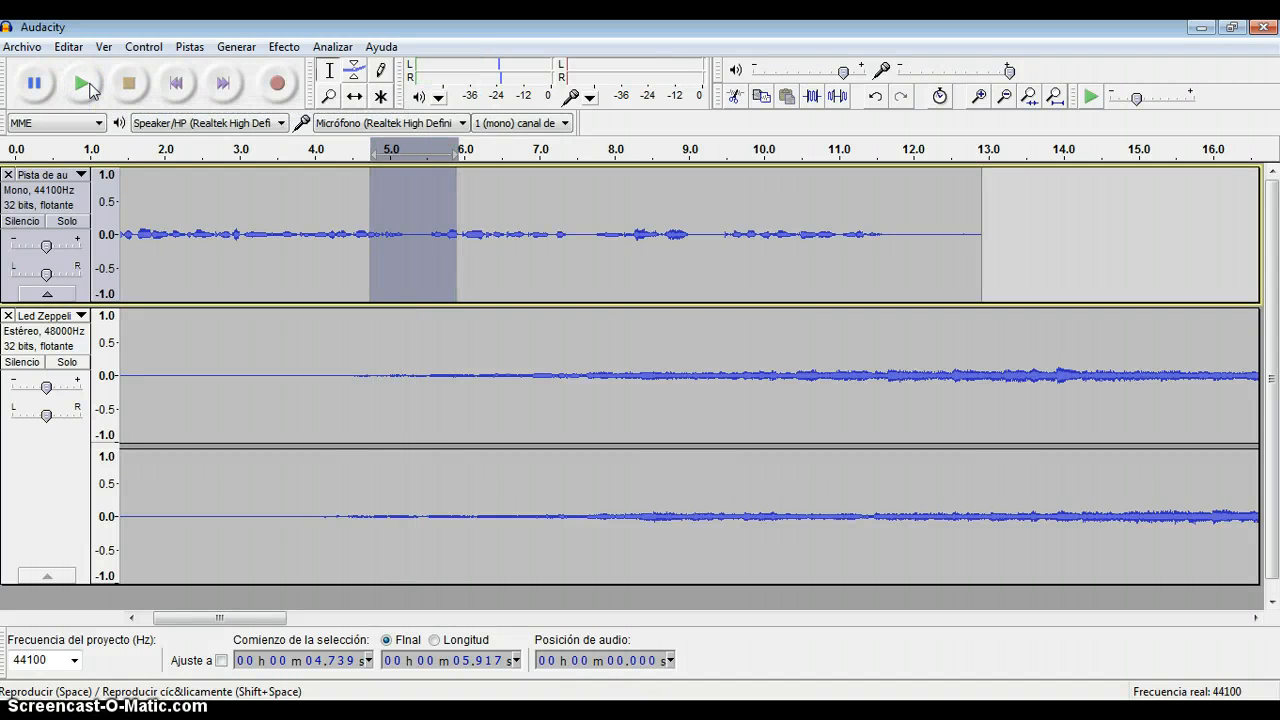
click(88, 86)
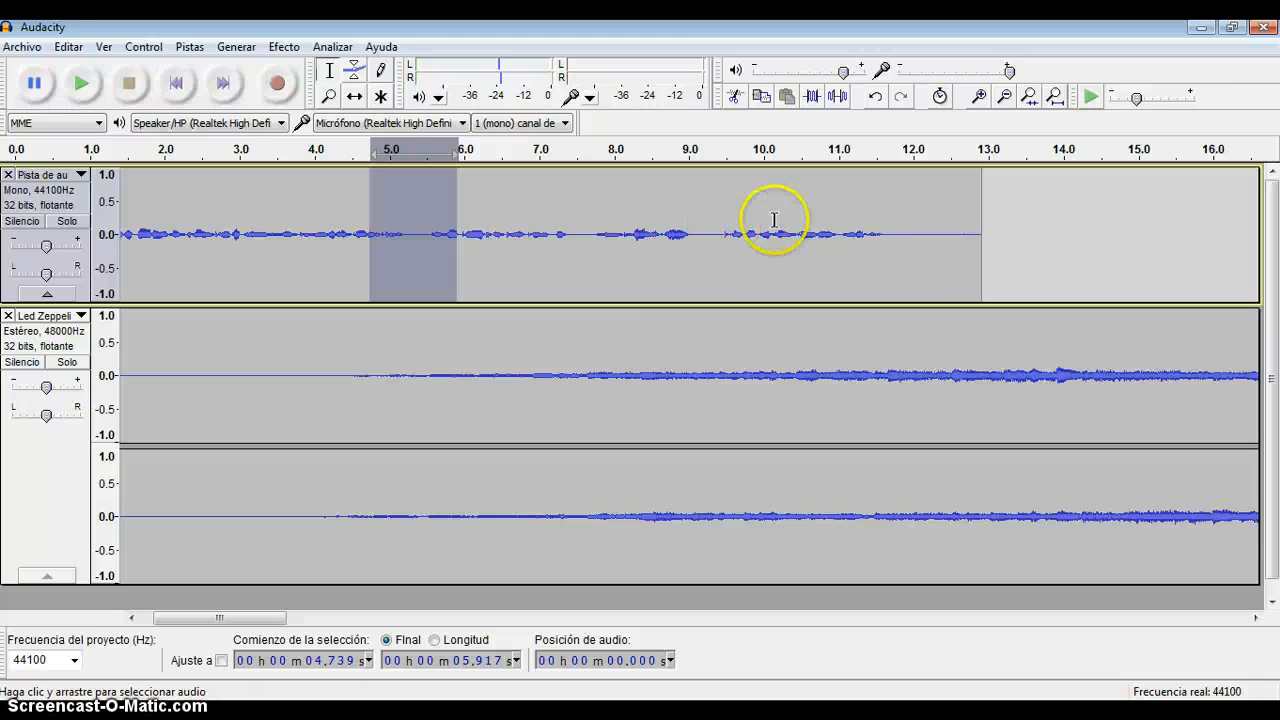
Delete the silent part near the end of the voice track, from about 12.0 to 12.7 s.
click(914, 226)
drag(914, 226, 966, 228)
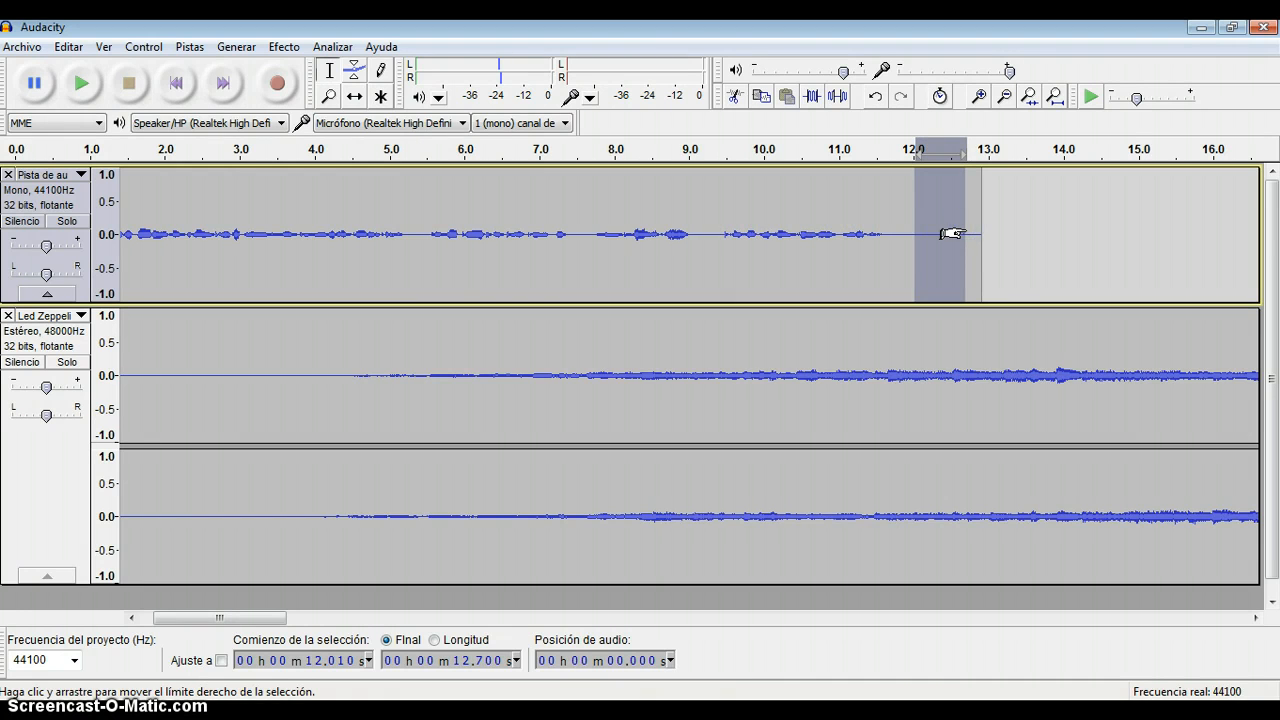
key(Delete)
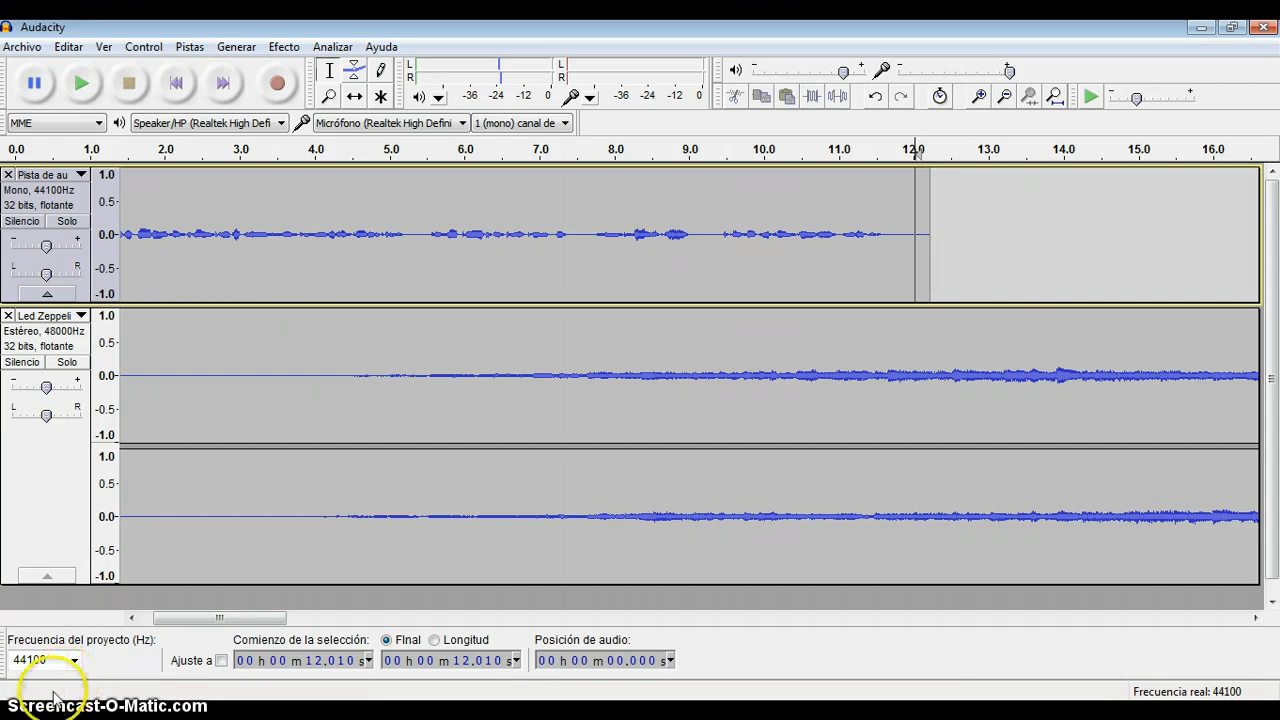
Delete the silence at the start of the music track from about 0.28 to 4.36 s, plus most of the remaining gap before it.
key(Home)
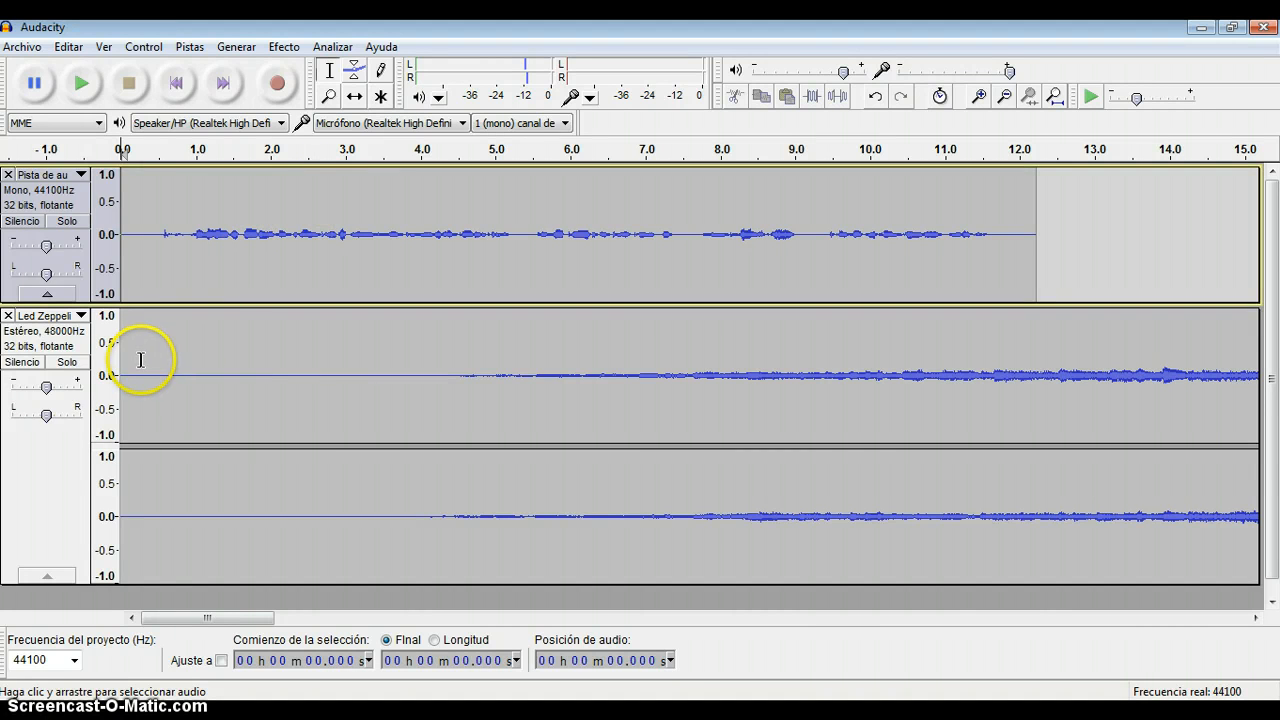
drag(143, 360, 447, 373)
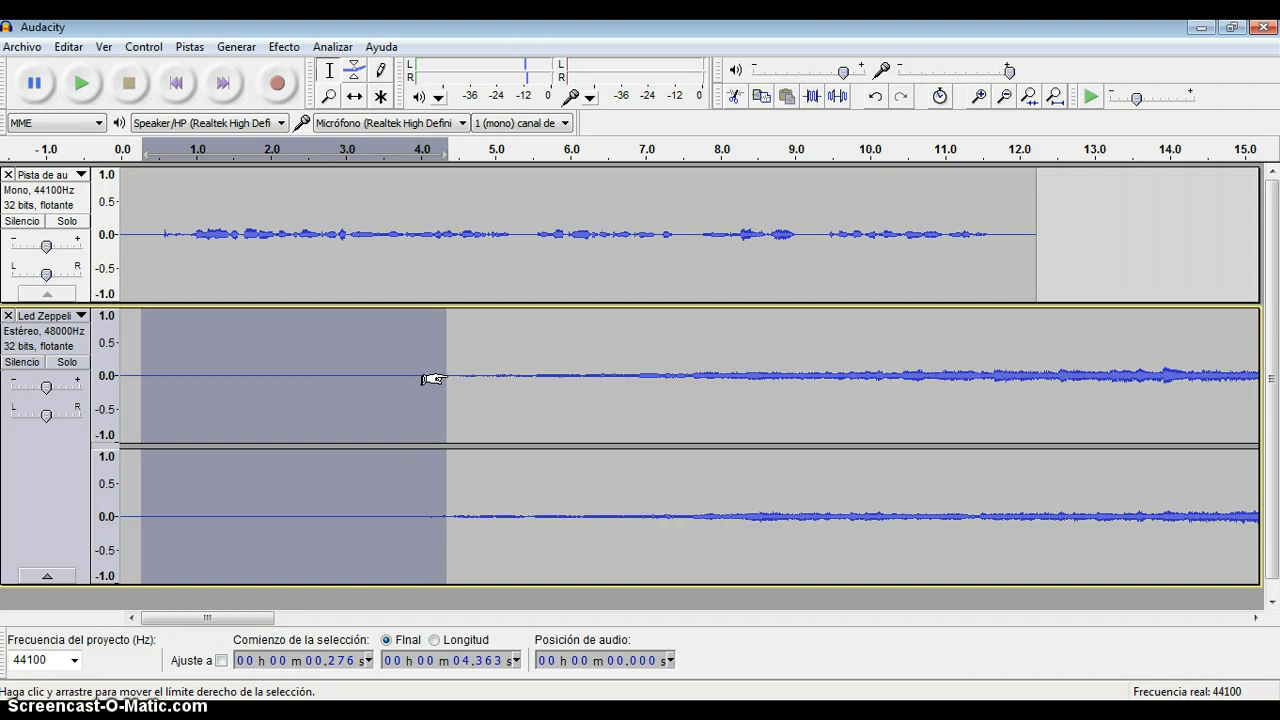
key(Delete)
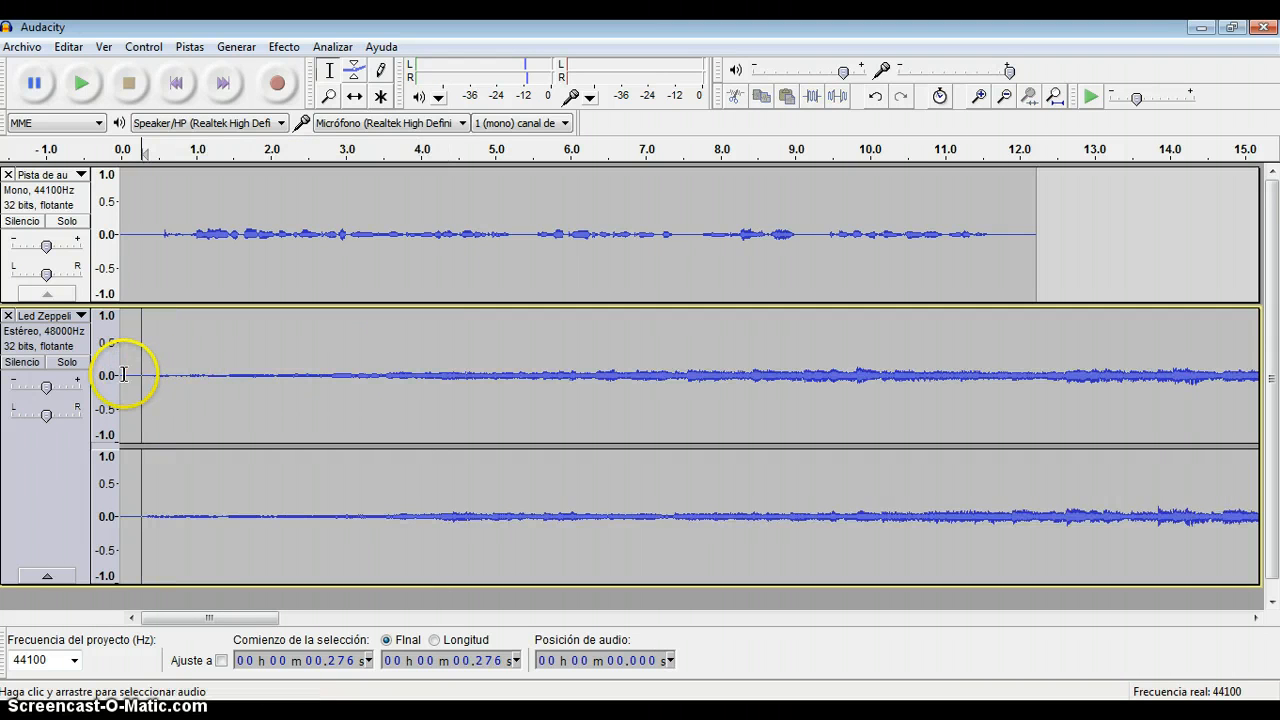
mouse_move(125, 374)
mouse_down()
mouse_move(153, 375)
mouse_move(124, 380)
mouse_up()
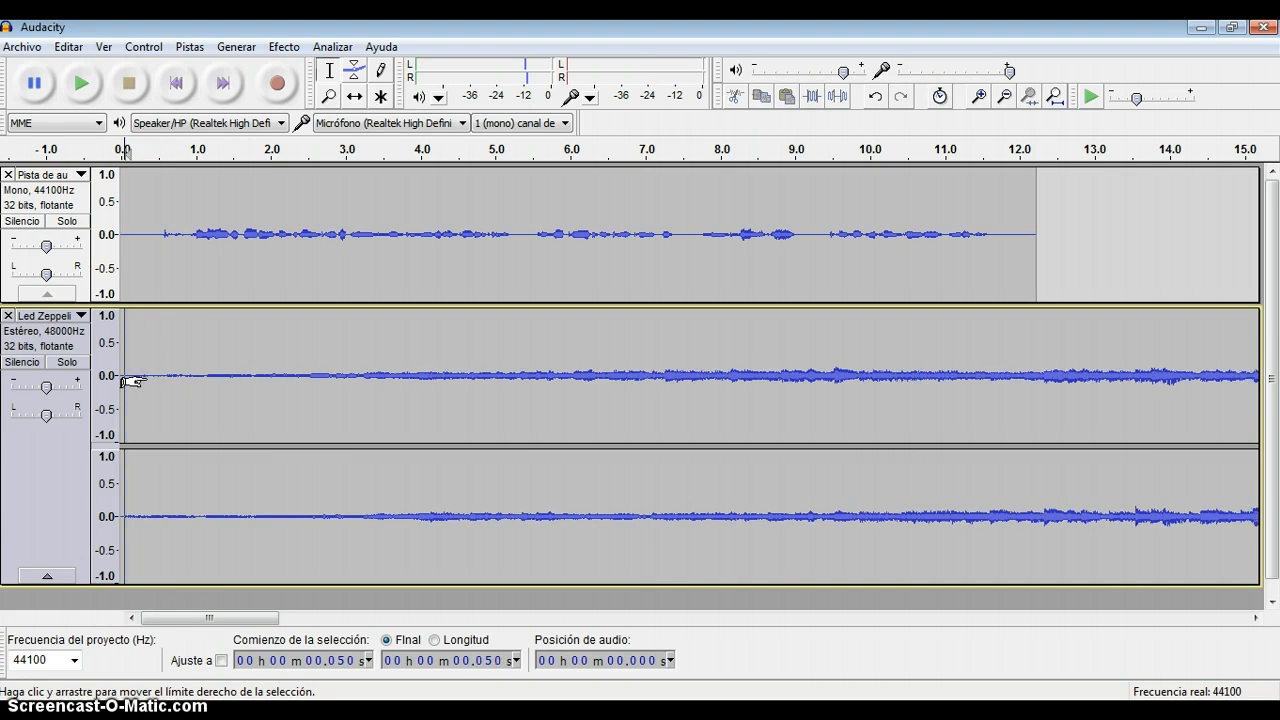
Shift the voice clip in time with the Time Shift tool so that it starts at about 11.4 s.
click(355, 98)
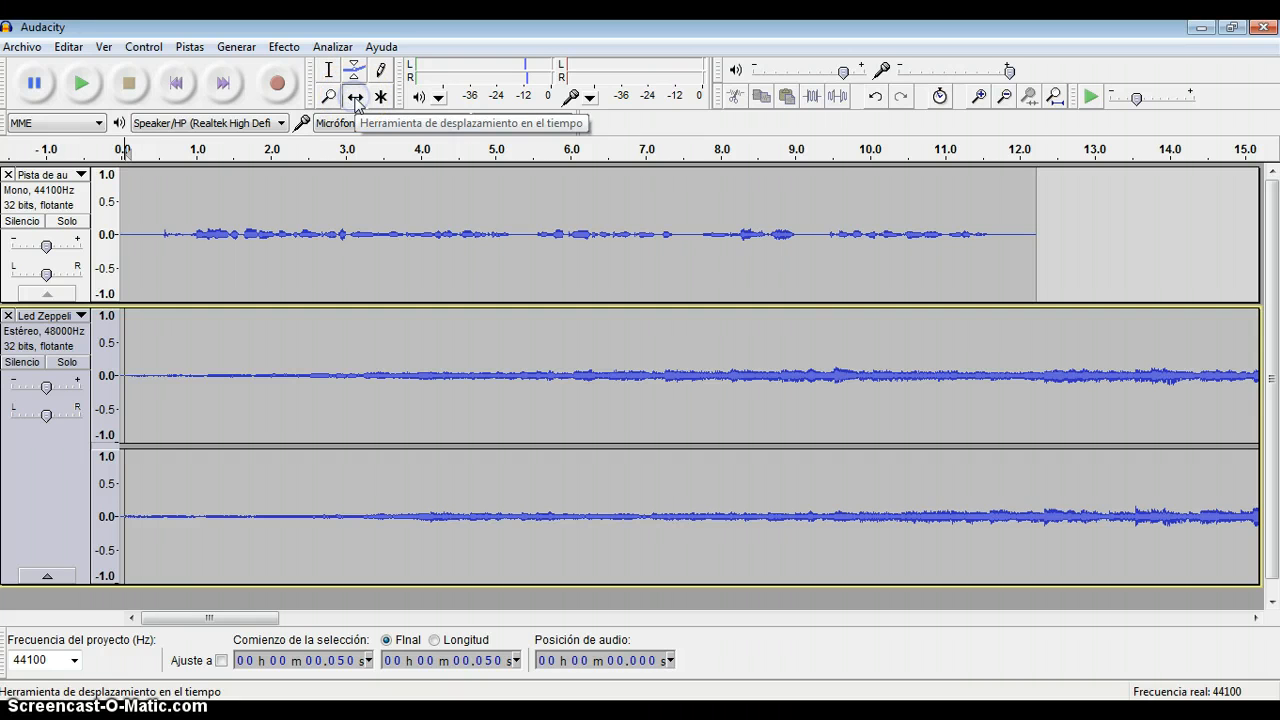
click(372, 200)
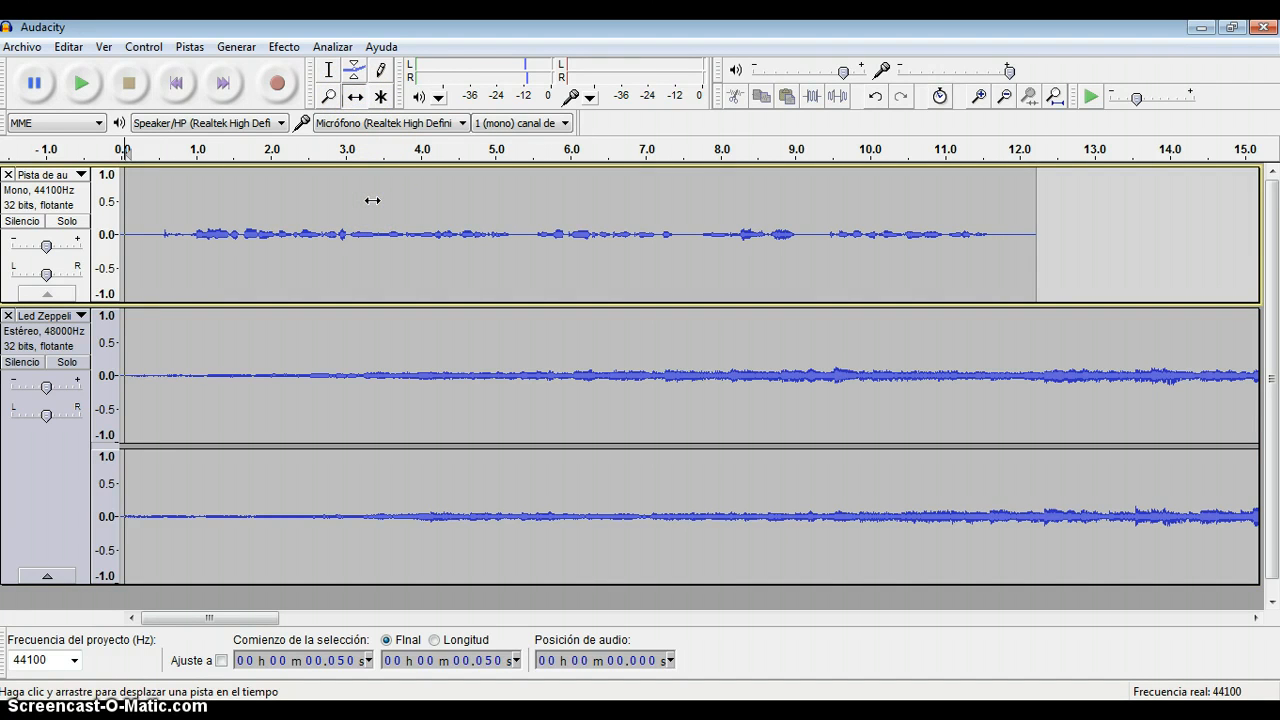
drag(372, 200, 1229, 269)
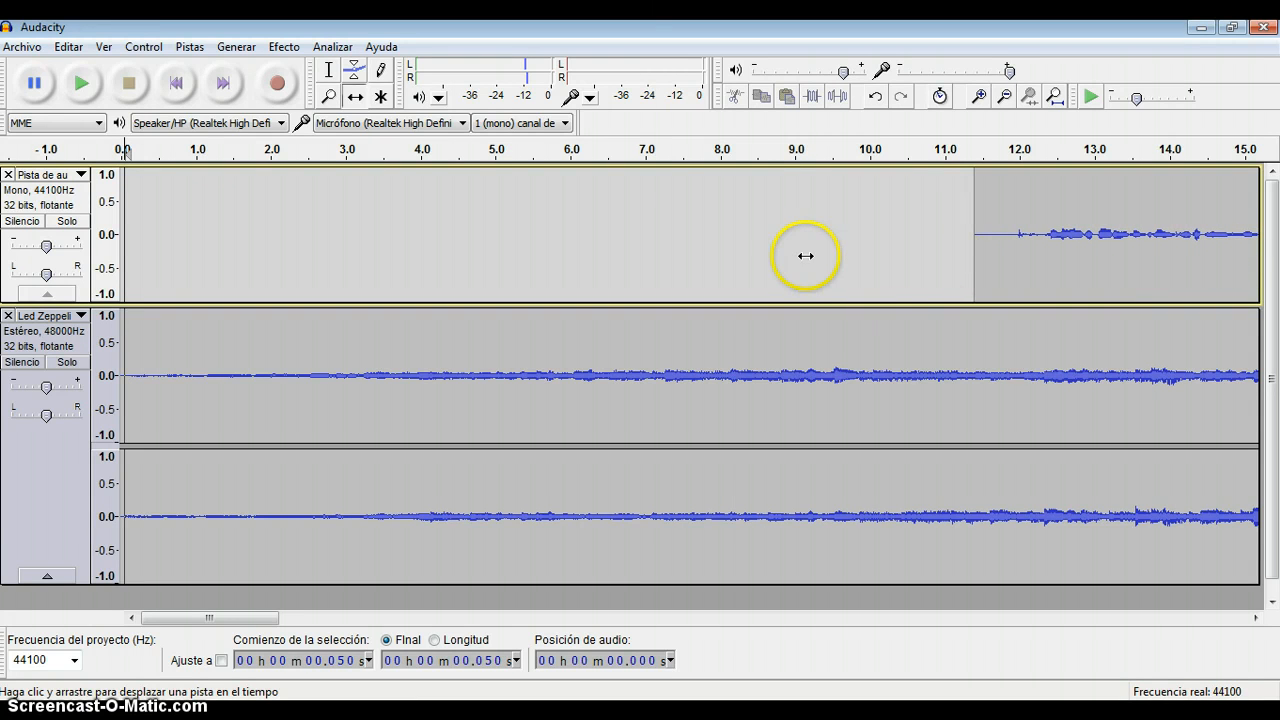
Shape the music track's envelope: fade from about 8 s to half level at 11 s, hold to 24 s, and restore full level by 28 s.
click(1005, 97)
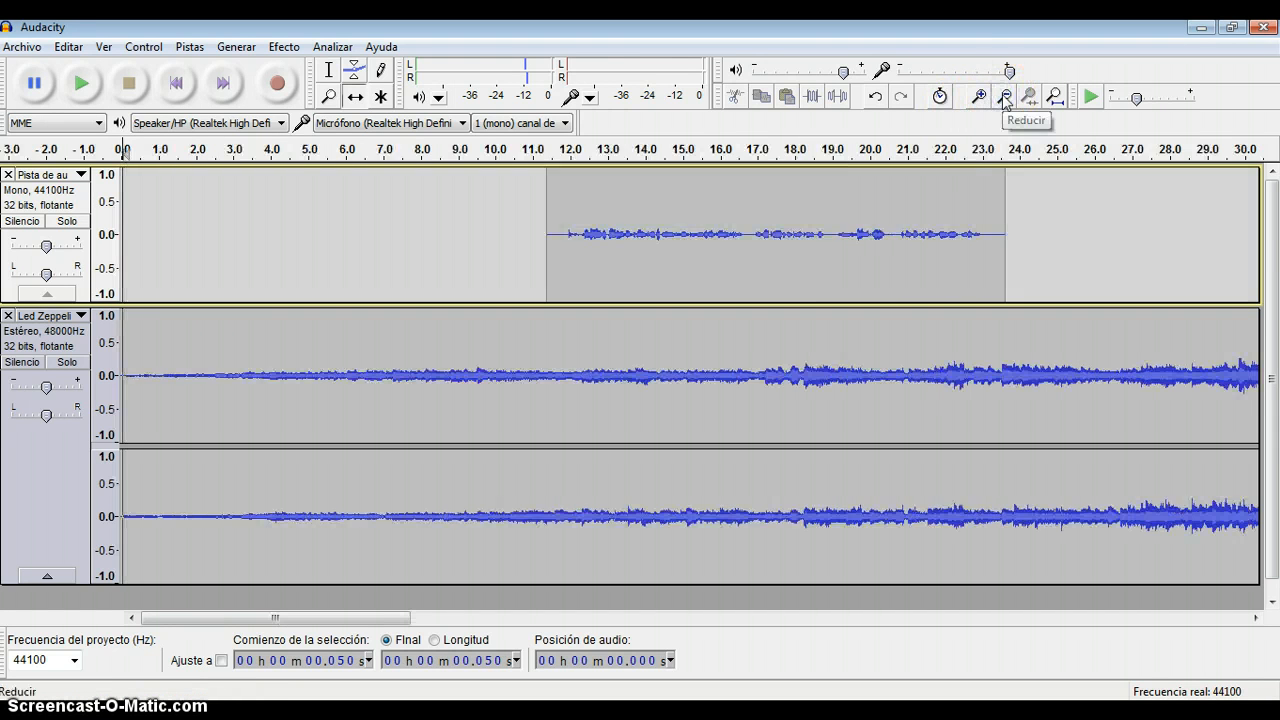
click(1005, 97)
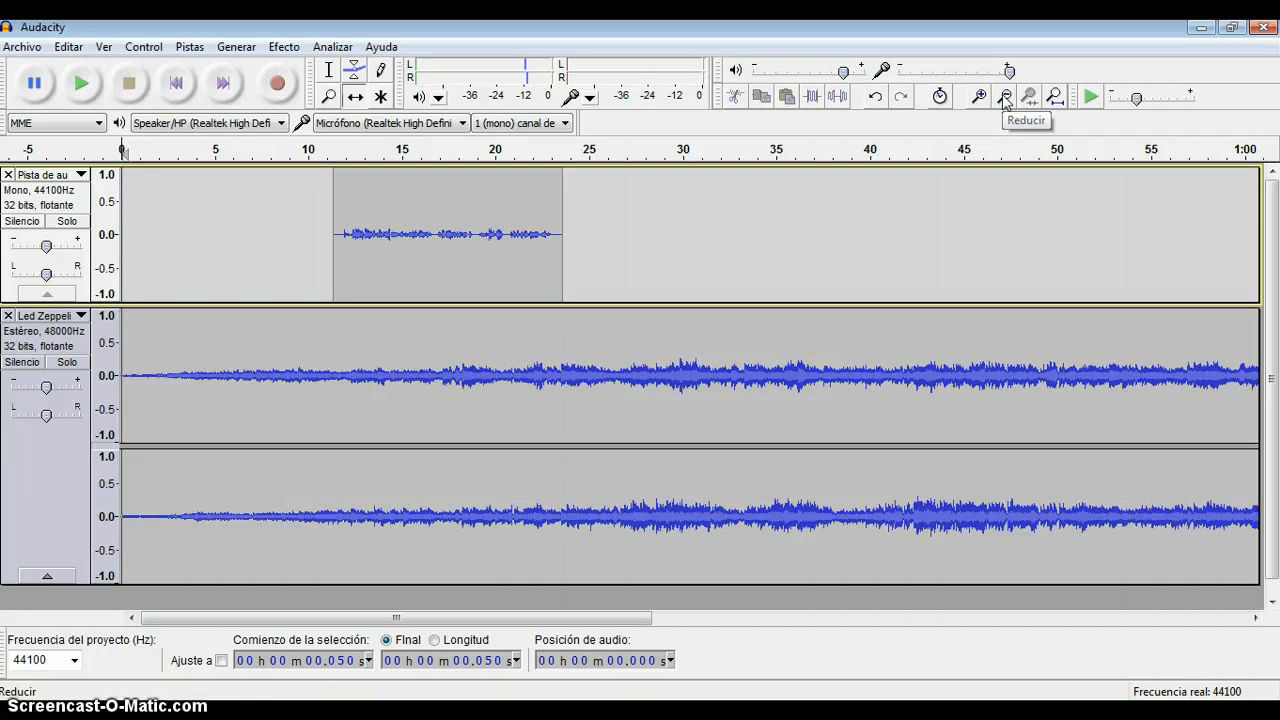
click(354, 70)
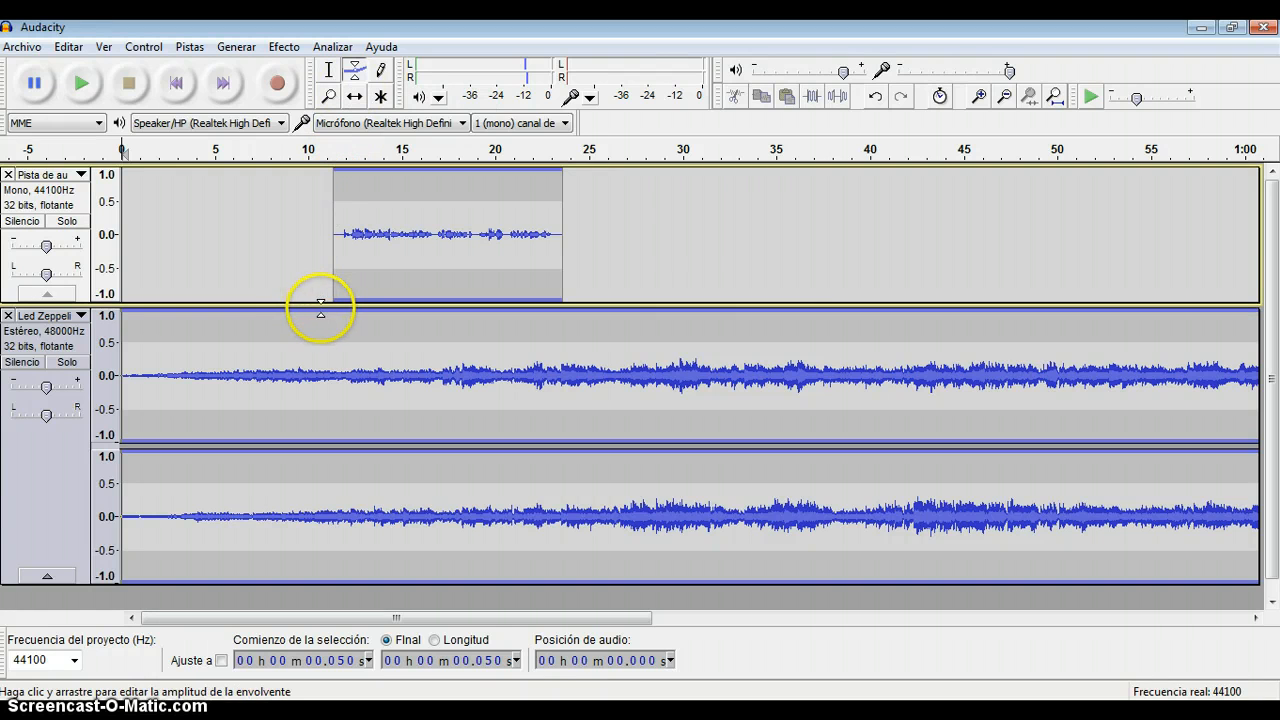
mouse_move(320, 310)
mouse_down()
mouse_move(320, 328)
mouse_move(316, 309)
mouse_move(271, 314)
mouse_move(322, 320)
mouse_up()
click(271, 318)
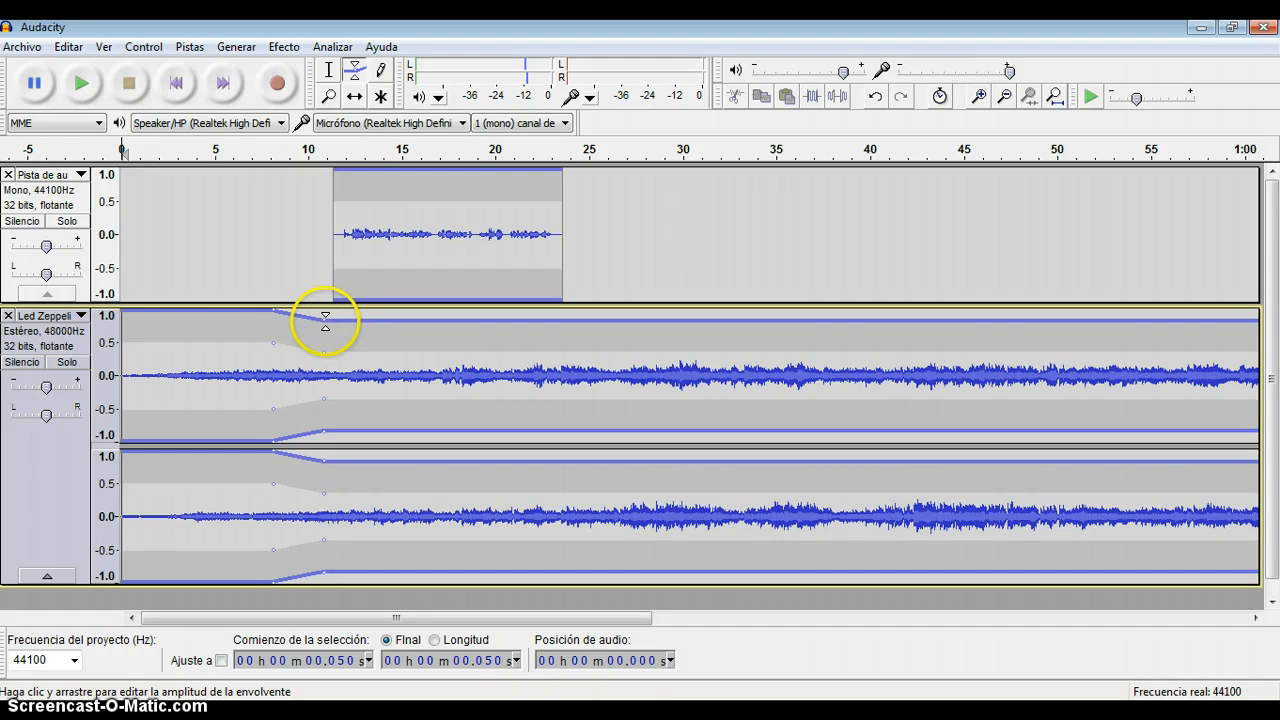
drag(323, 320, 325, 343)
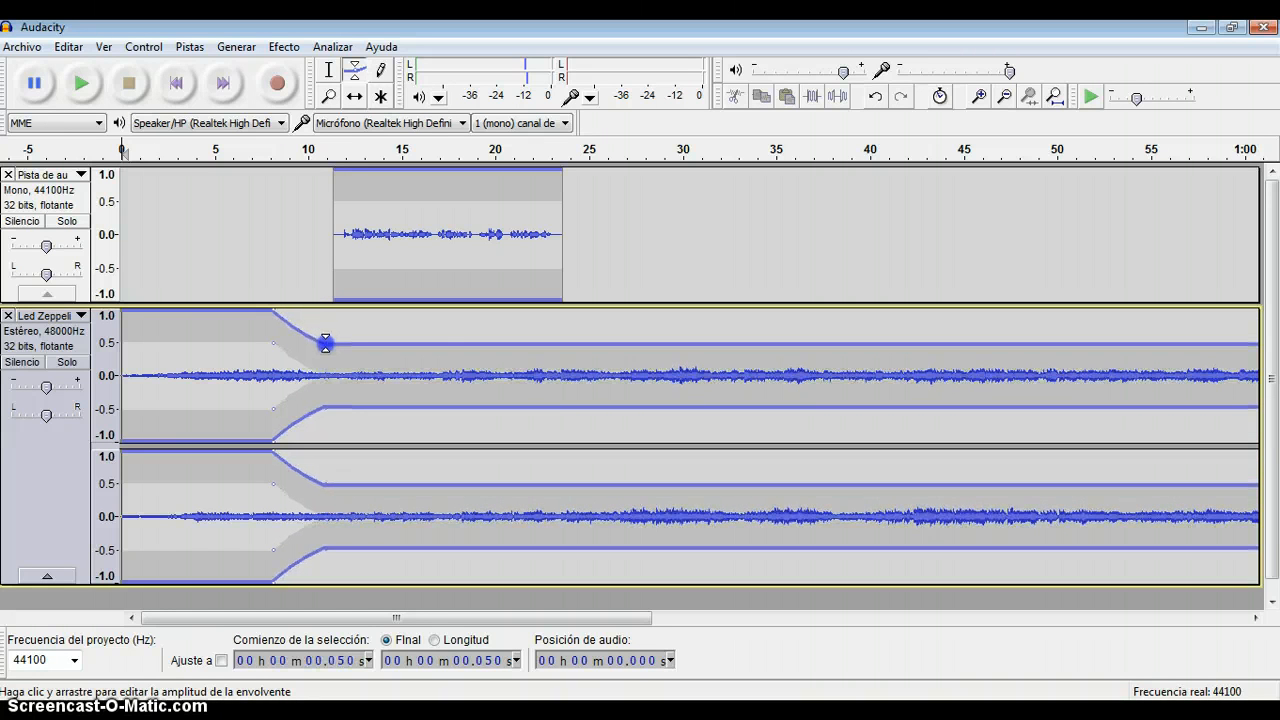
click(565, 343)
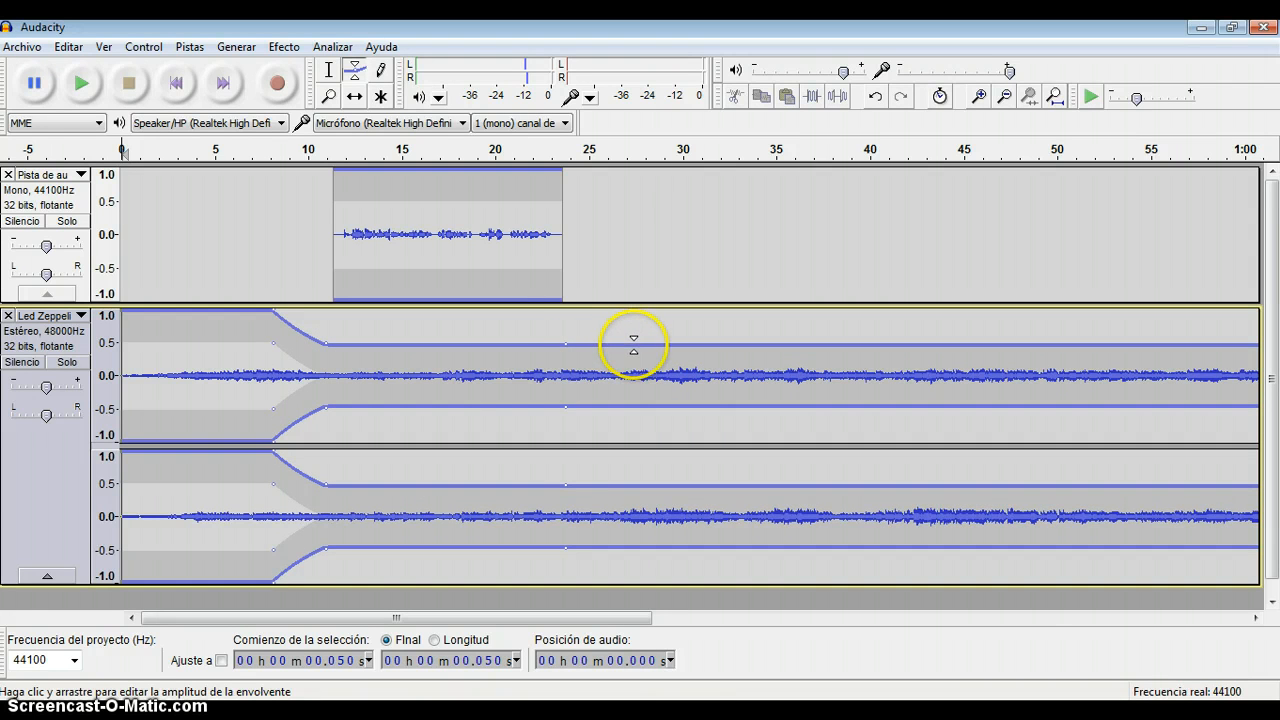
drag(651, 345, 650, 303)
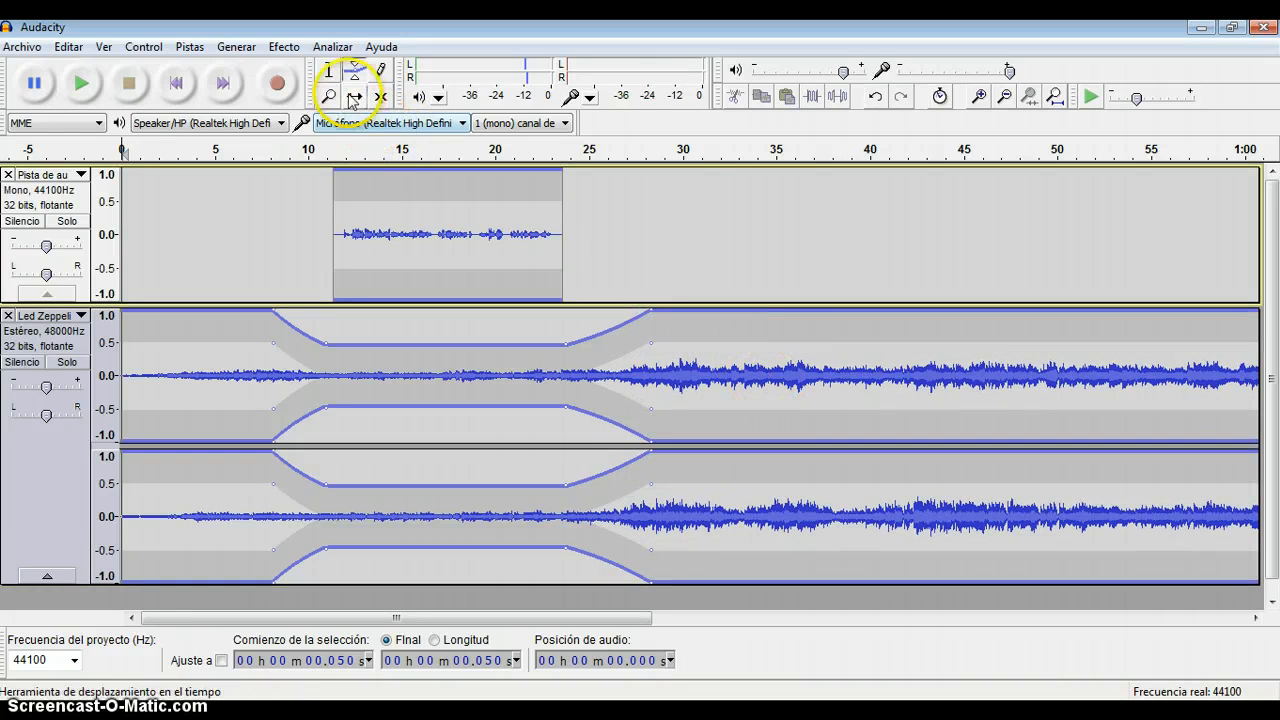
click(354, 96)
click(329, 71)
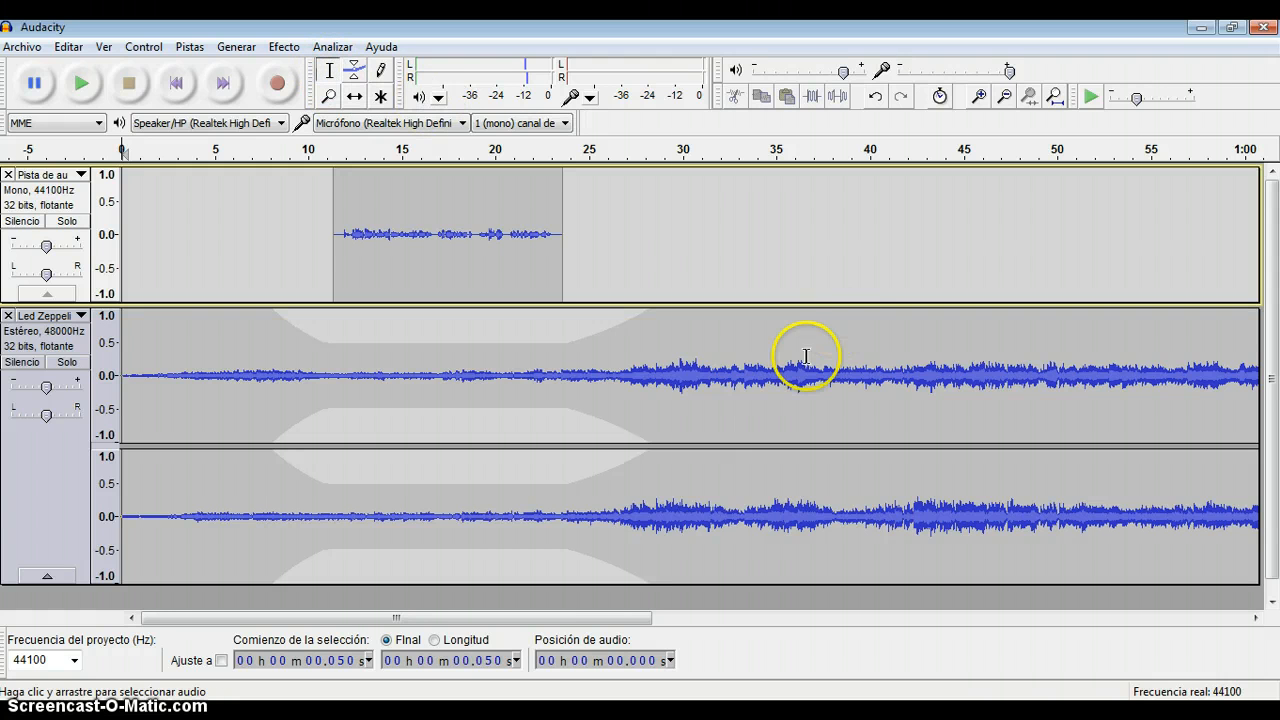
Use the Draw tool at sample level to reshape three upper-channel music samples near 0.0502 s to about 0.4, 0.65 and -0.35.
click(383, 73)
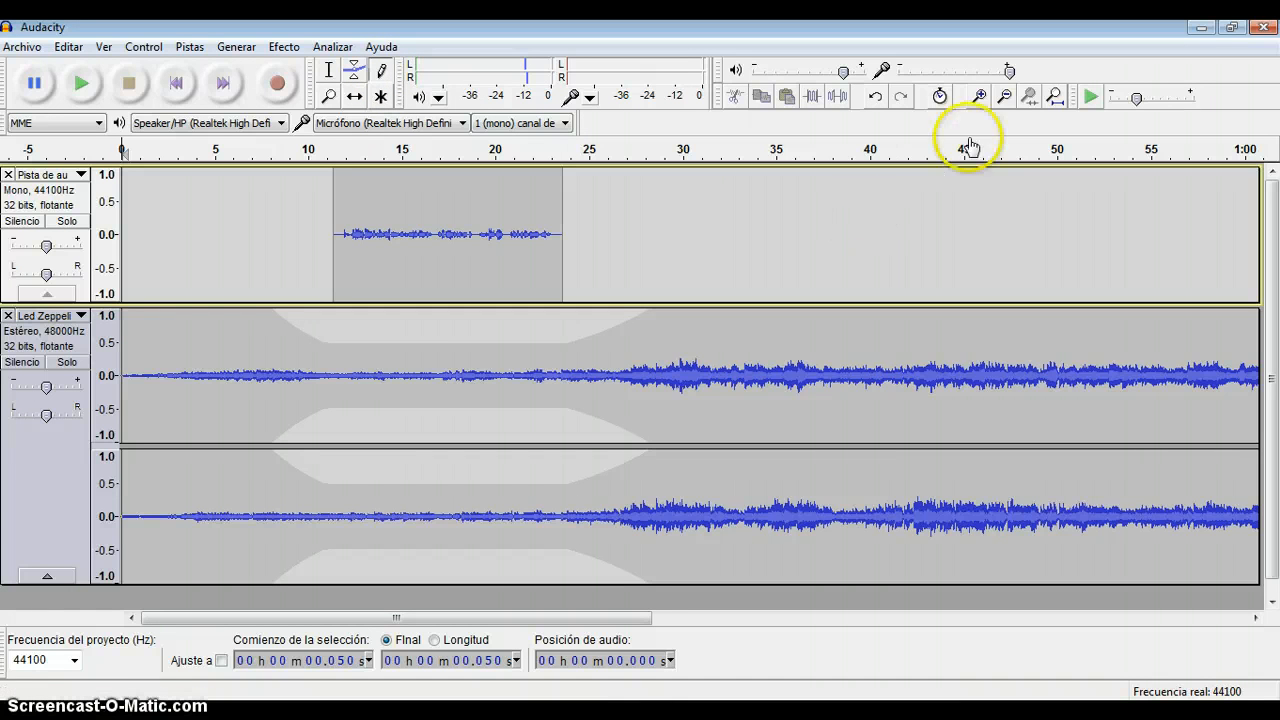
click(981, 98)
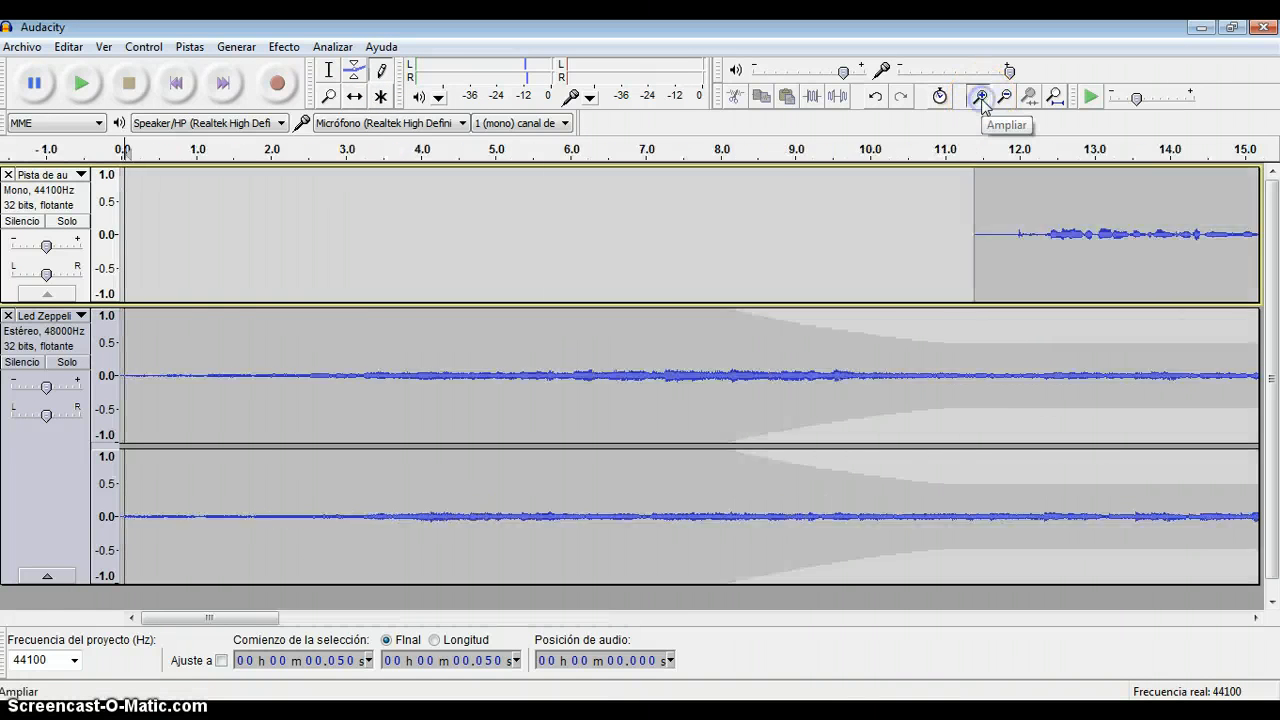
click(981, 98)
click(981, 98)
click(981, 98)
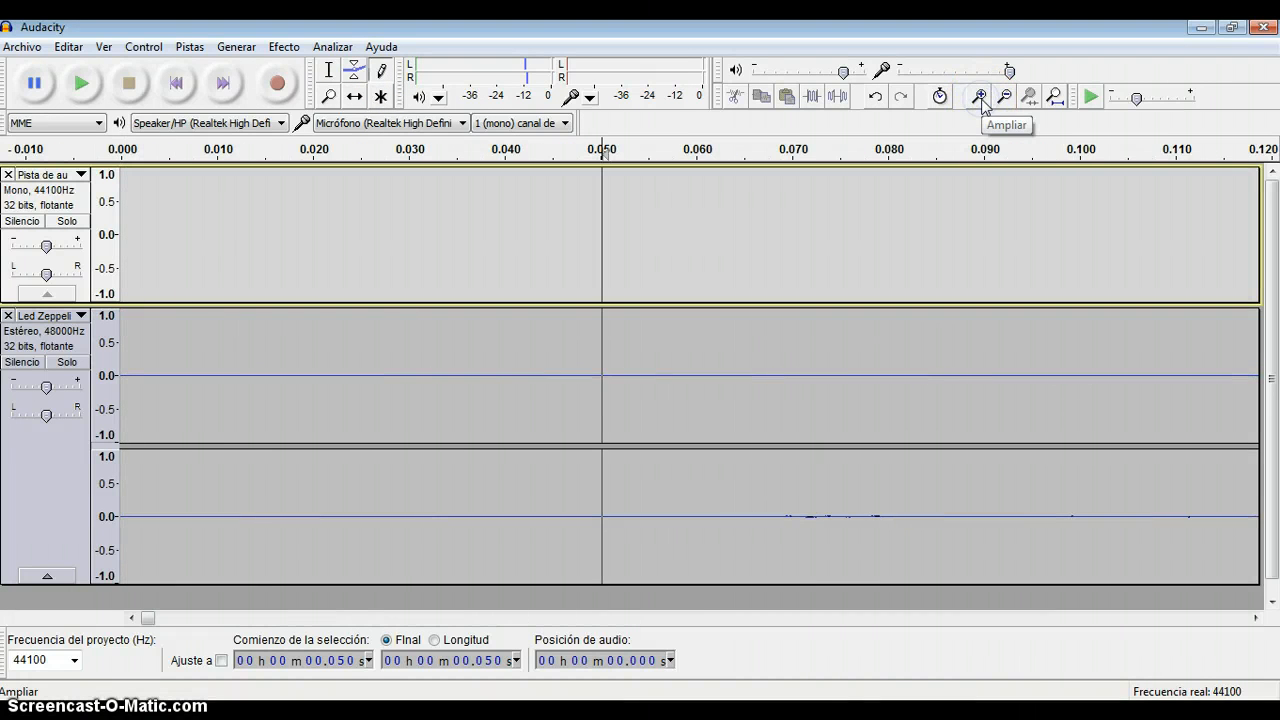
click(981, 98)
click(981, 98)
click(981, 98)
click(981, 98)
click(981, 98)
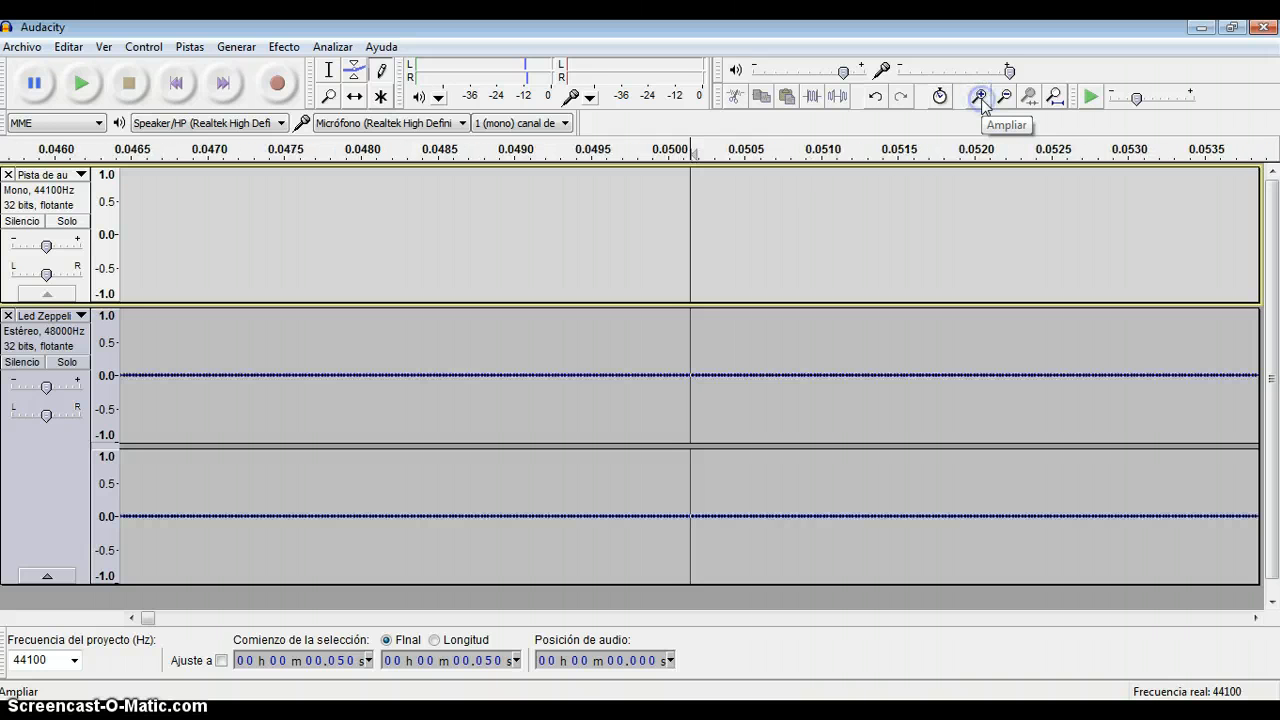
click(981, 98)
click(981, 98)
click(981, 98)
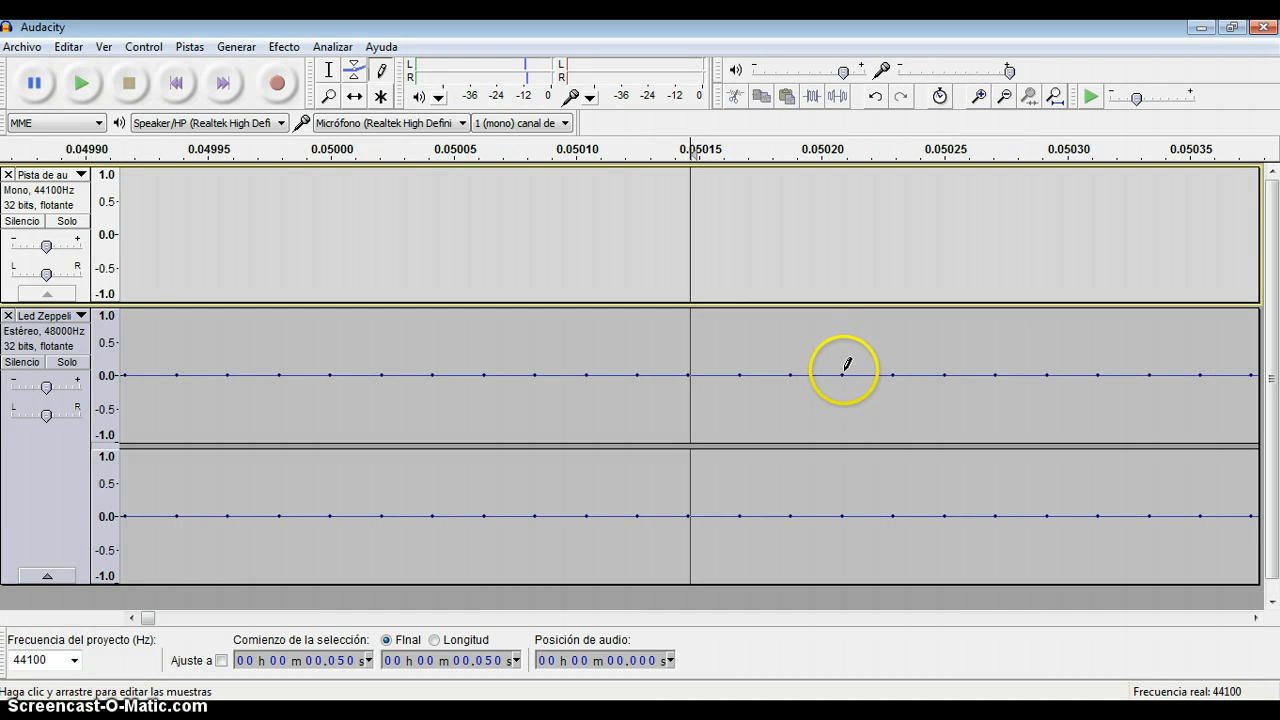
click(896, 372)
mouse_move(897, 368)
mouse_down()
mouse_move(895, 345)
mouse_move(946, 374)
mouse_move(948, 332)
mouse_up()
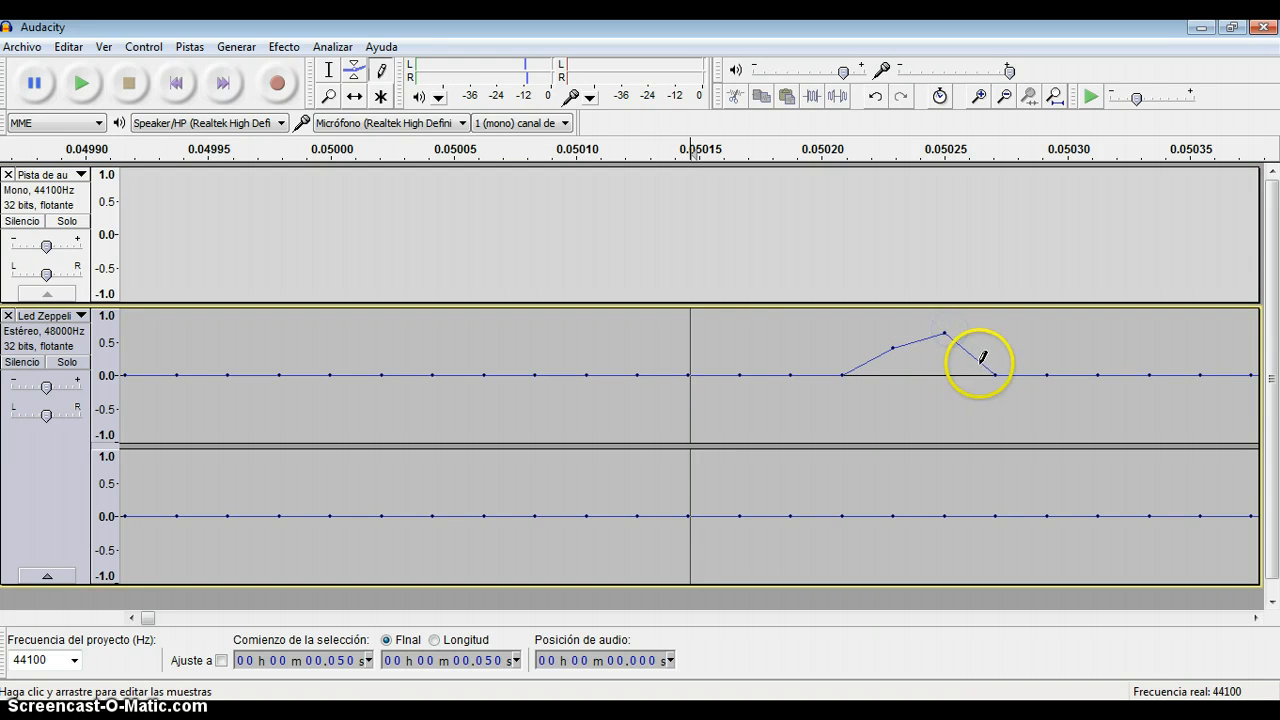
drag(997, 368, 997, 396)
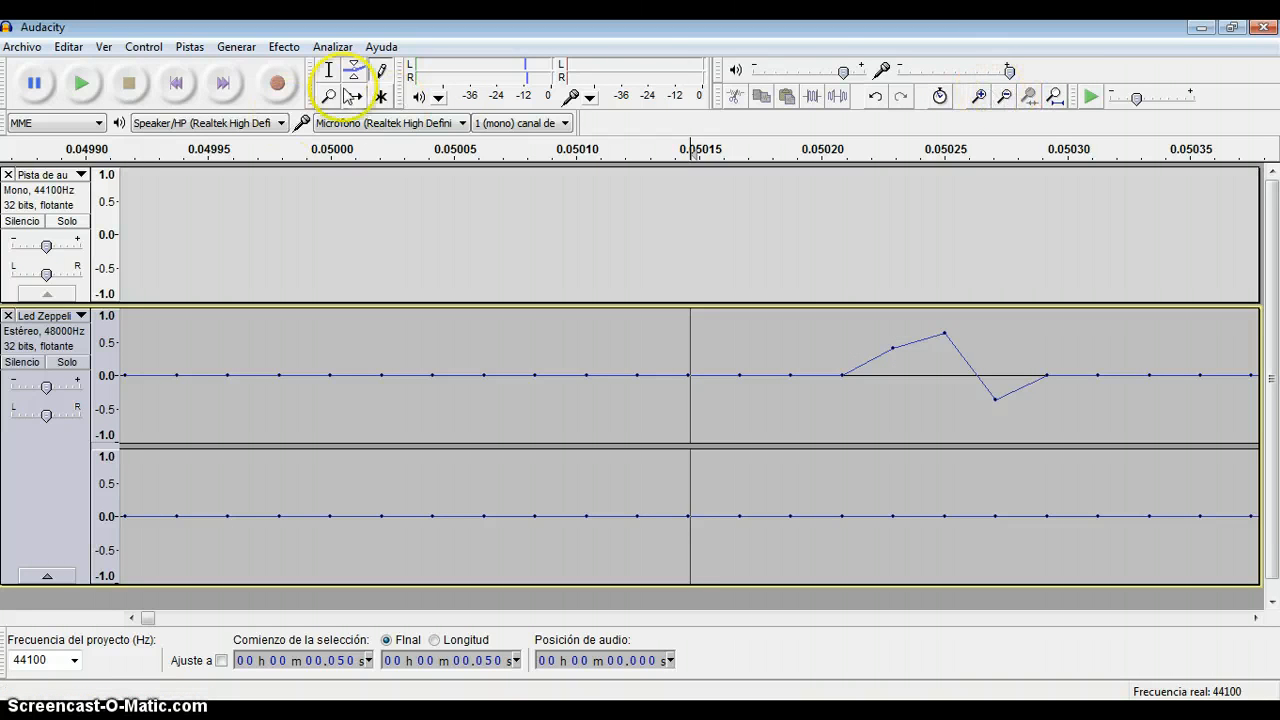
Switch to Multi-Tool mode and delete the music track's section from about 33.3 to 48.8 s.
click(1005, 96)
click(1005, 96)
click(1005, 96)
click(1005, 96)
click(1005, 96)
click(1005, 96)
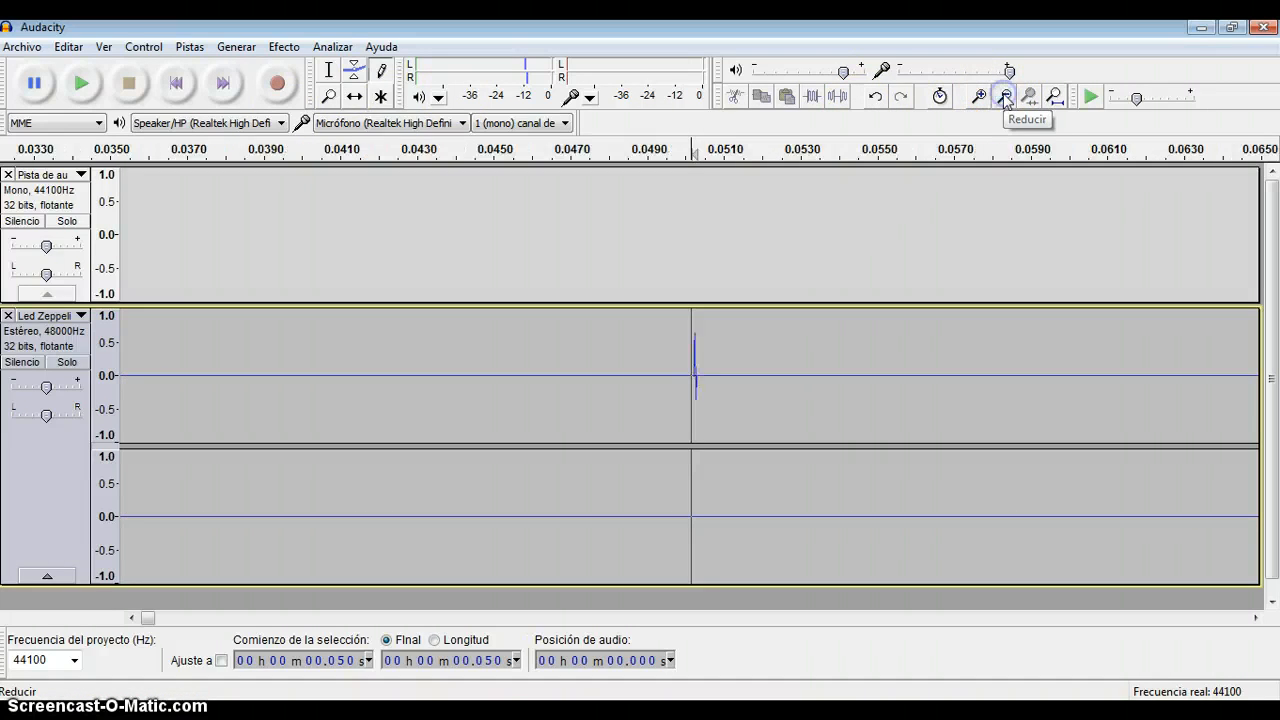
click(1005, 96)
click(1005, 96)
click(1005, 96)
click(1005, 96)
click(1005, 96)
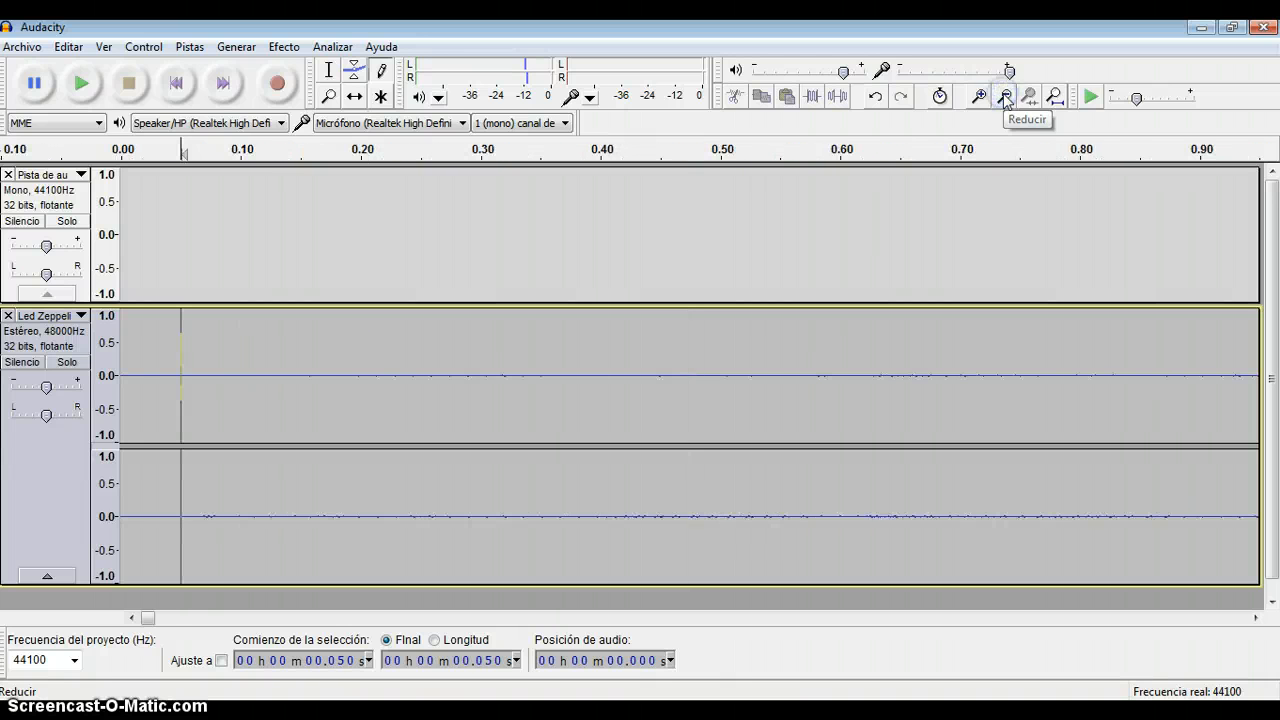
click(1005, 96)
click(1005, 96)
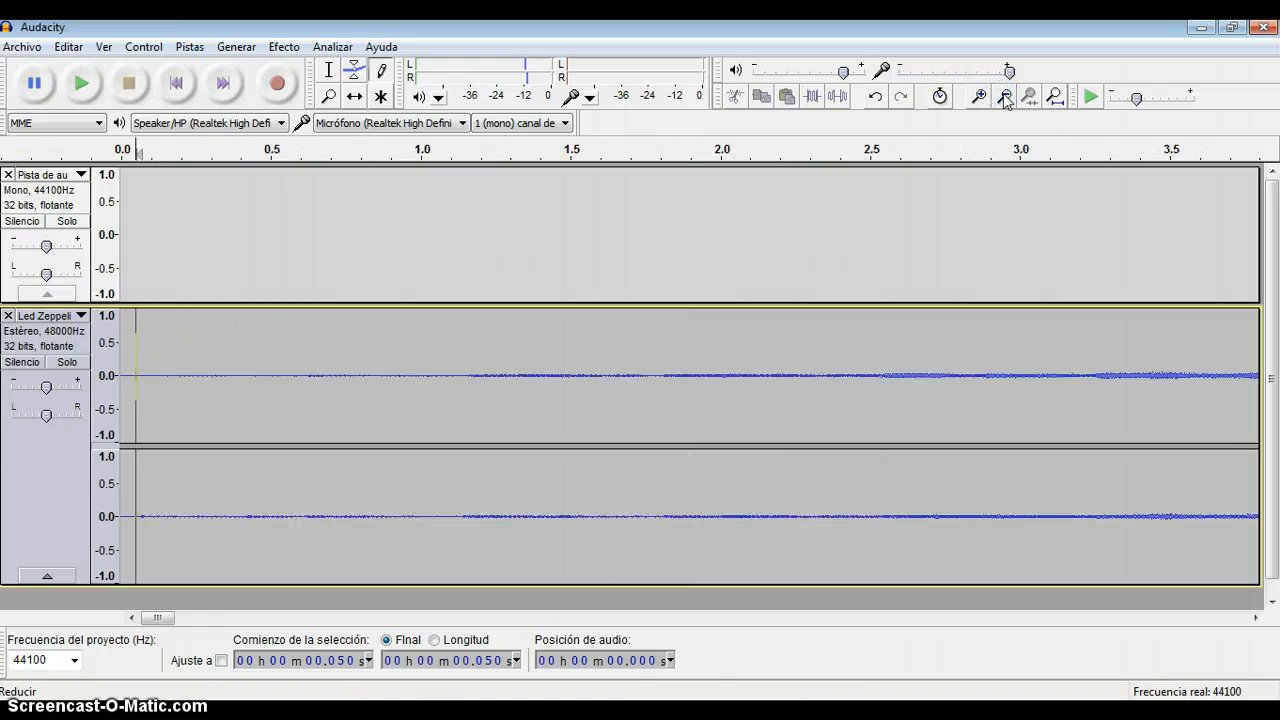
click(1005, 96)
click(1005, 96)
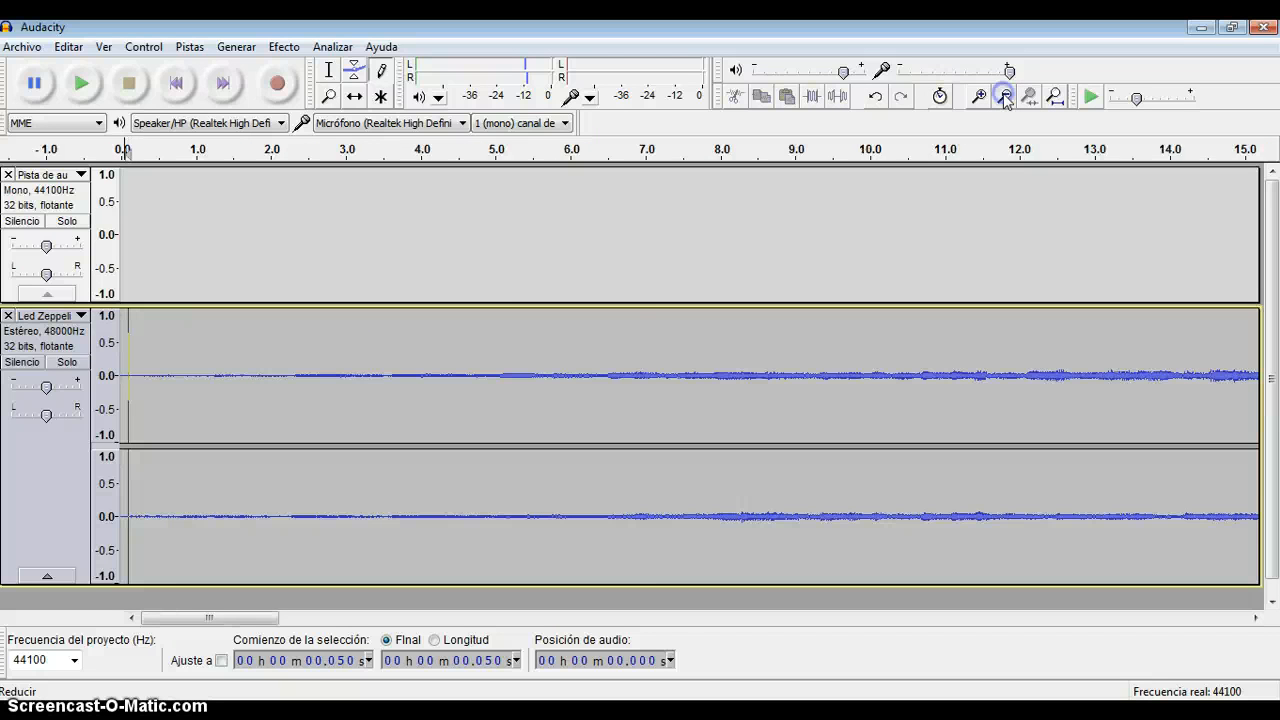
click(1005, 96)
click(1005, 96)
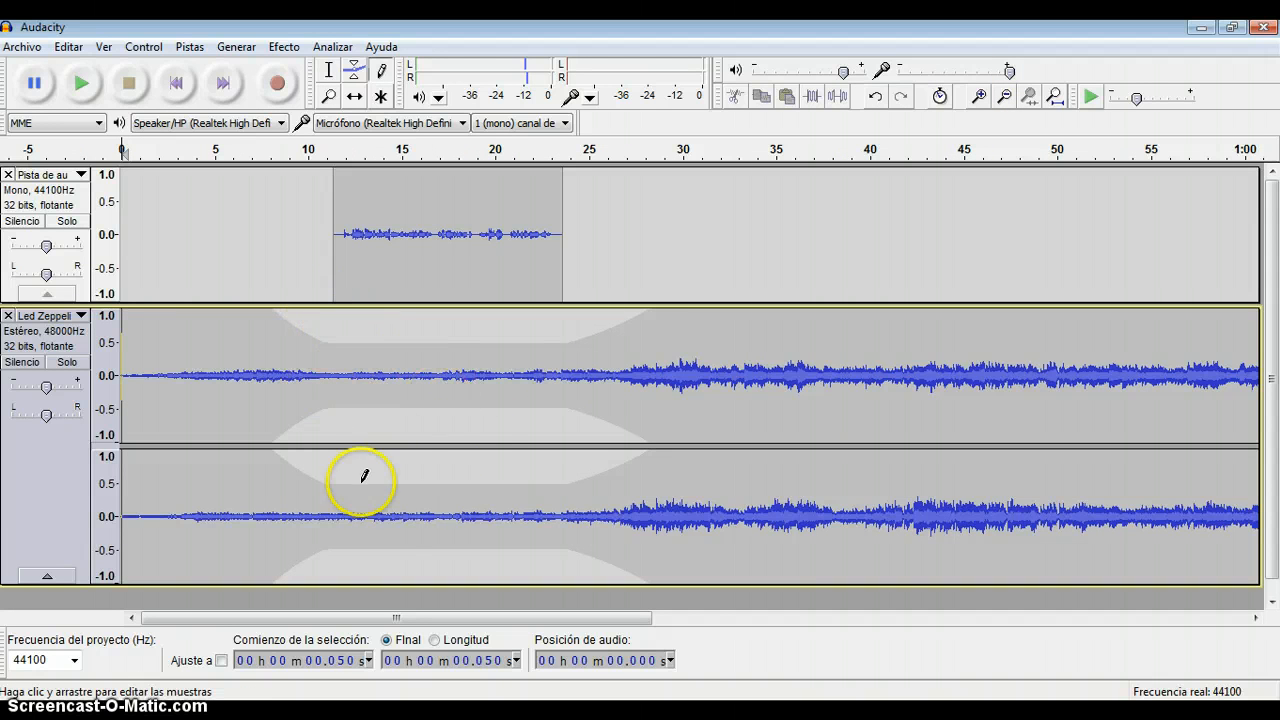
click(354, 75)
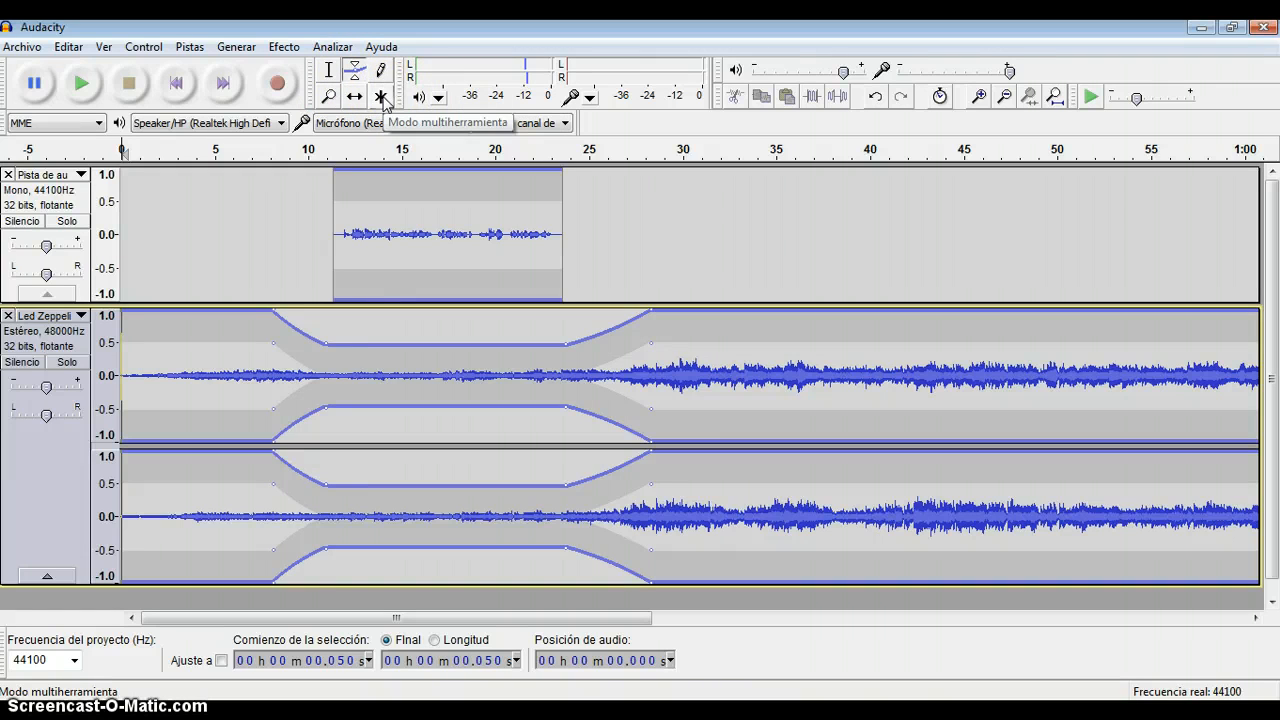
click(381, 97)
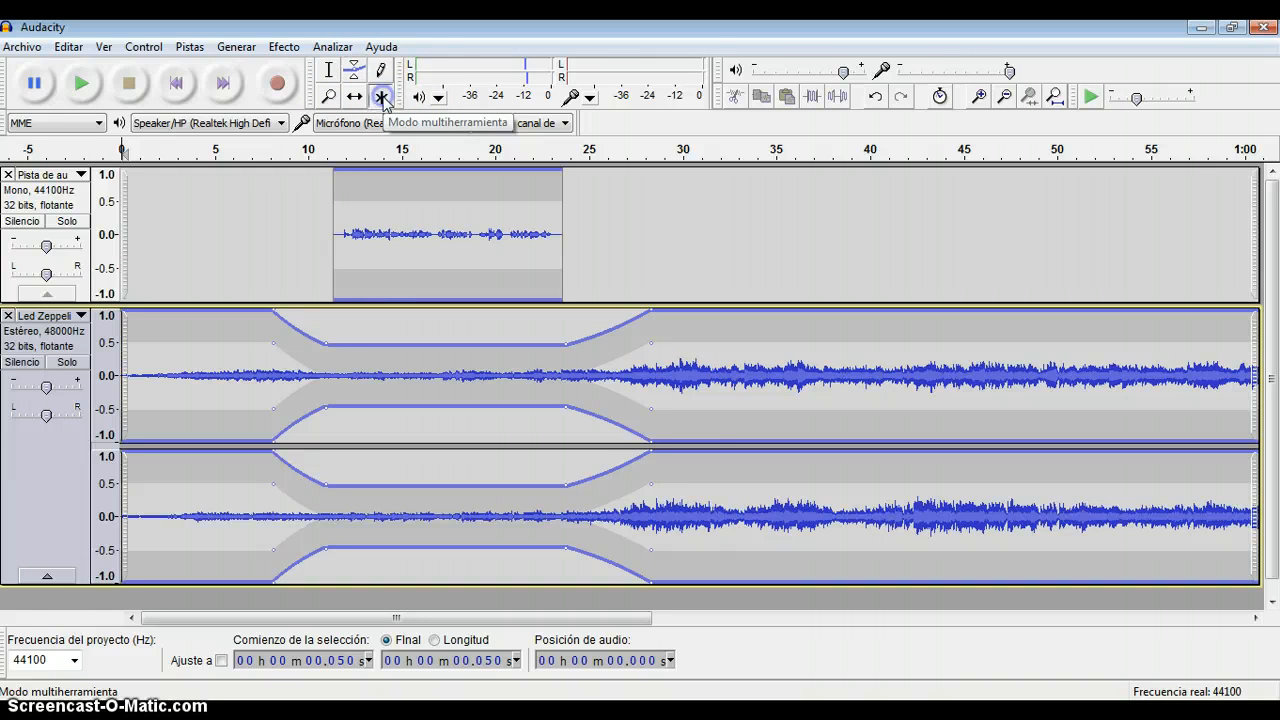
click(354, 72)
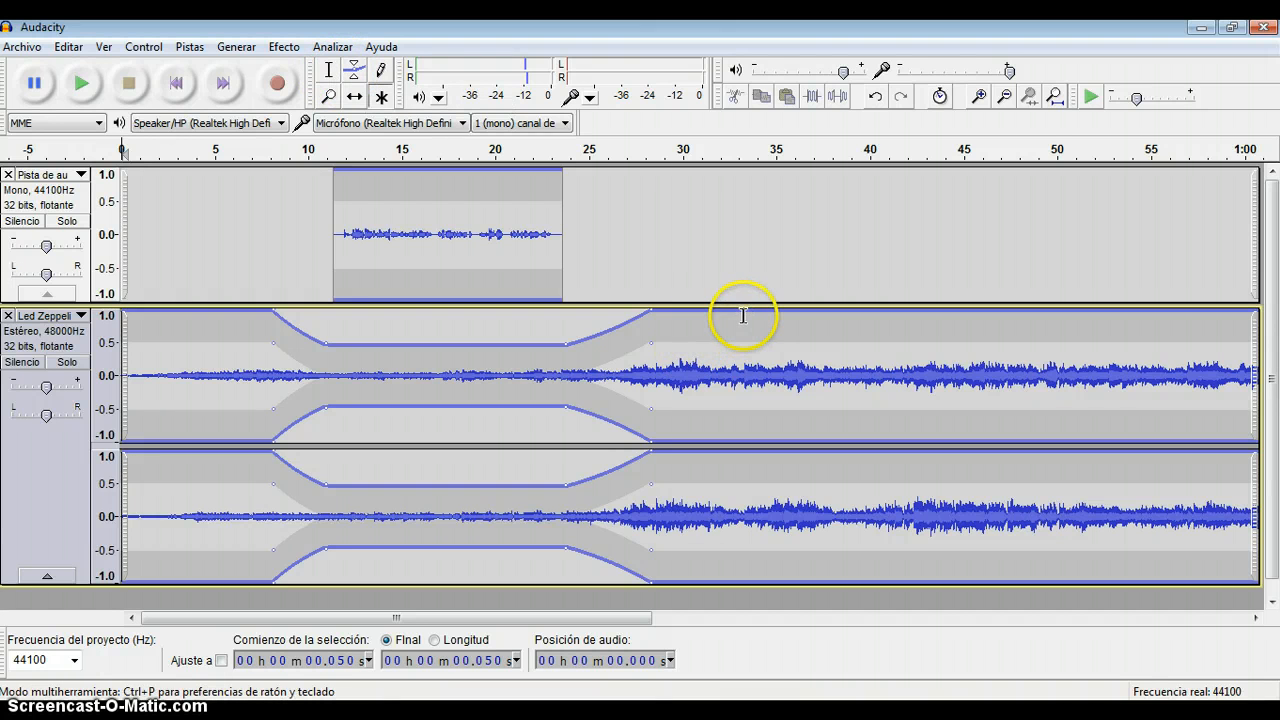
click(745, 314)
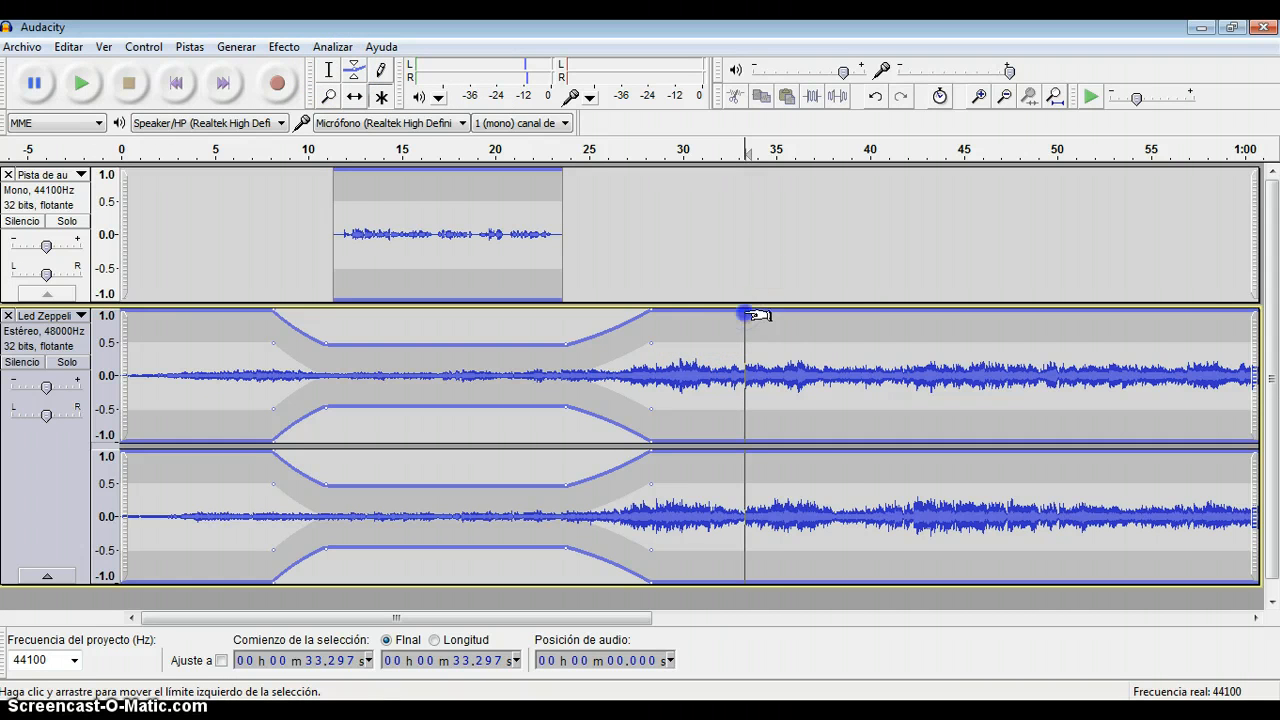
drag(748, 314, 1034, 344)
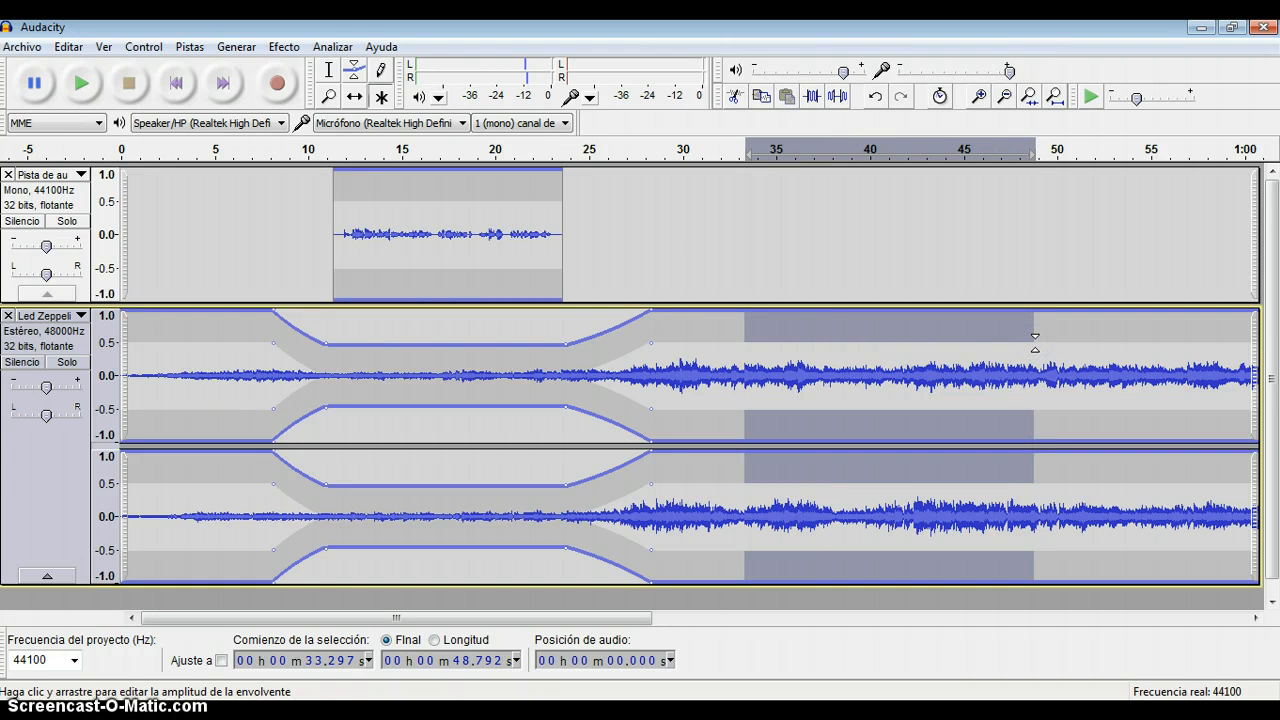
key(Left)
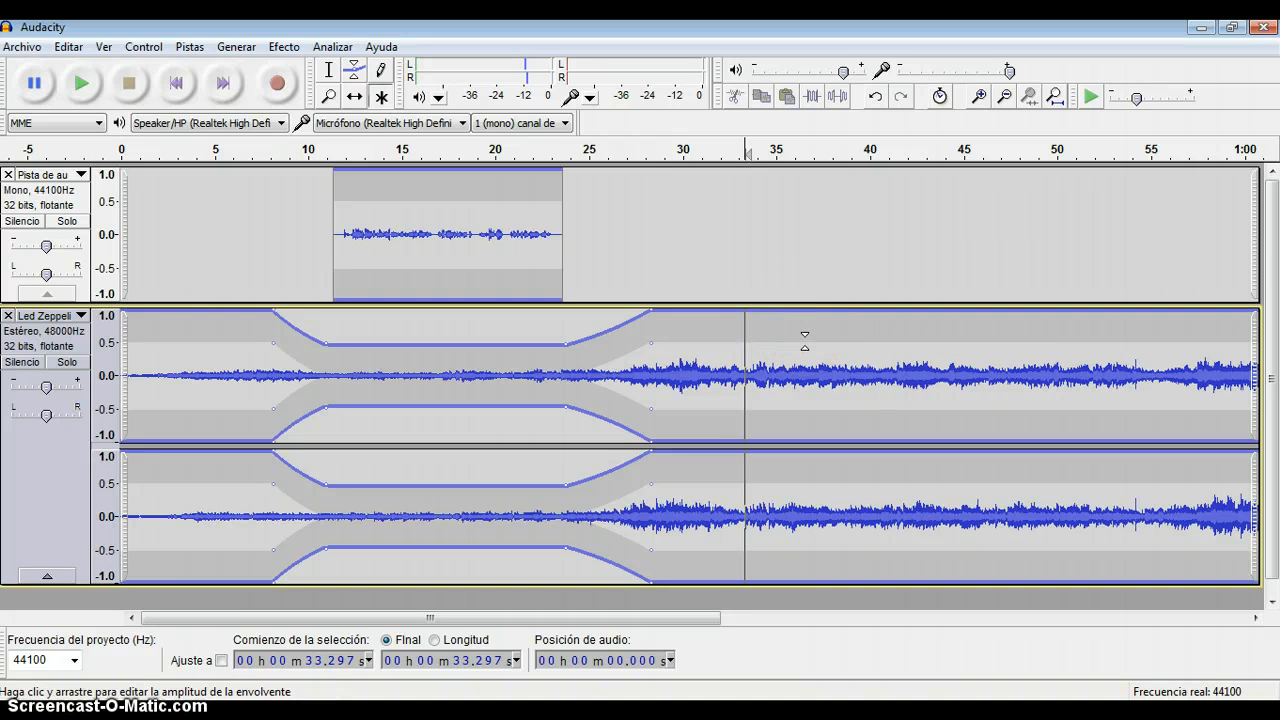
Lower the music envelope to about 0.7 at 37.5 s and delete the music from about 33.4 s to the track's end.
drag(805, 340, 822, 361)
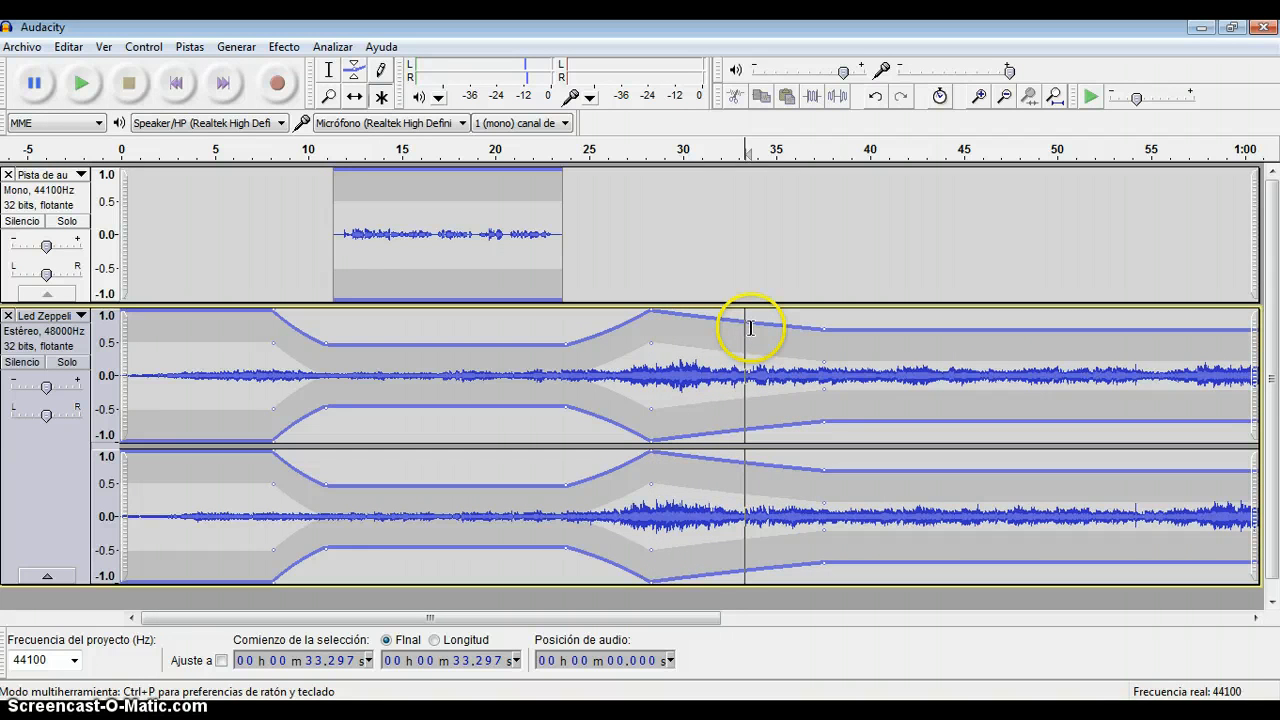
mouse_move(749, 328)
mouse_down()
mouse_move(954, 334)
mouse_move(1034, 357)
mouse_move(1274, 378)
mouse_up()
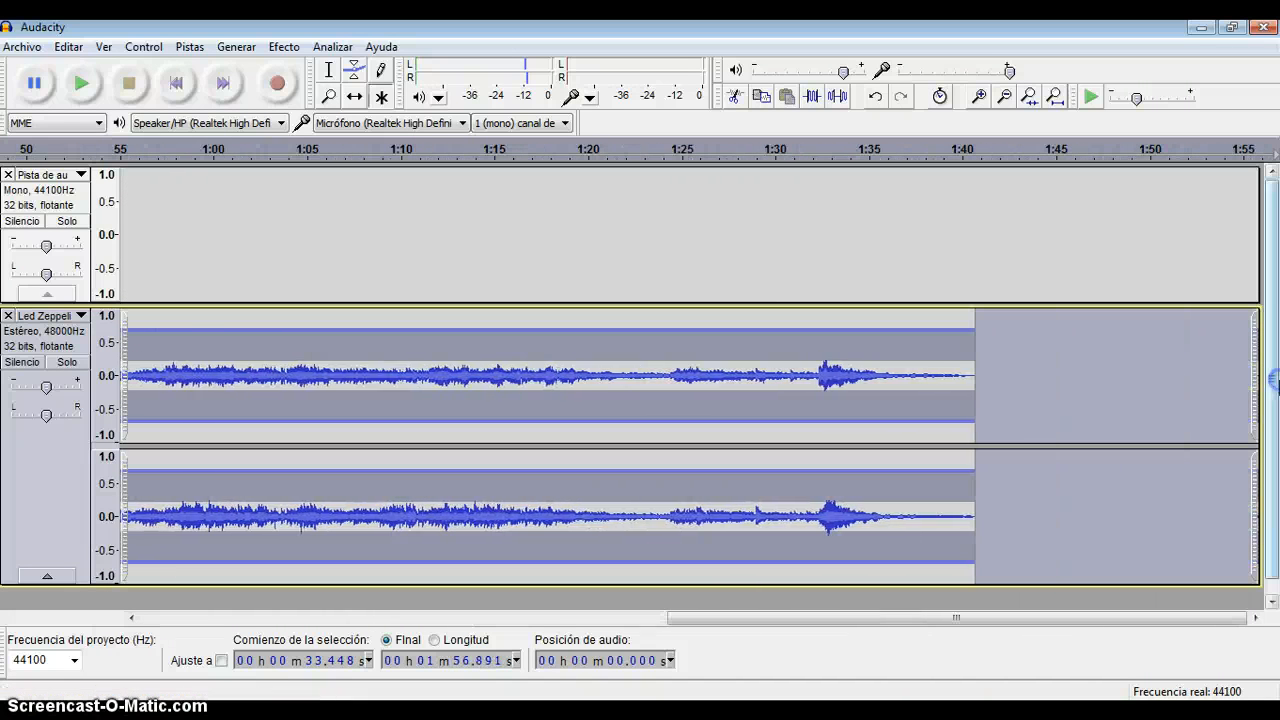
key(Delete)
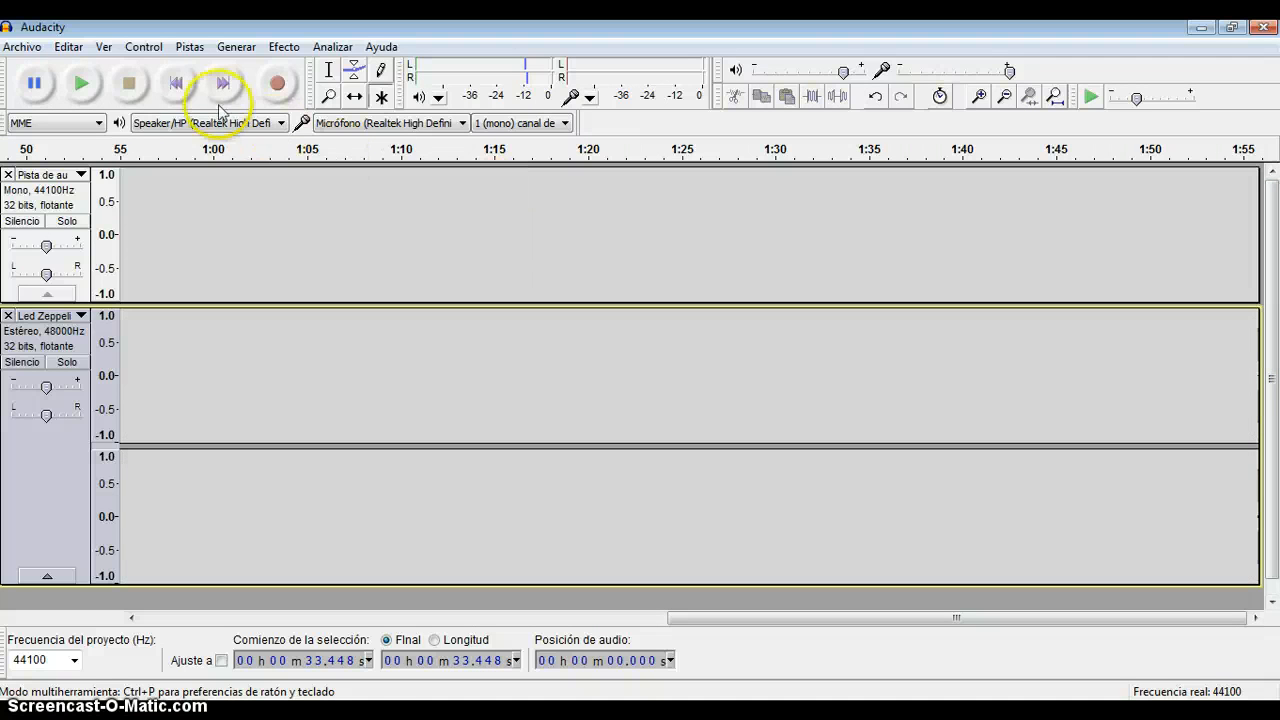
Return to the start of the project and play back the beginning of the mix.
click(178, 86)
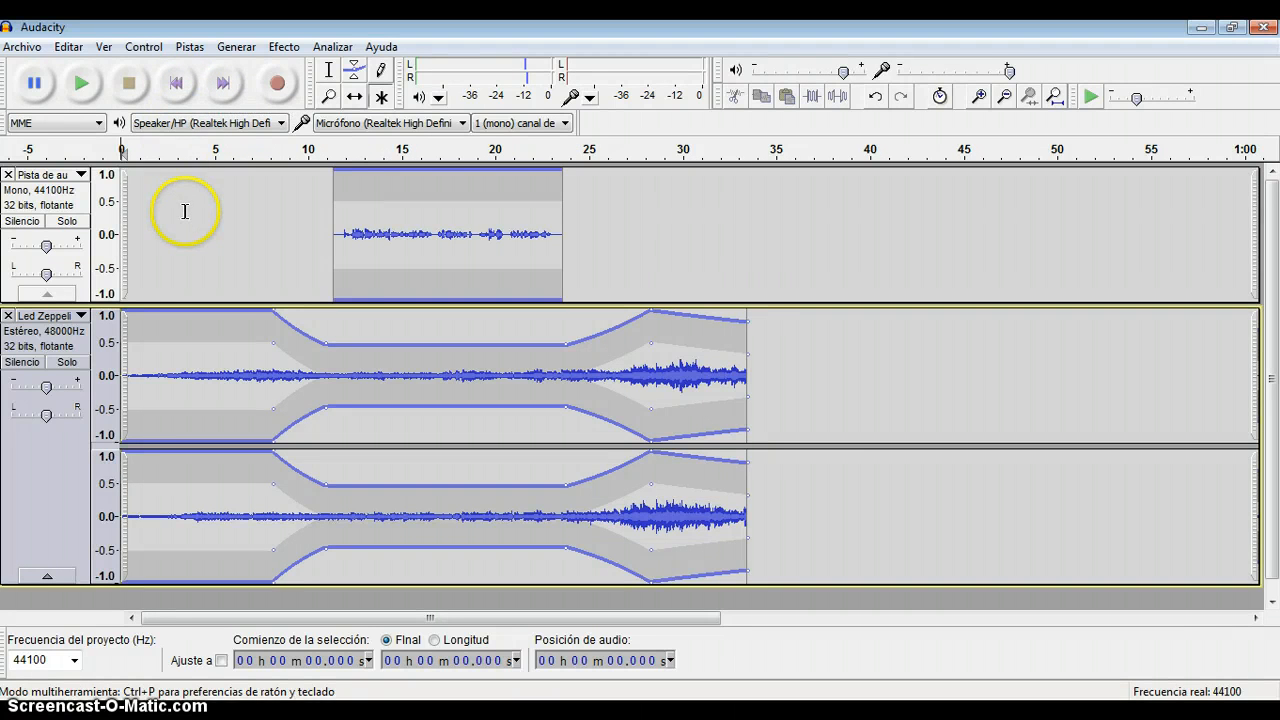
click(81, 90)
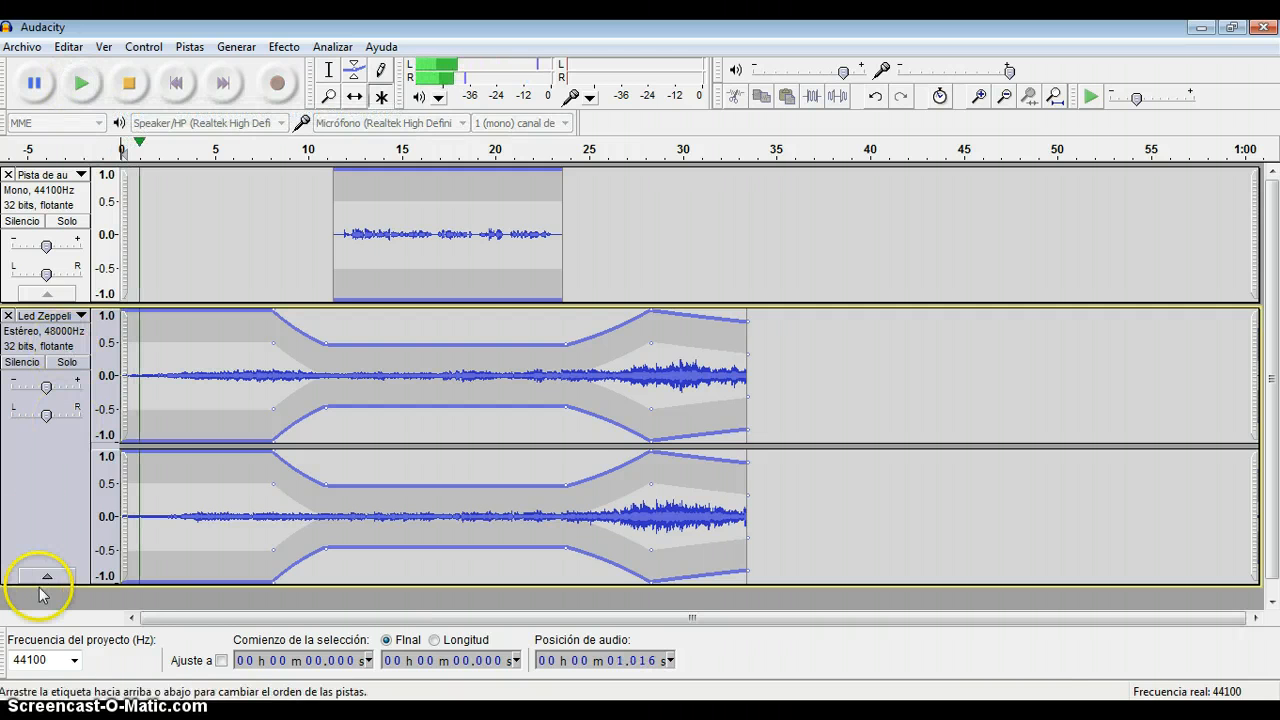
key(space)
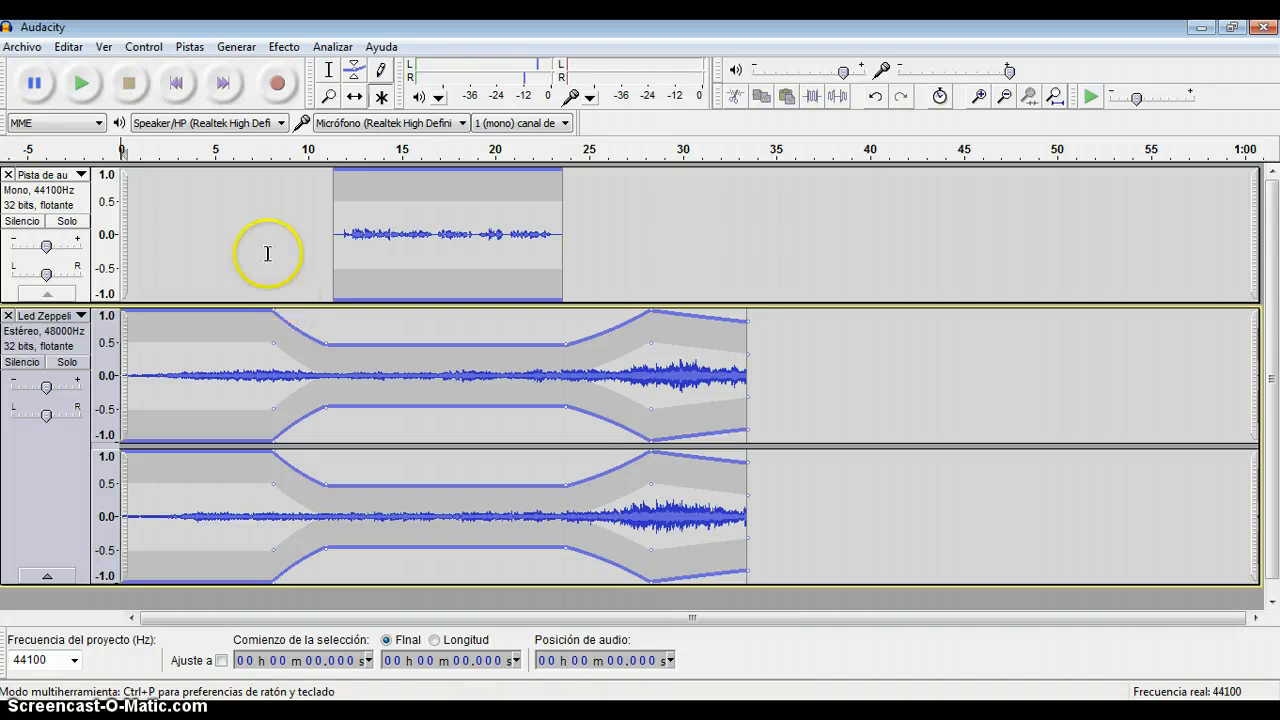
Save the mix as an Audacity project named "Test 1.1" in the Mis vídeos folder and close the program.
click(22, 48)
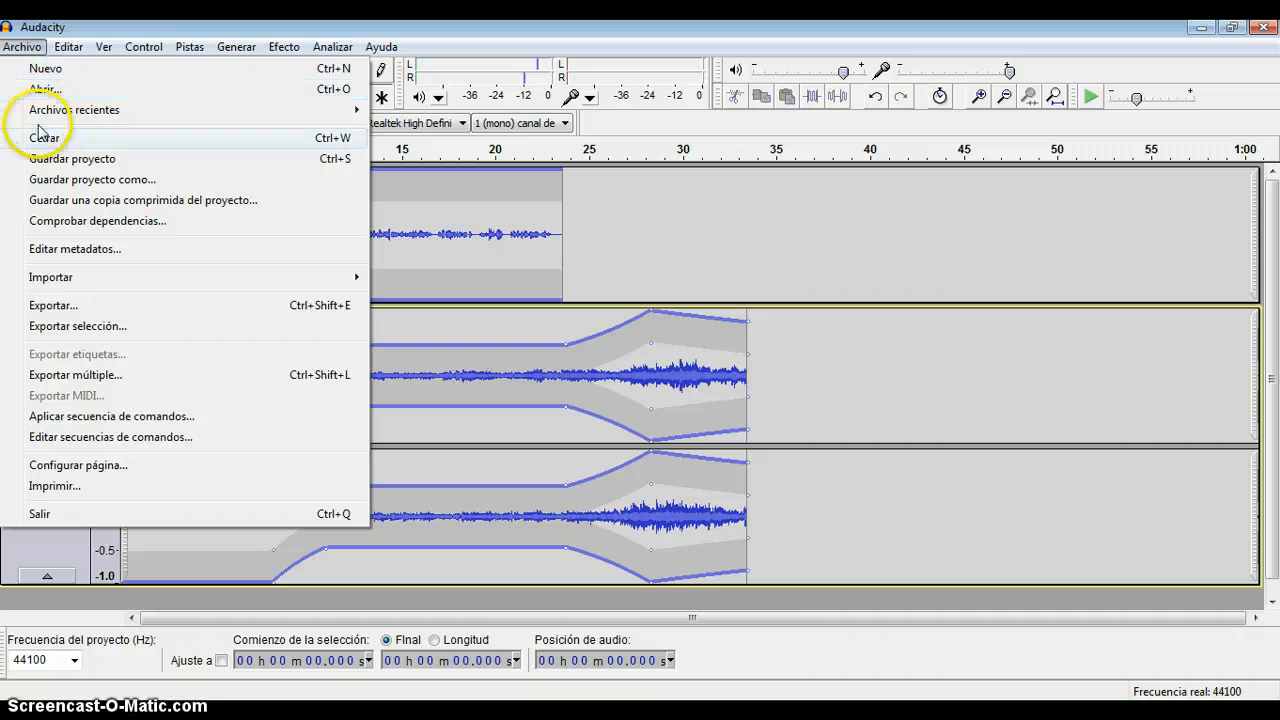
click(57, 180)
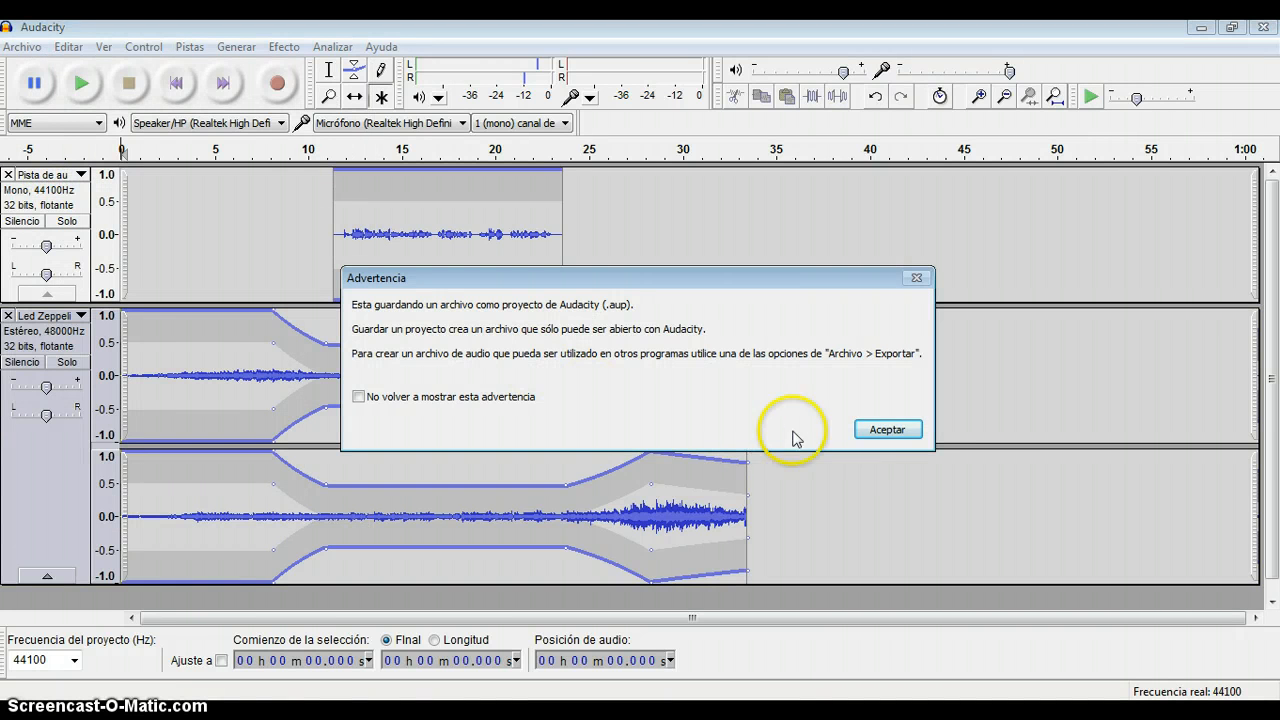
click(875, 428)
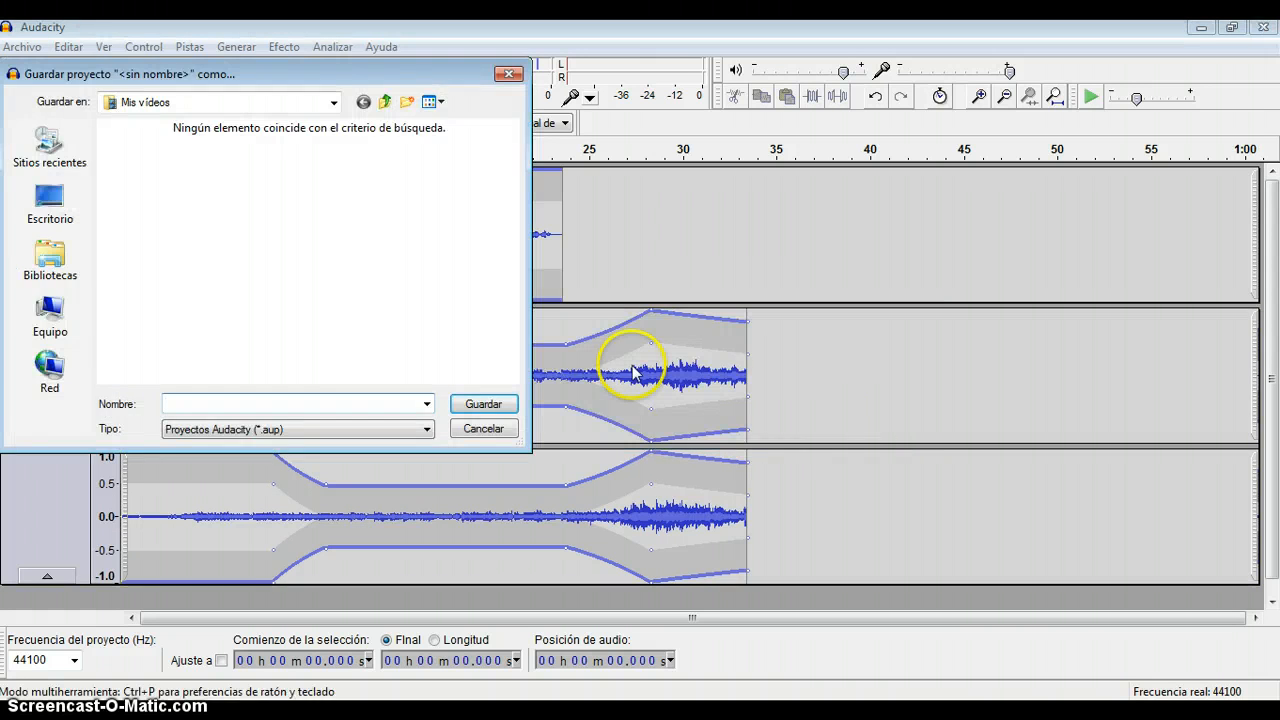
click(293, 401)
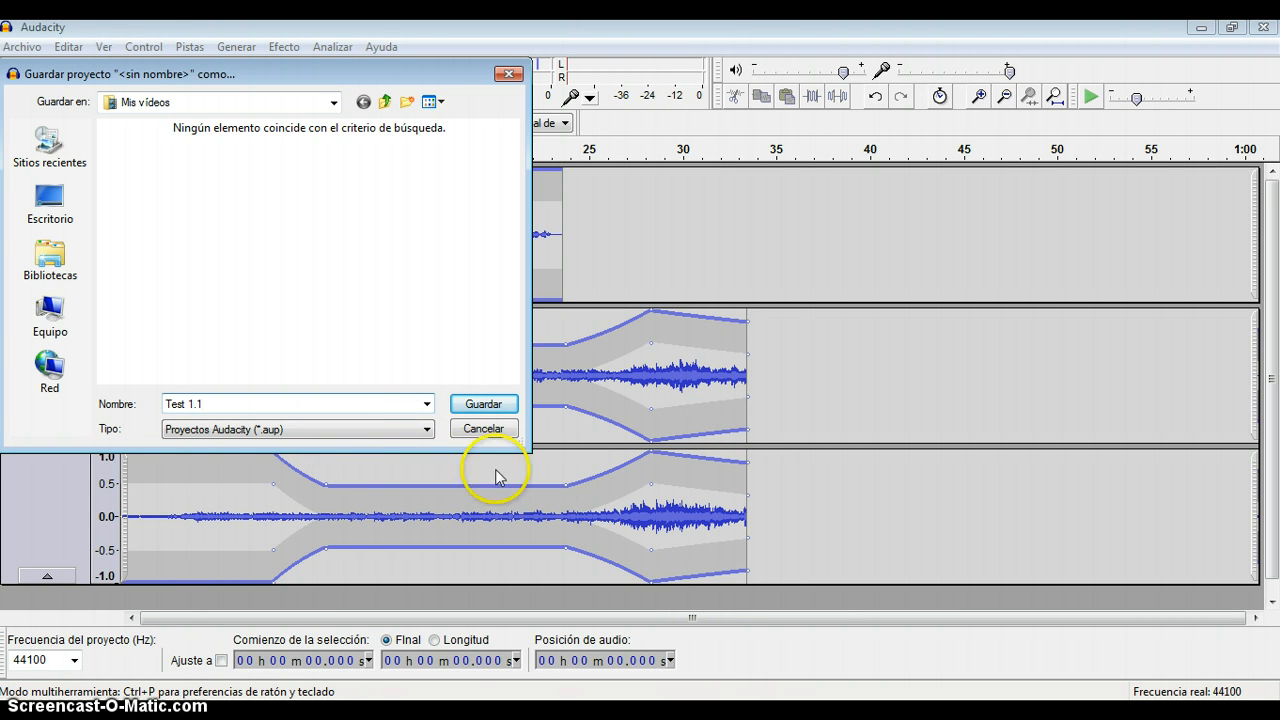
click(477, 404)
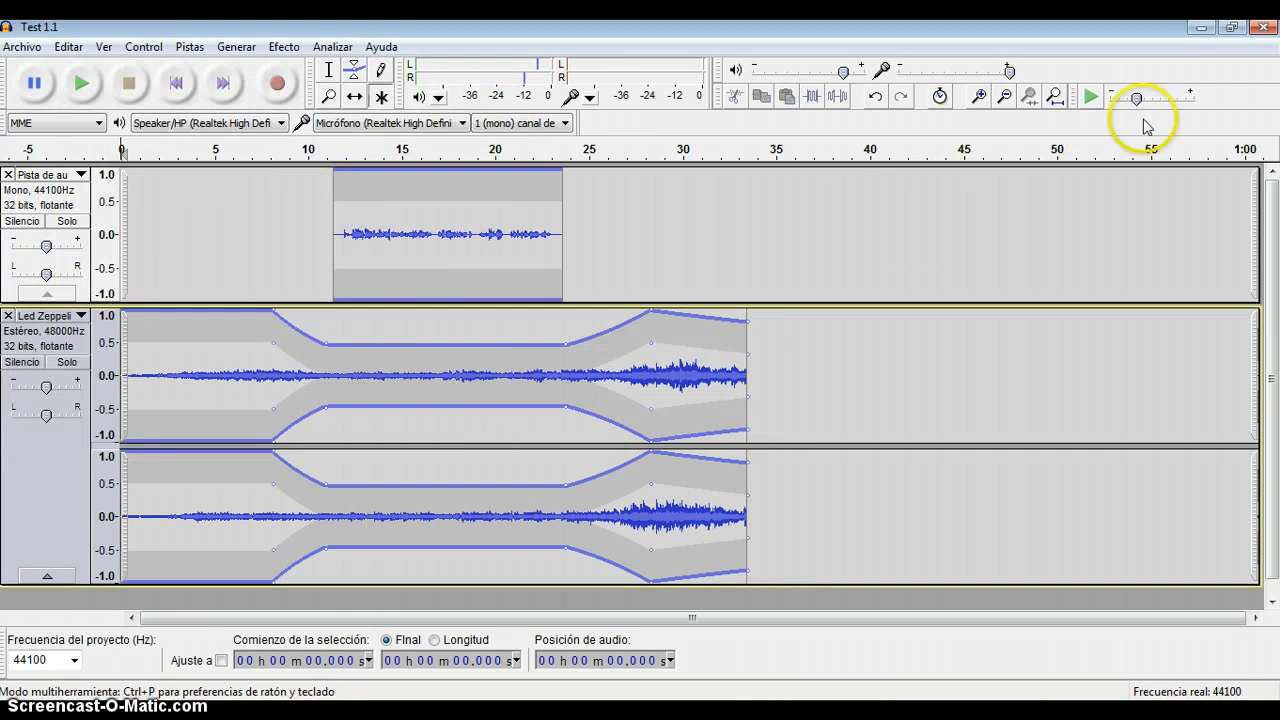
click(1263, 30)
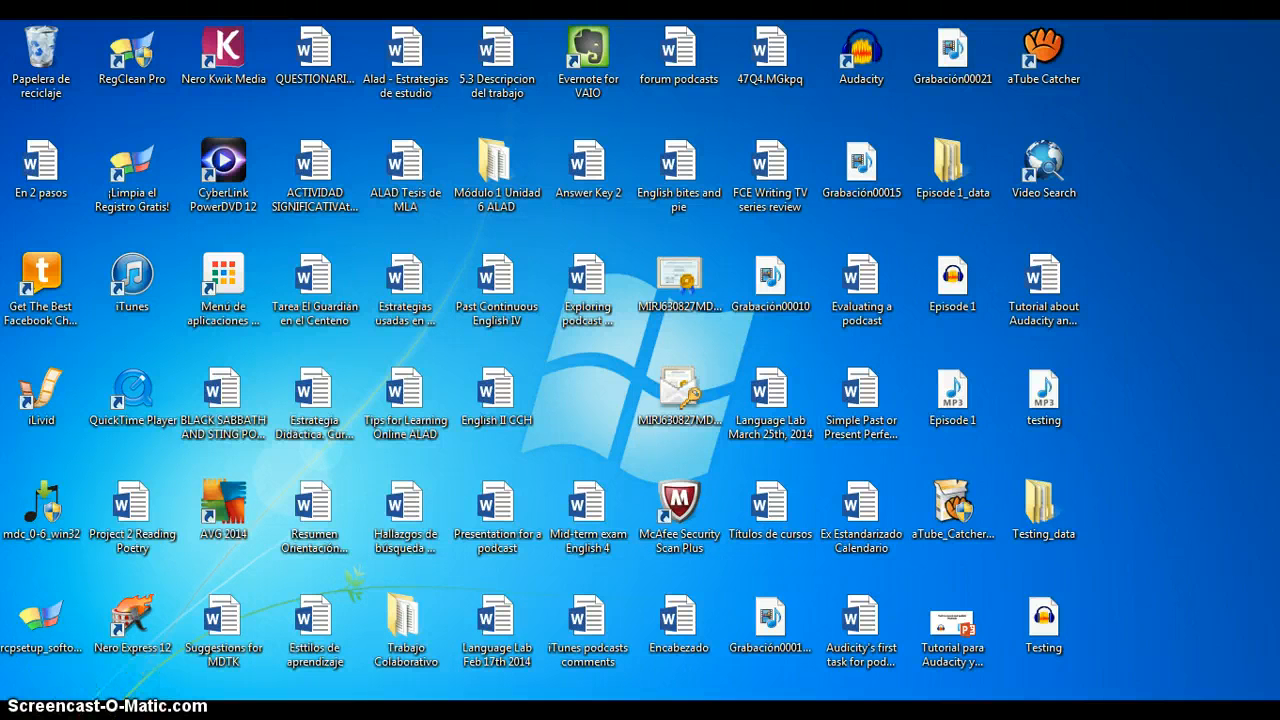
Switch to Chrome, search Google for "podomatic" and open the PodOmatic website.
click(100, 719)
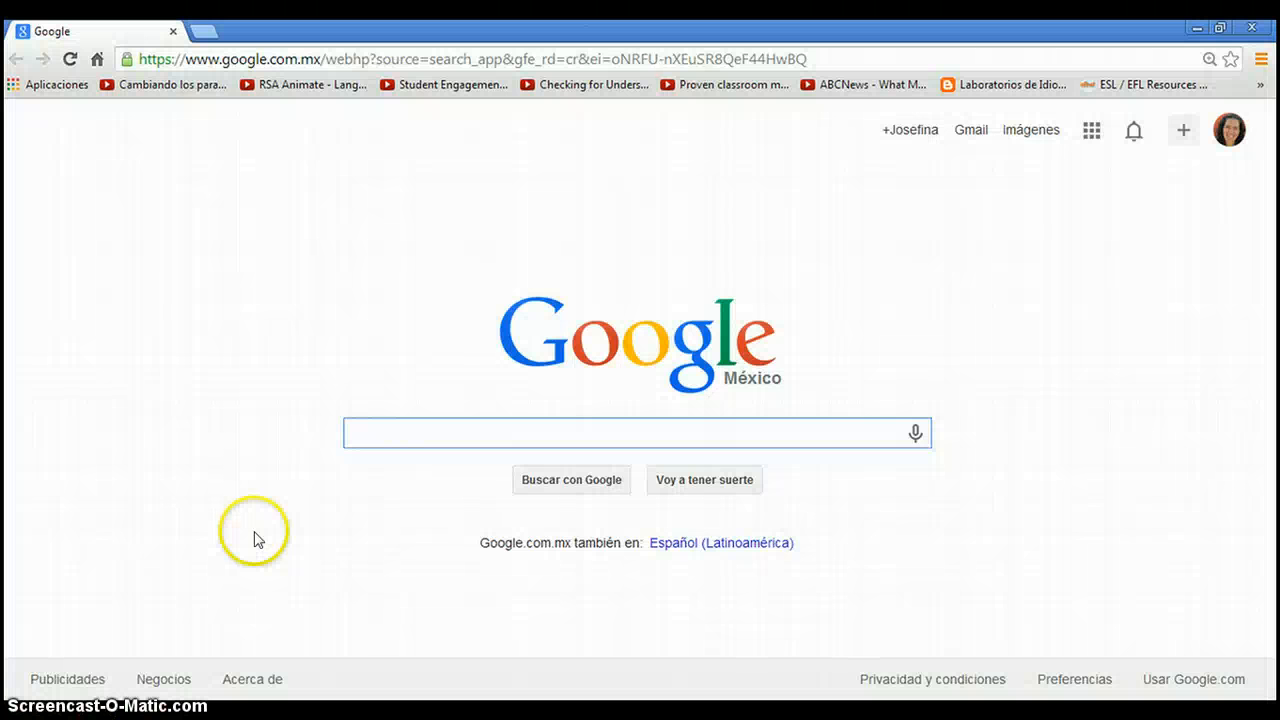
click(398, 433)
text(podoma)
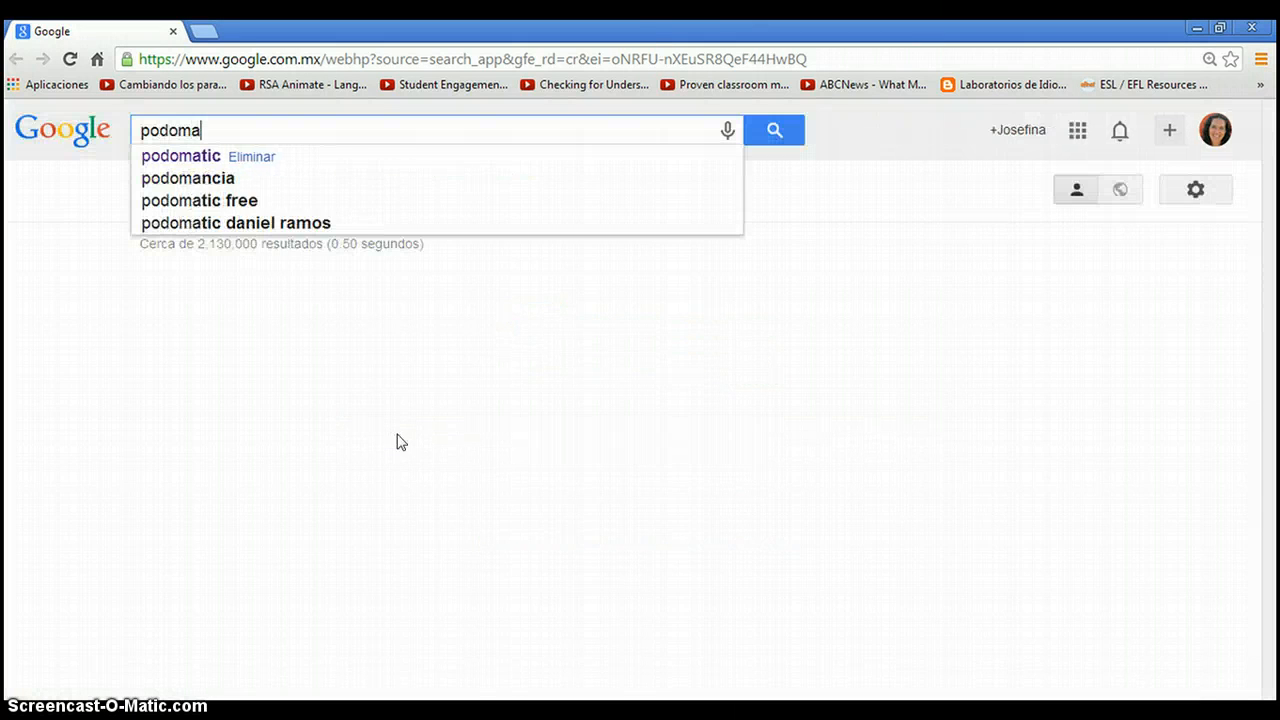
text(tic)
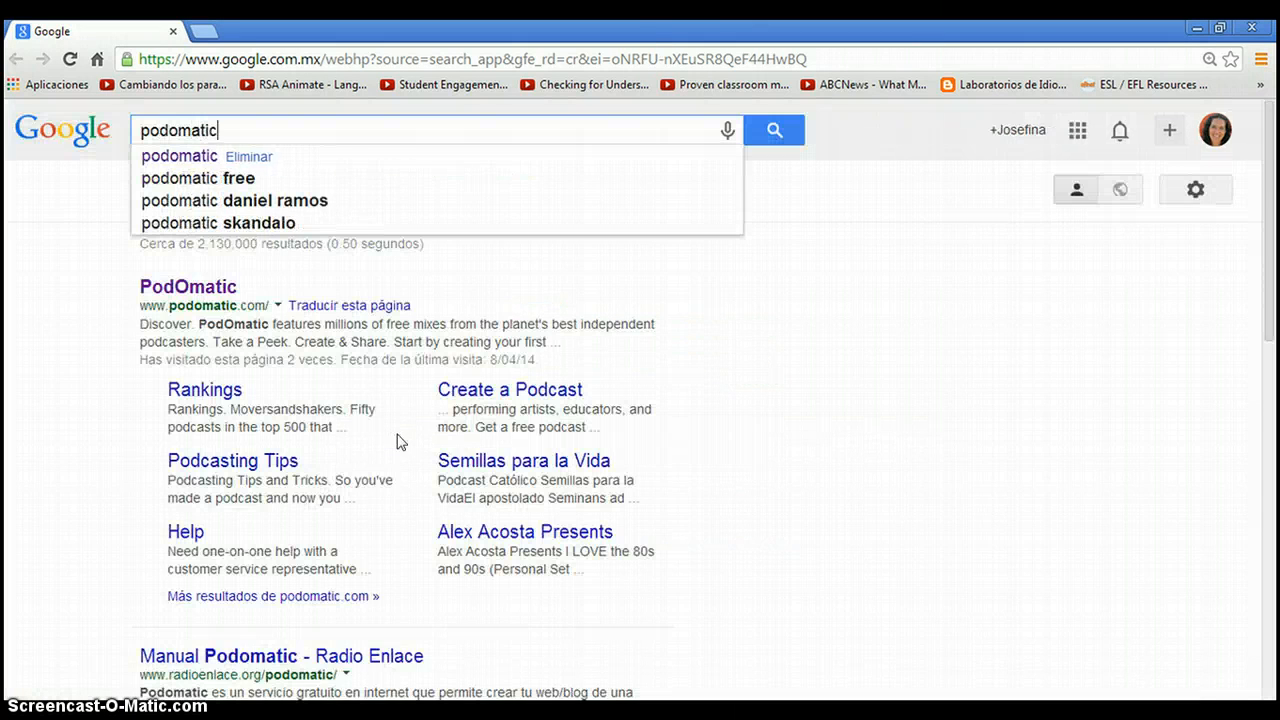
click(198, 293)
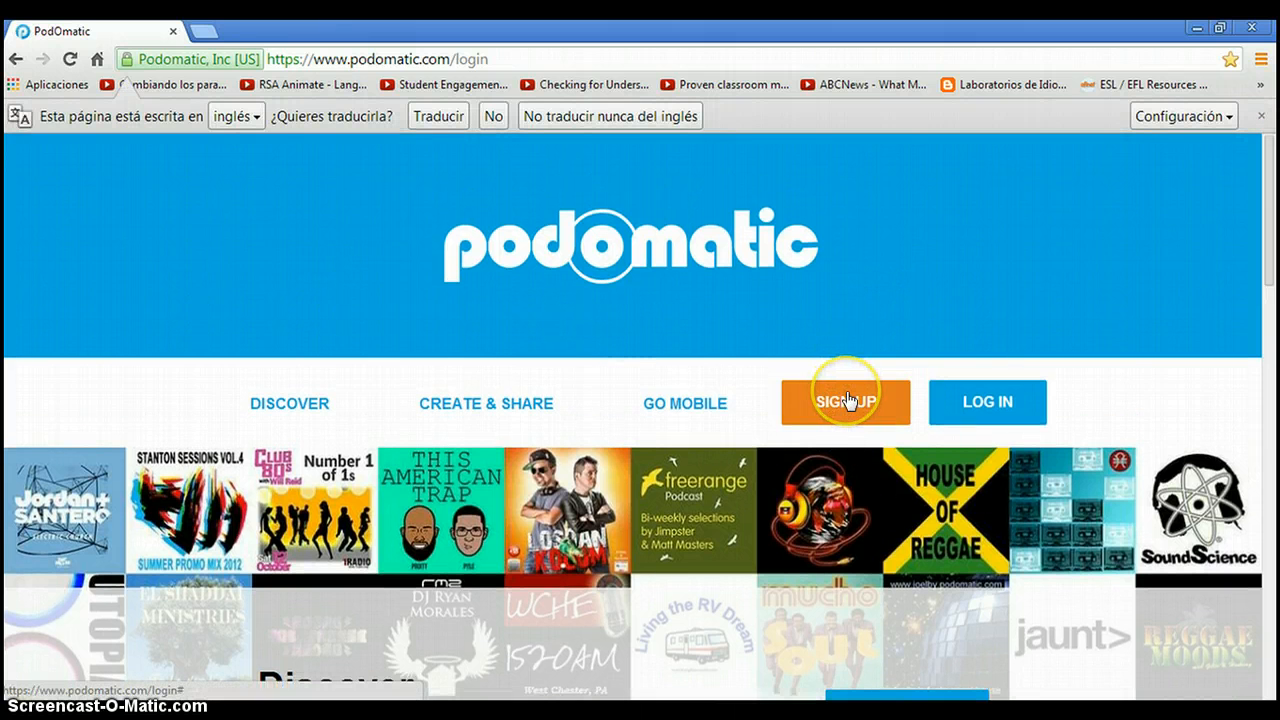
Open the PodOmatic sign-up dialog, switch to logging in with an existing account and choose to log in with email.
click(847, 400)
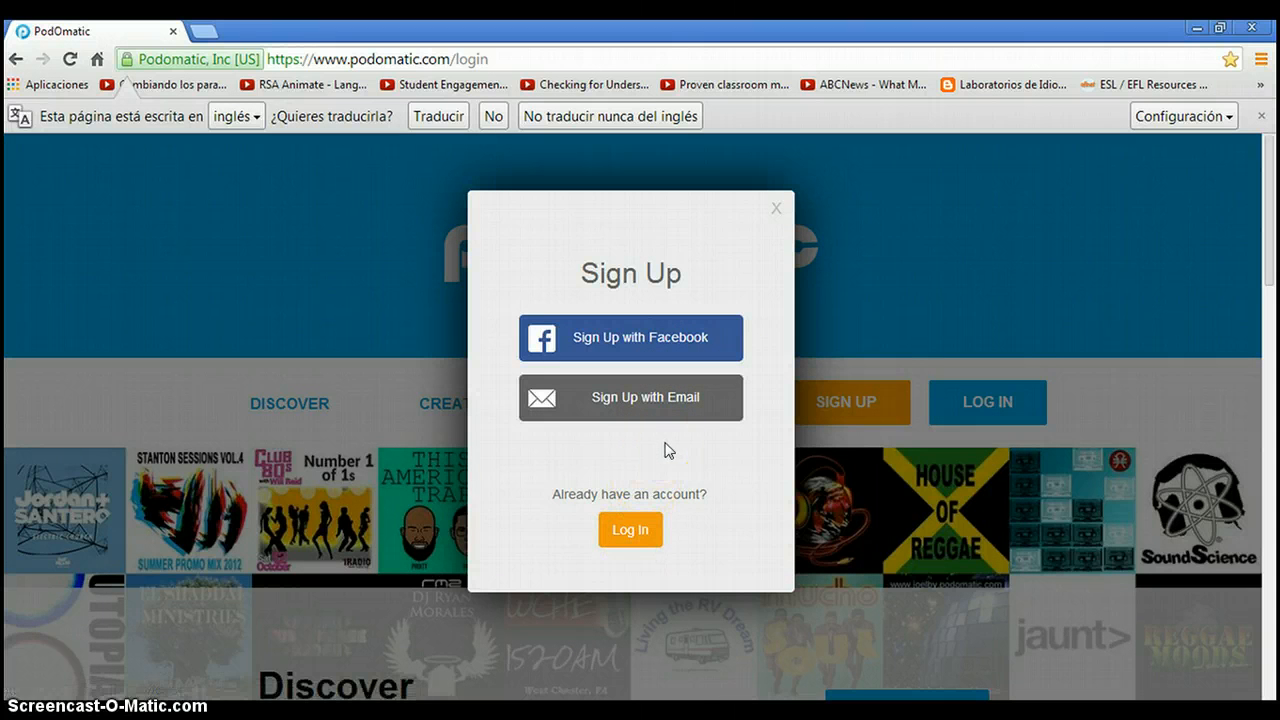
click(641, 536)
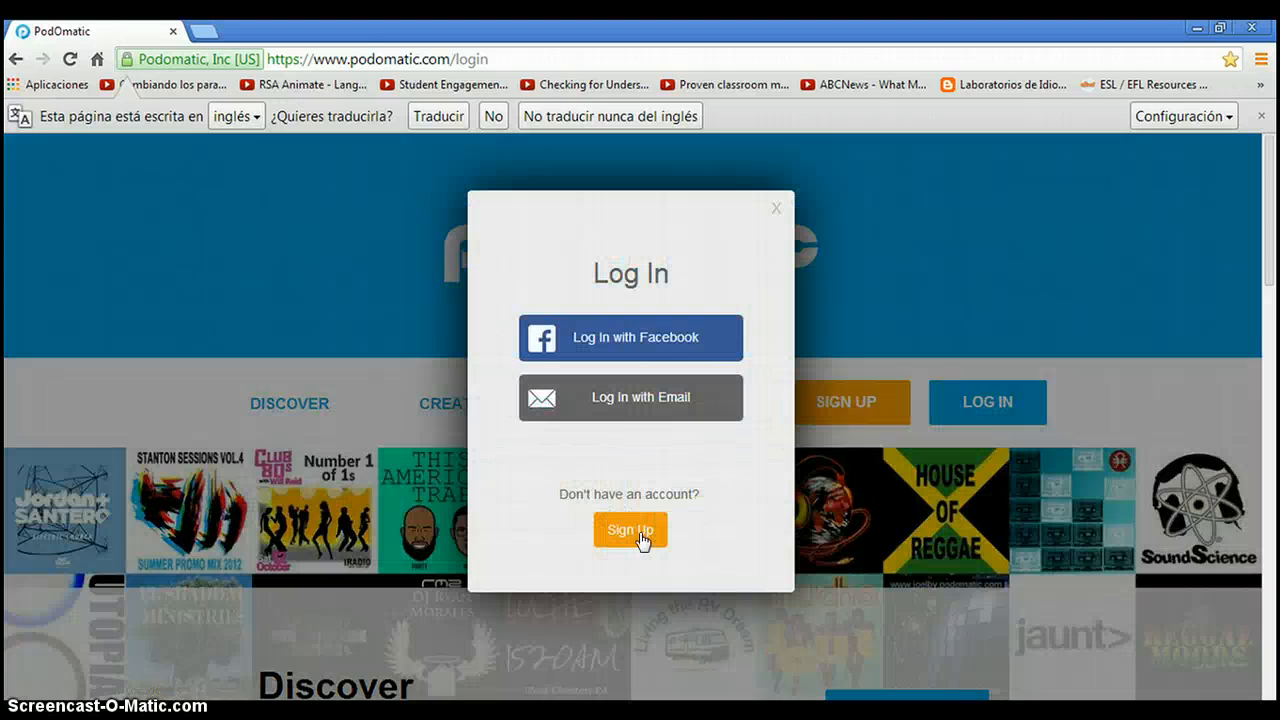
click(666, 405)
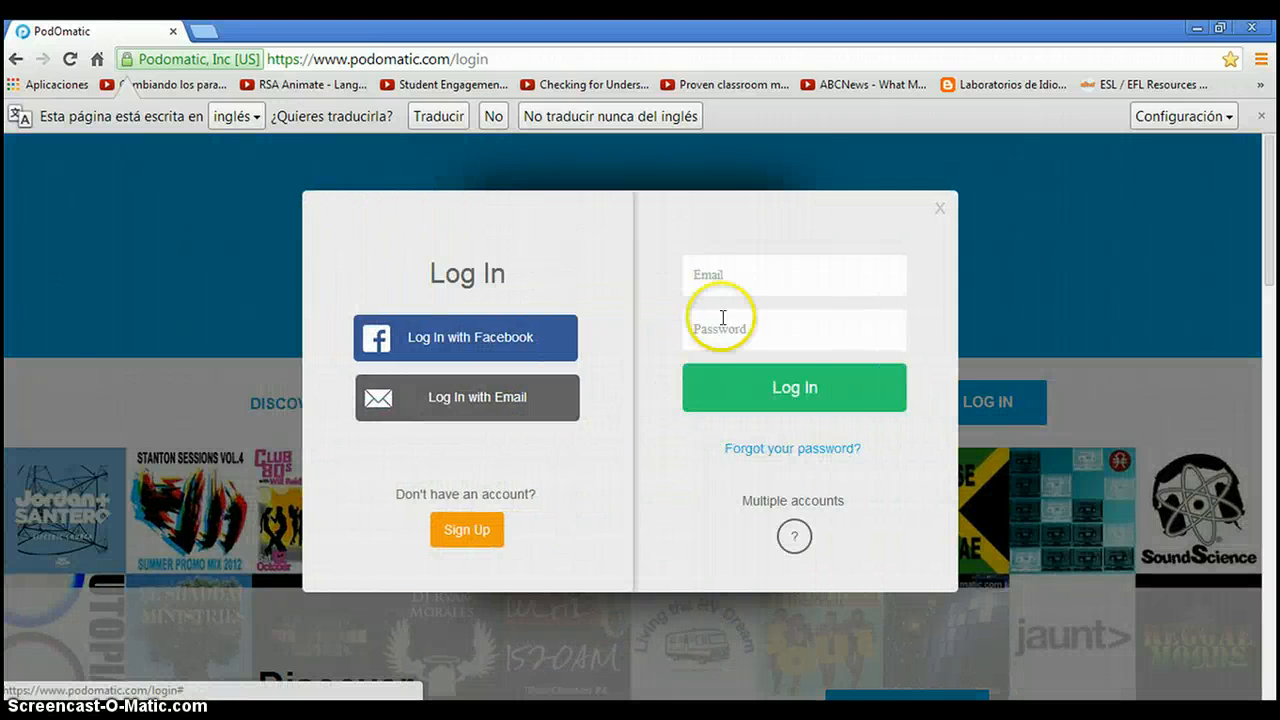
Log in with the account's email address and password, and postpone linking the account to Facebook.
click(751, 274)
click(751, 274)
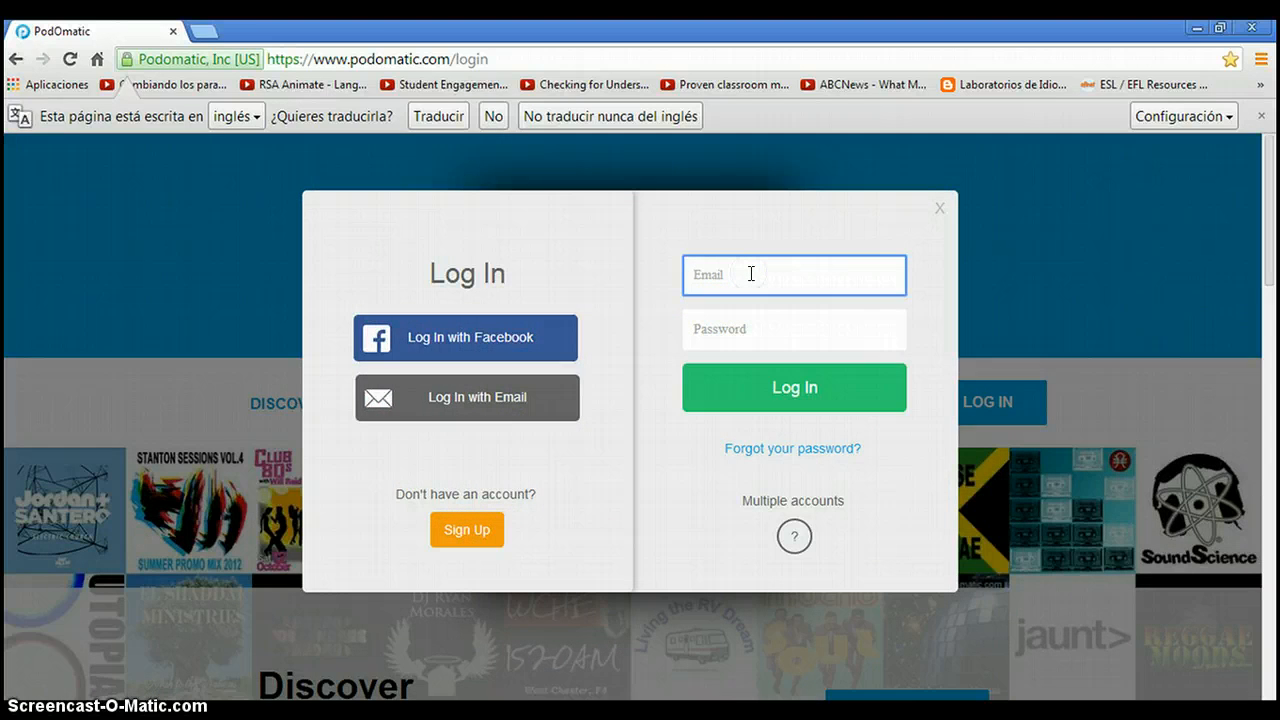
text(jos)
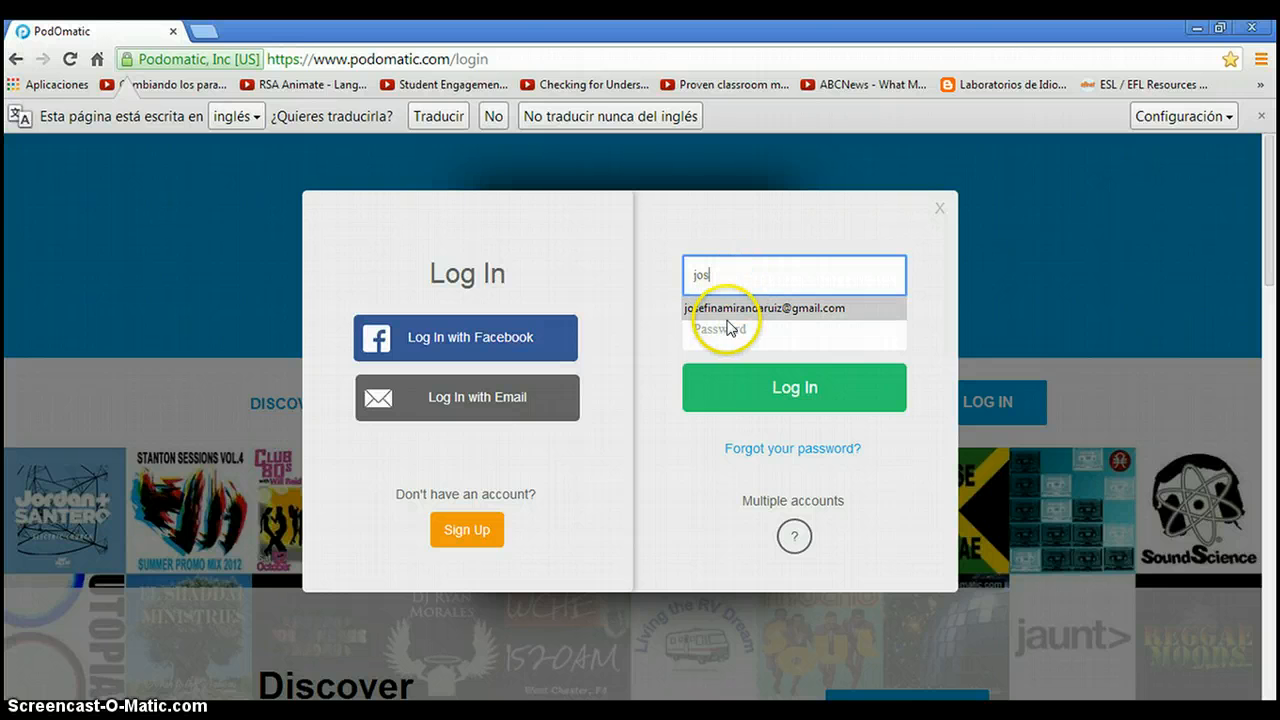
click(731, 316)
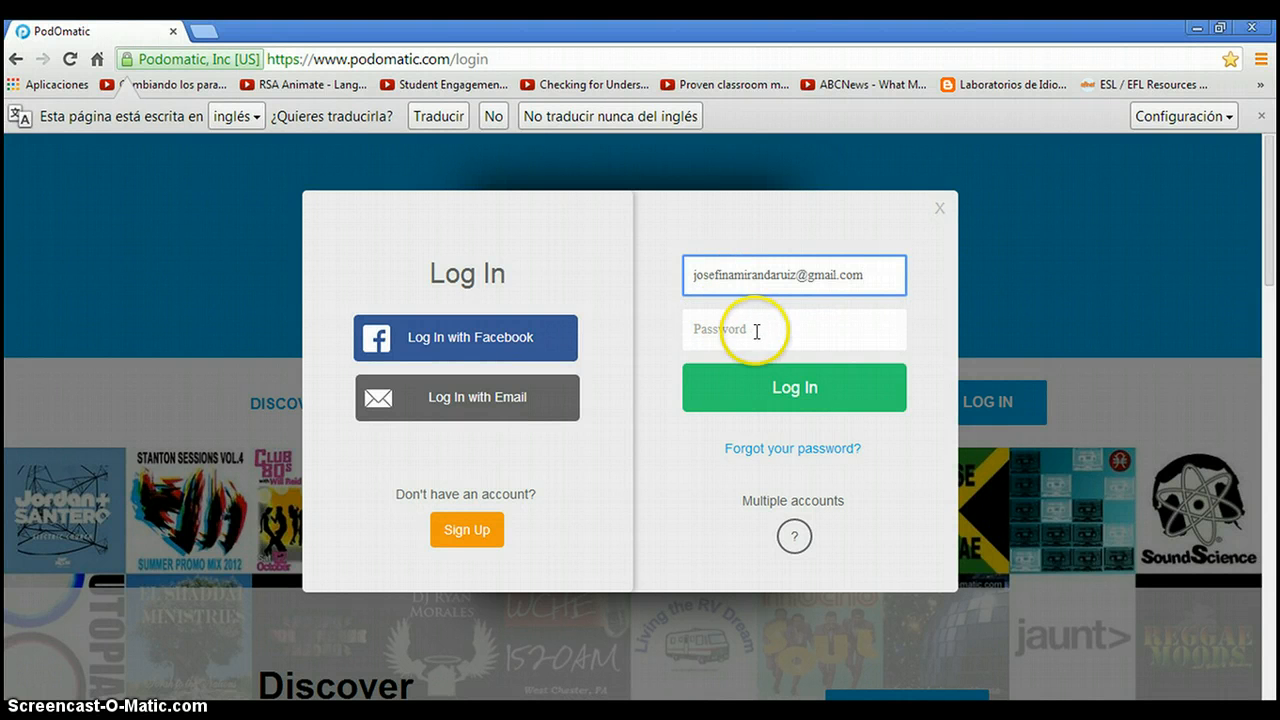
click(757, 331)
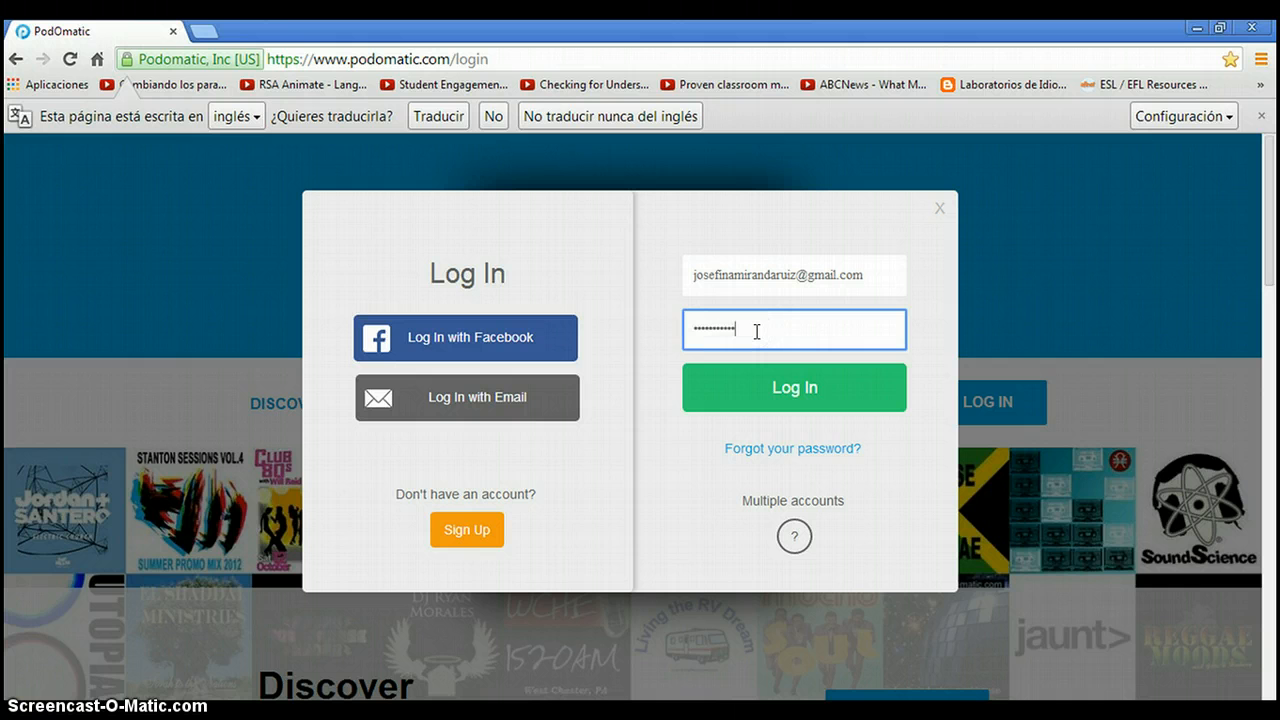
click(759, 380)
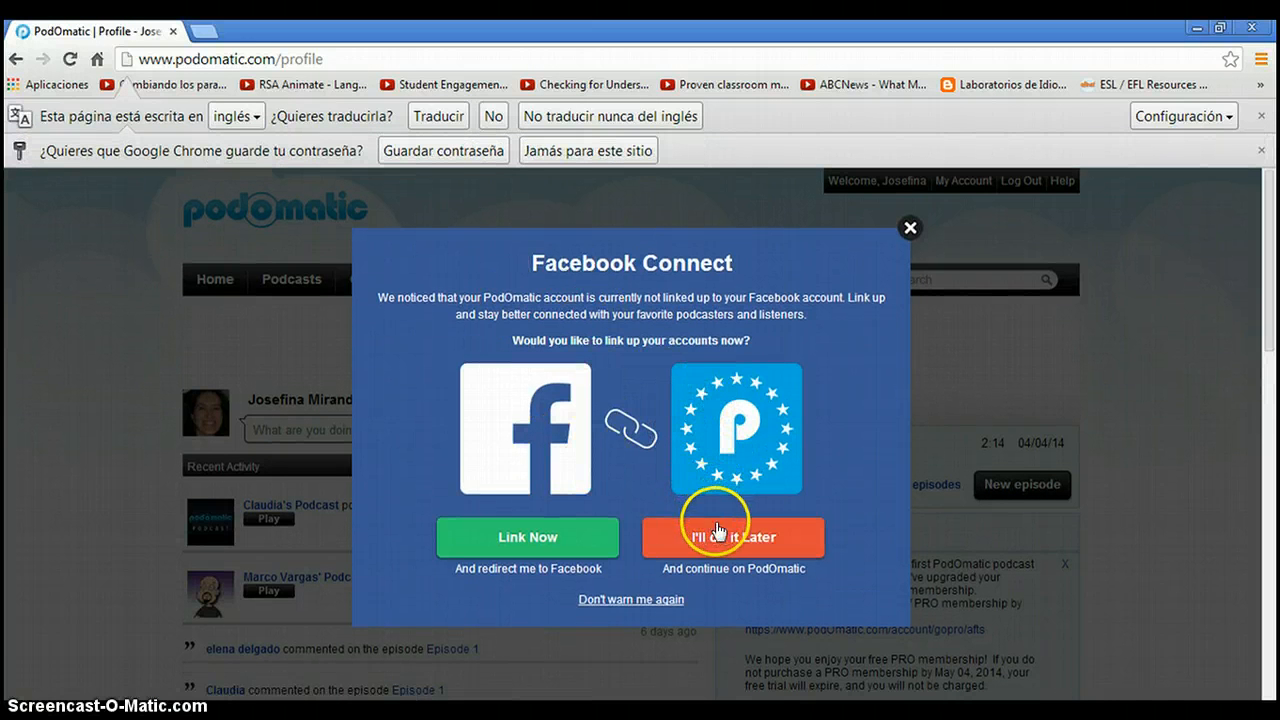
click(716, 540)
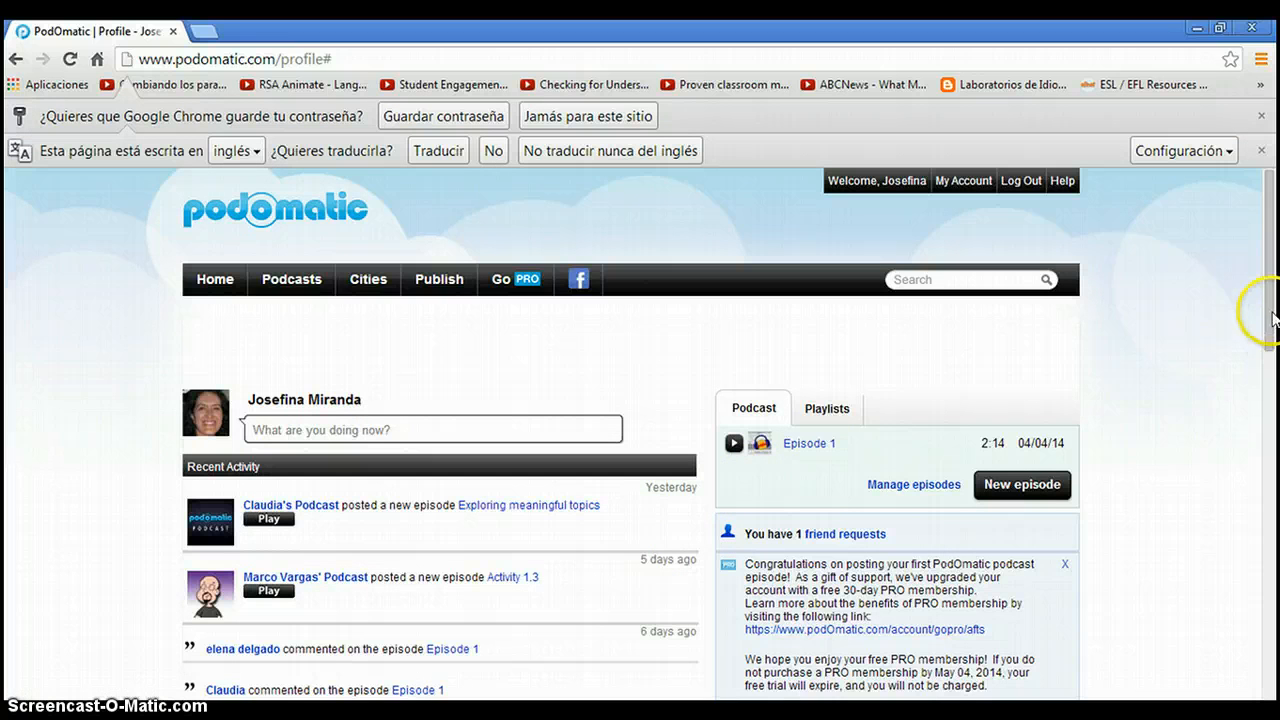
View the account's public profile page and return to the account's own profile page.
drag(1270, 290, 1265, 397)
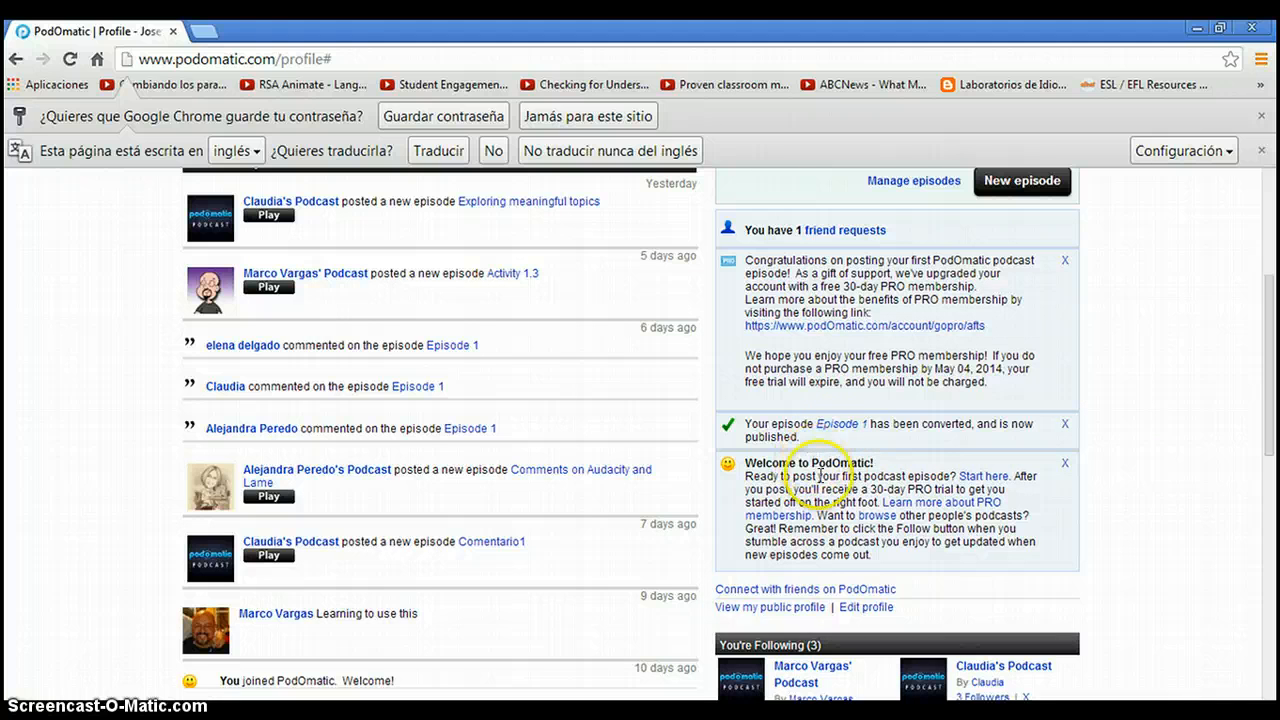
click(766, 608)
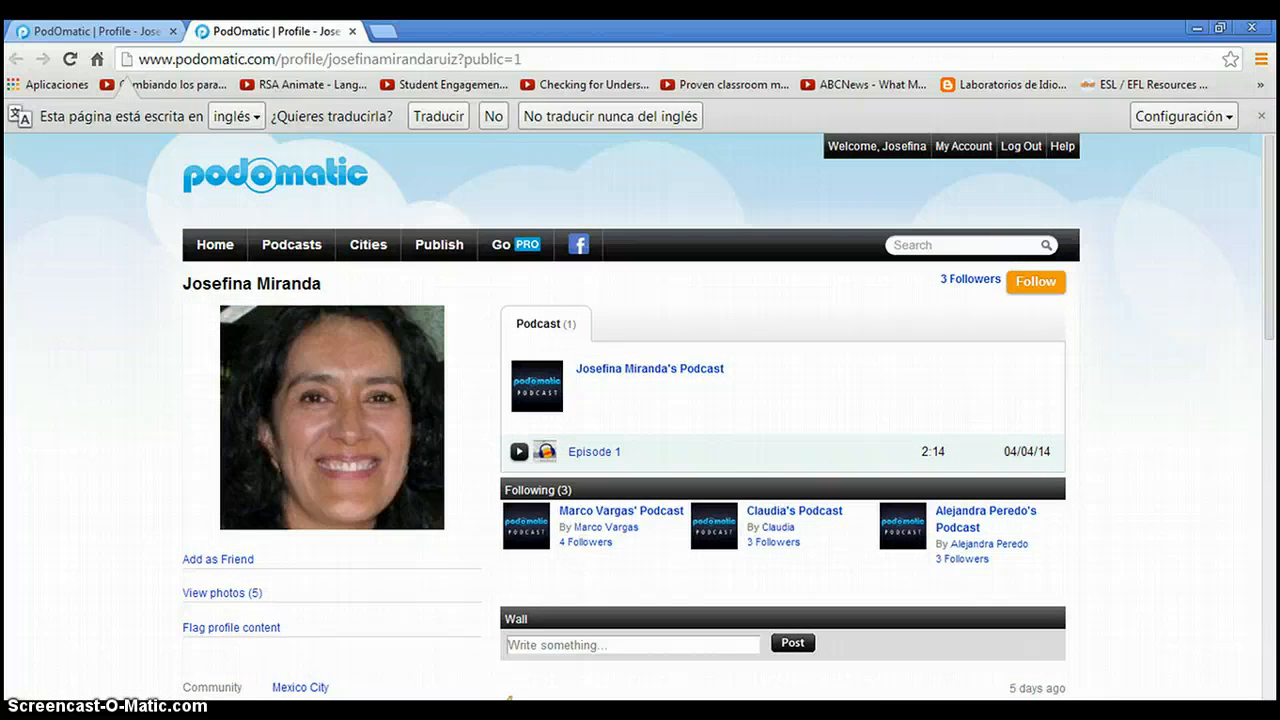
key(alt+Left)
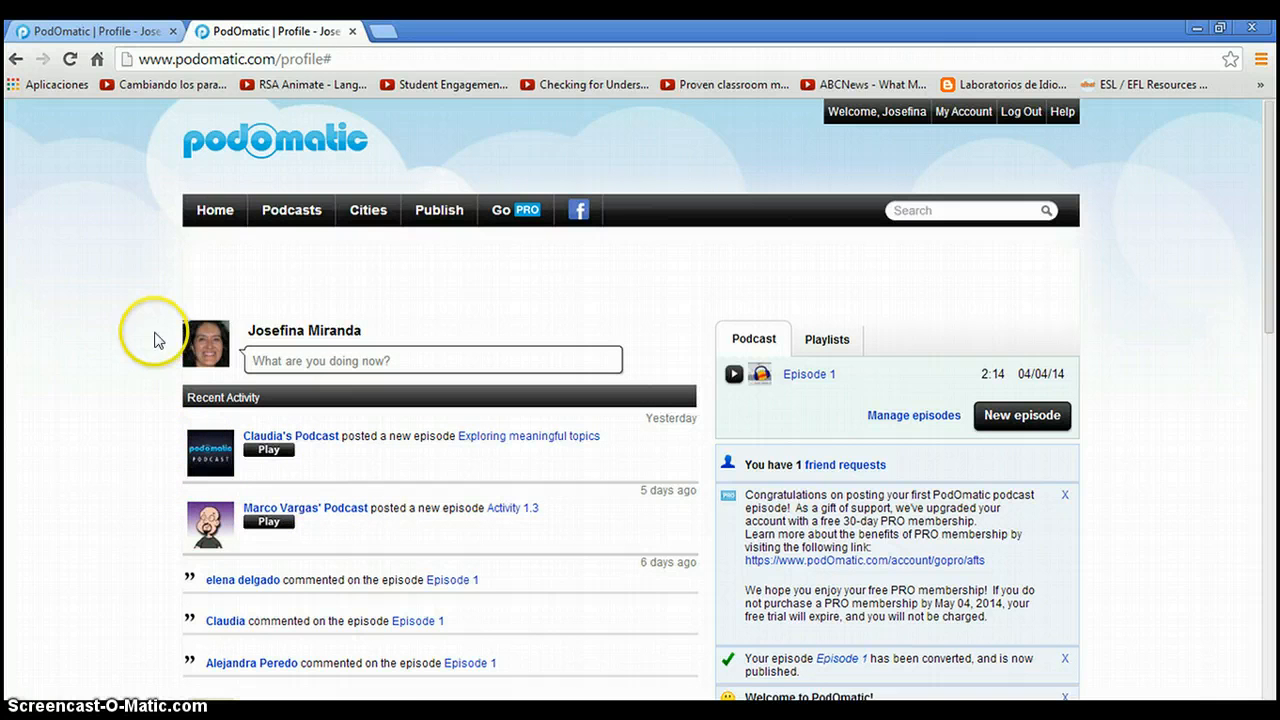
Show the site's Publish options from the profile page.
mouse_move(215, 213)
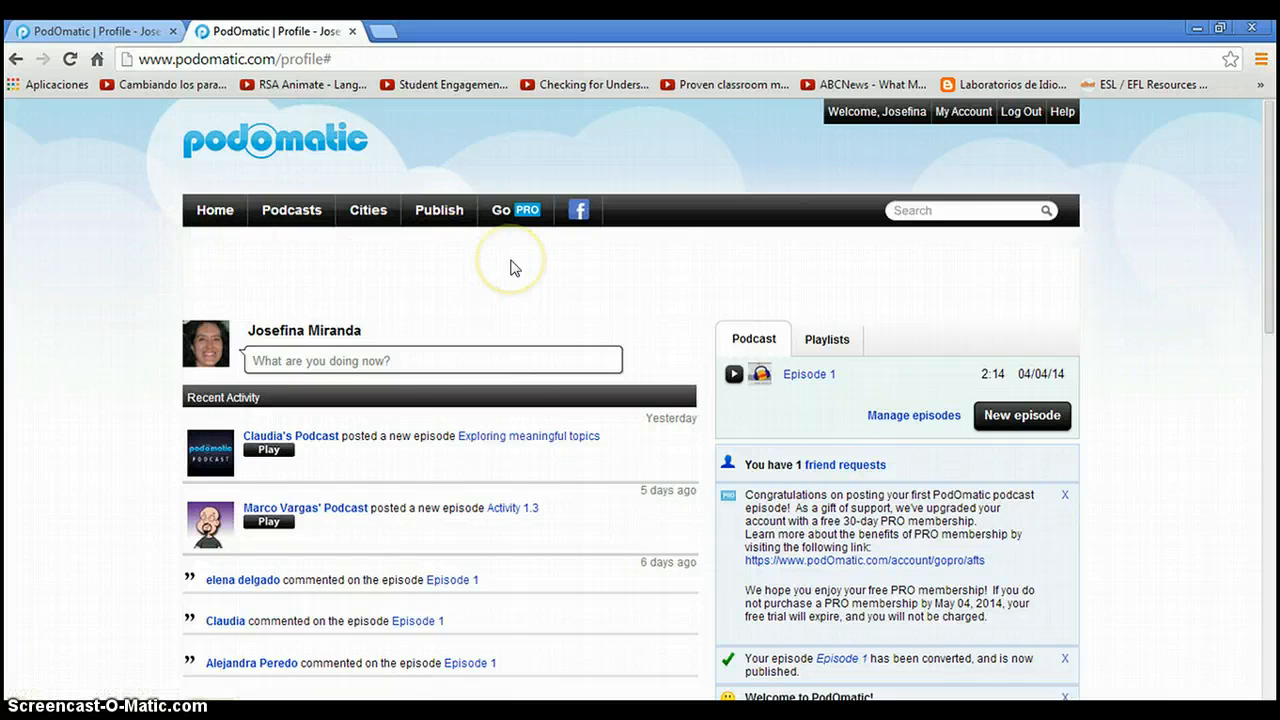
mouse_move(443, 228)
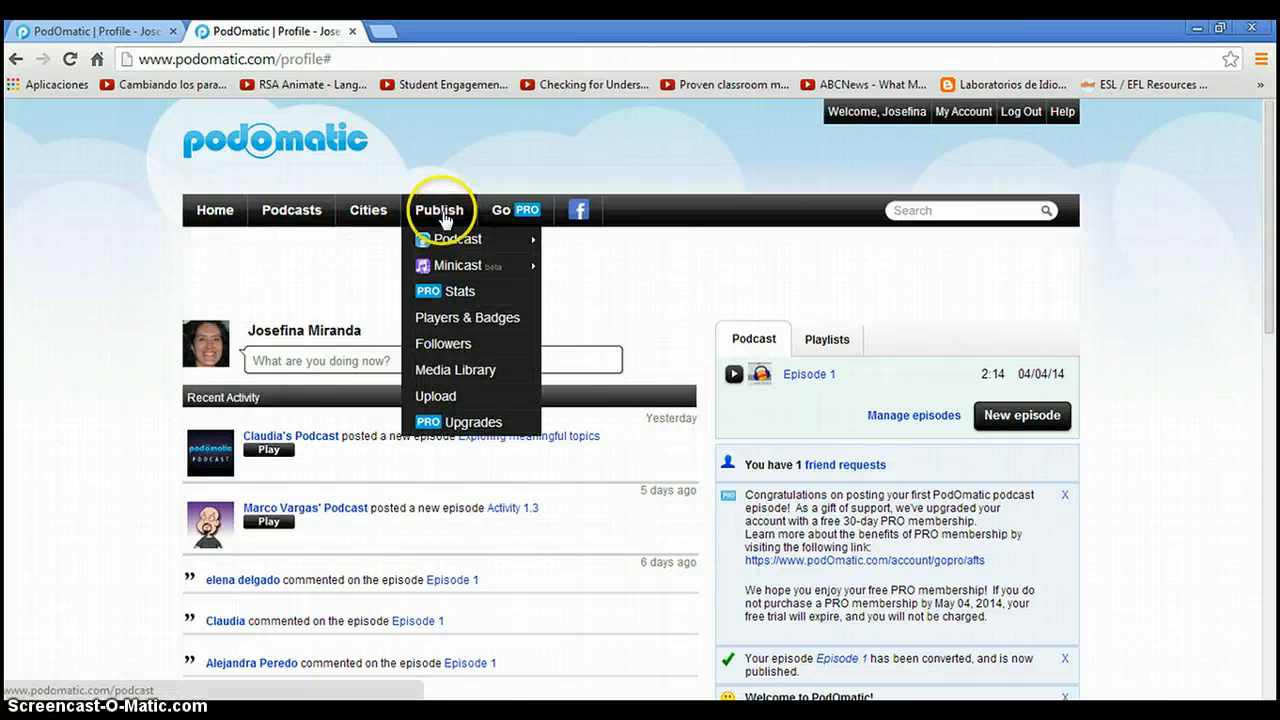